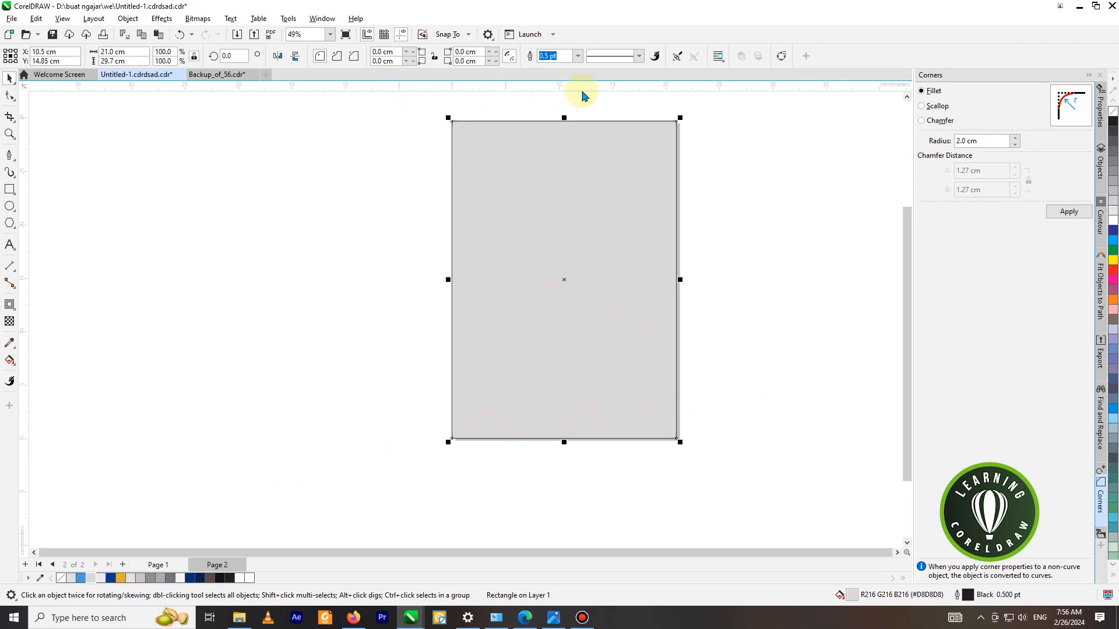
Remove the outline from the page-sized gray rectangle
click(577, 56)
click(570, 70)
click(405, 208)
click(548, 222)
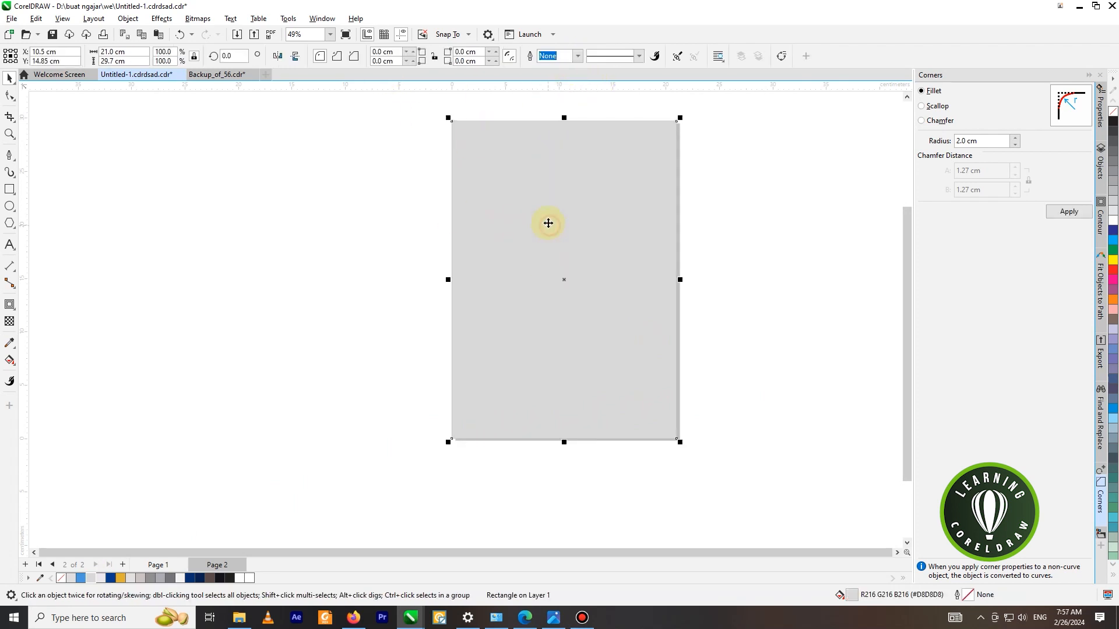
Draw a six-sided polygon about 11.2 cm wide and 13 cm high and move it onto the upper half of the page
click(6, 223)
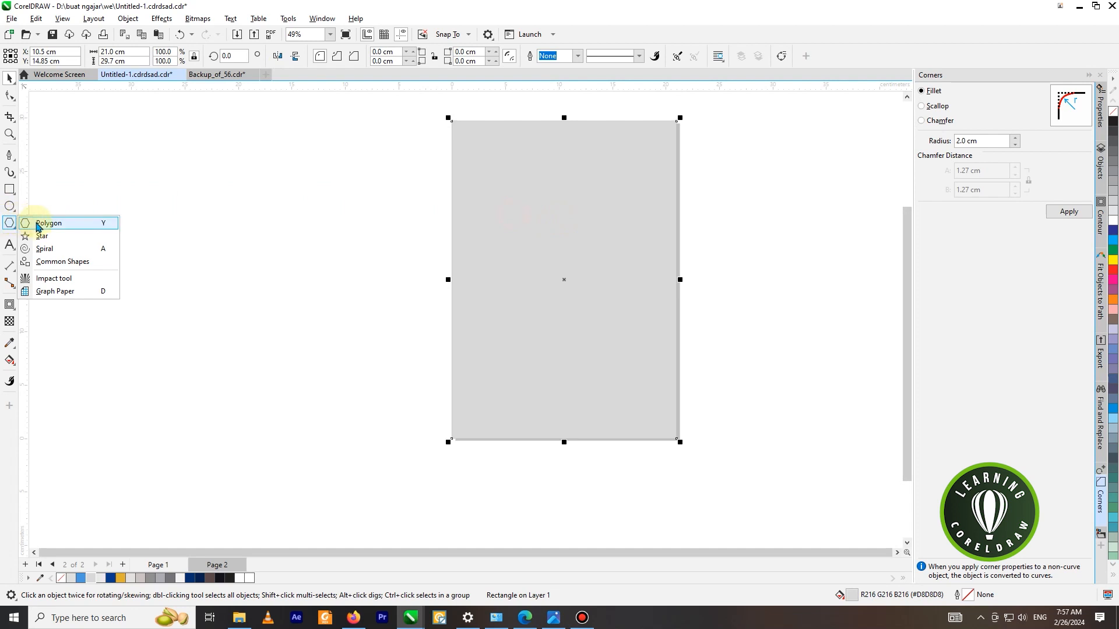
click(38, 226)
drag(512, 218, 644, 352)
click(9, 78)
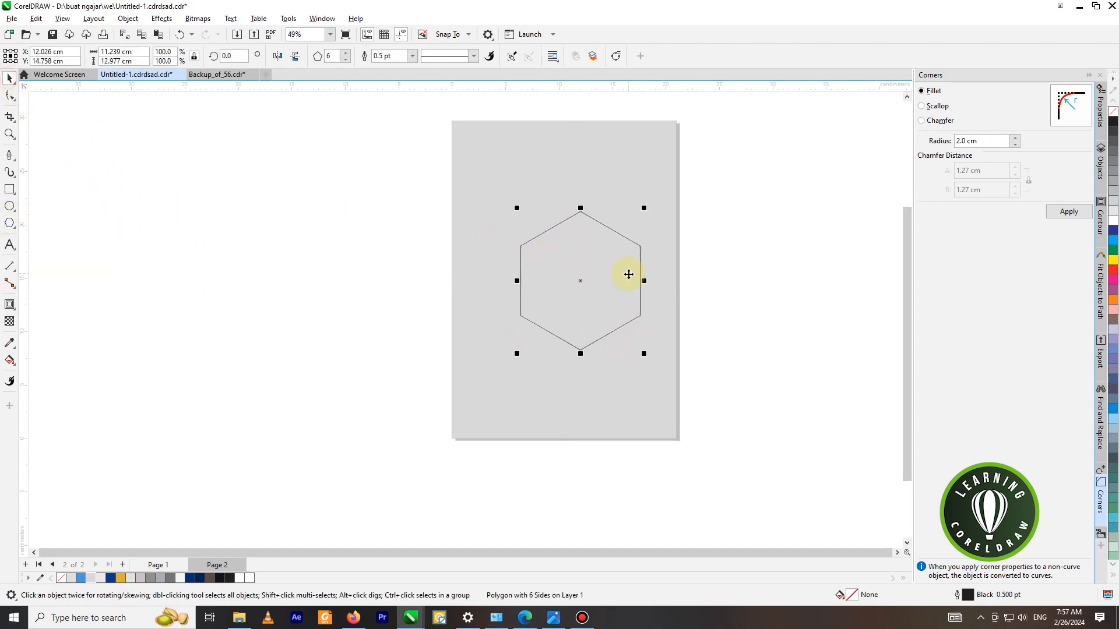
drag(617, 279, 602, 257)
scroll(589, 253, up, 2)
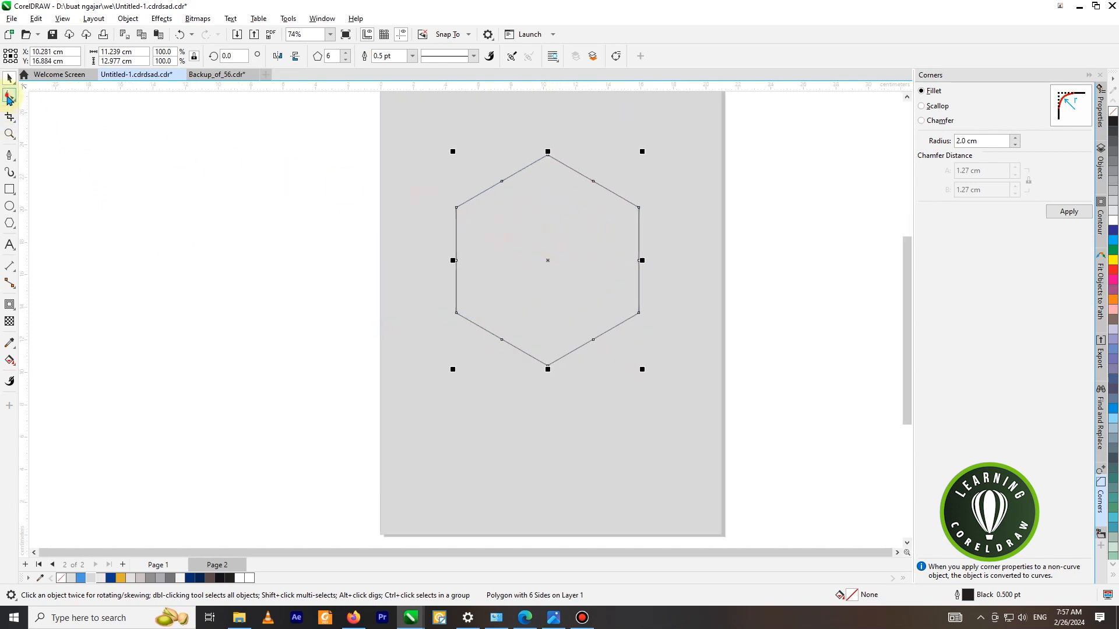
Delete the polygon's corner nodes to form a smaller hexagon with flat upper and lower edges
click(8, 96)
scroll(541, 193, down, 1)
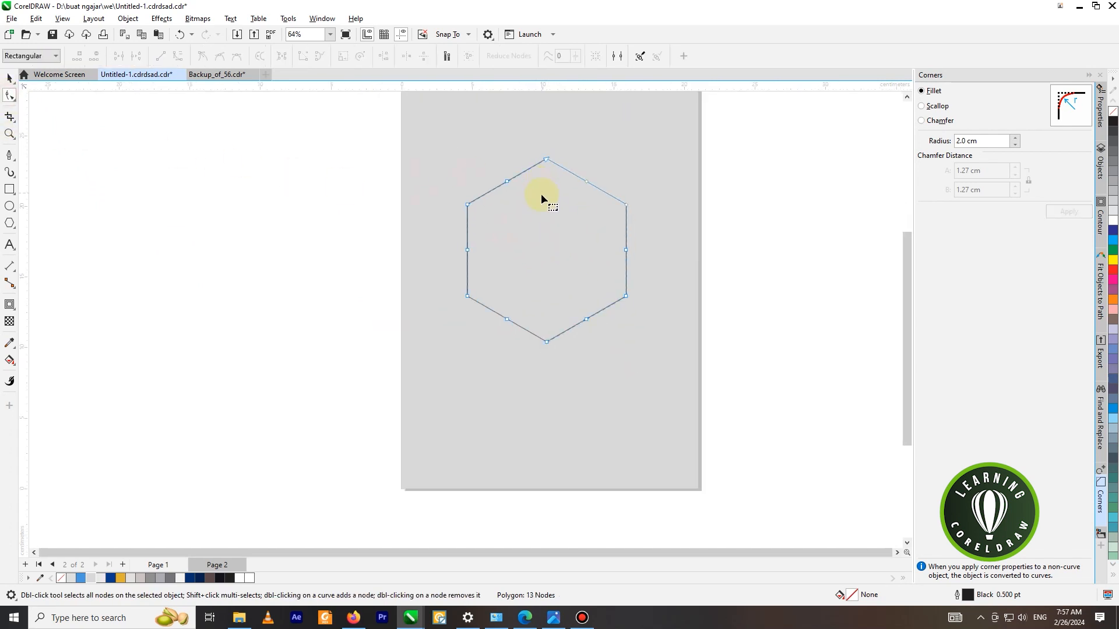
right_click(547, 344)
click(574, 363)
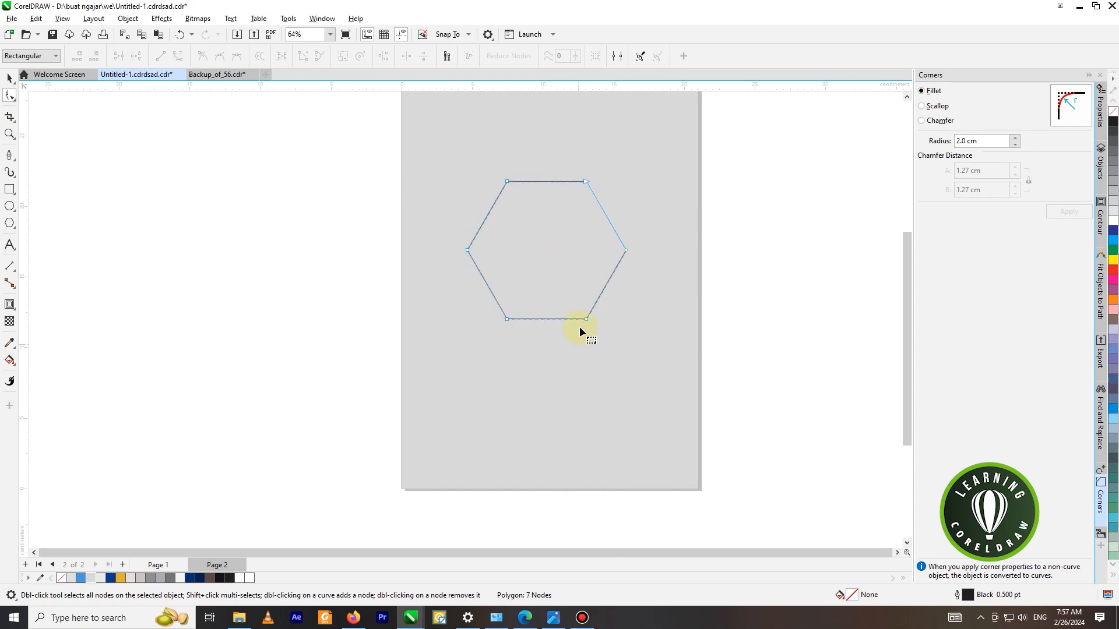
Add two rounds of extra nodes along the hexagon's edges, starting from its left corner node
click(467, 250)
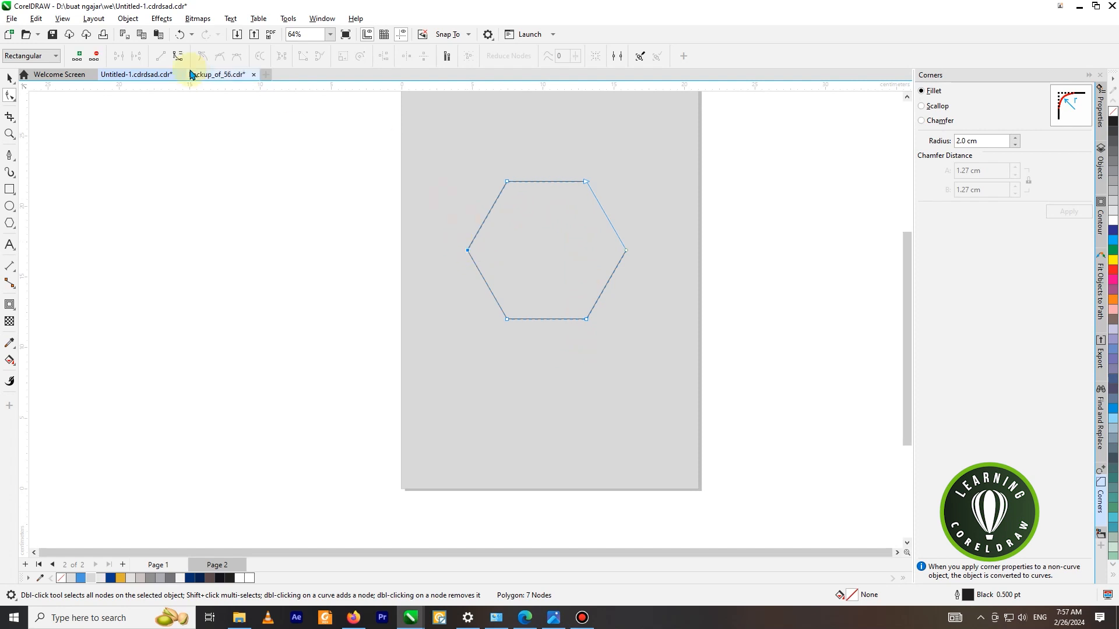
click(78, 56)
click(344, 291)
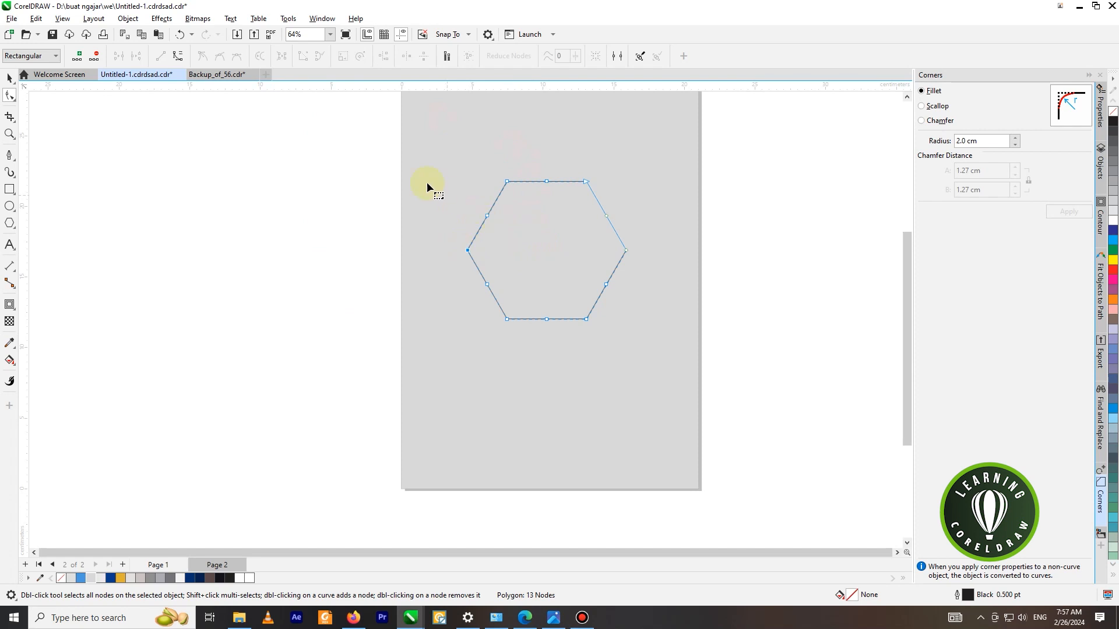
click(81, 60)
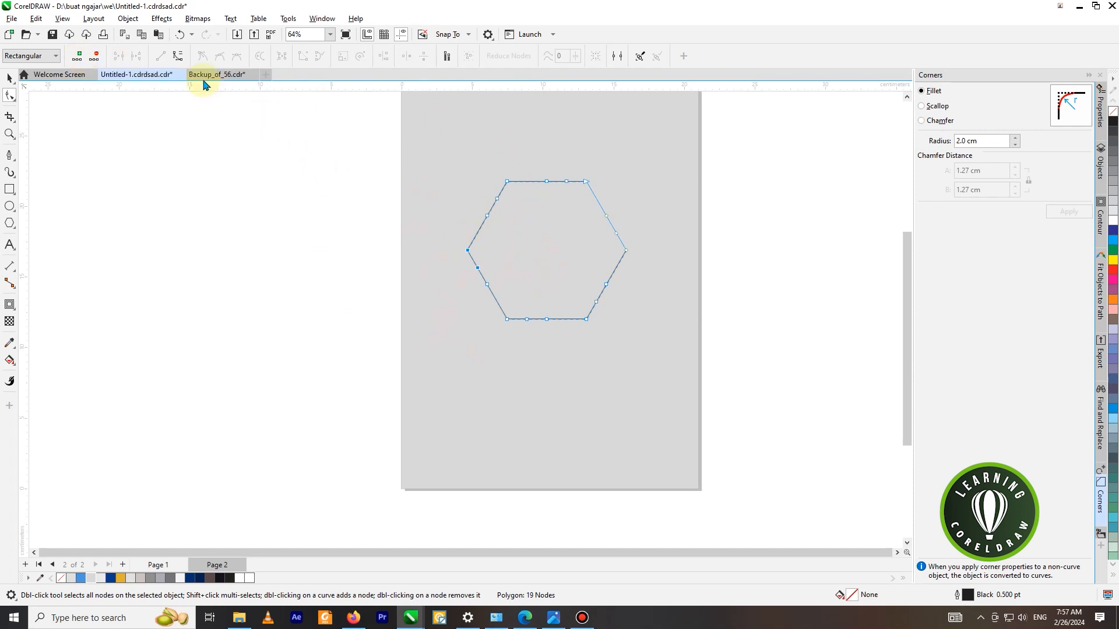
Convert the hexagon's segments to curves and delete its corner nodes to round the corners
click(178, 56)
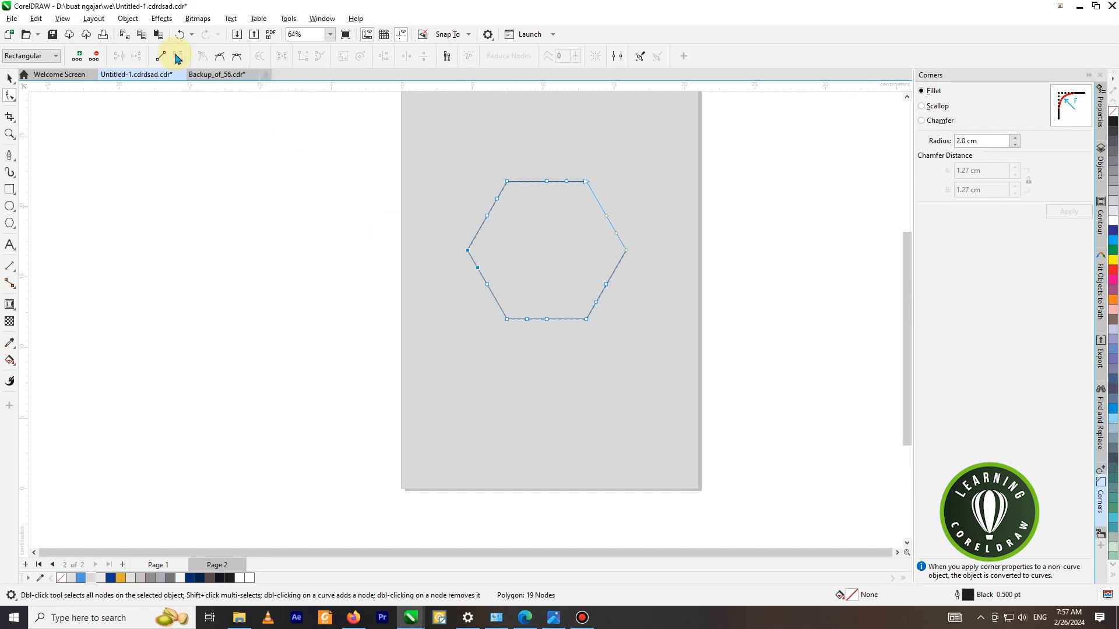
right_click(469, 255)
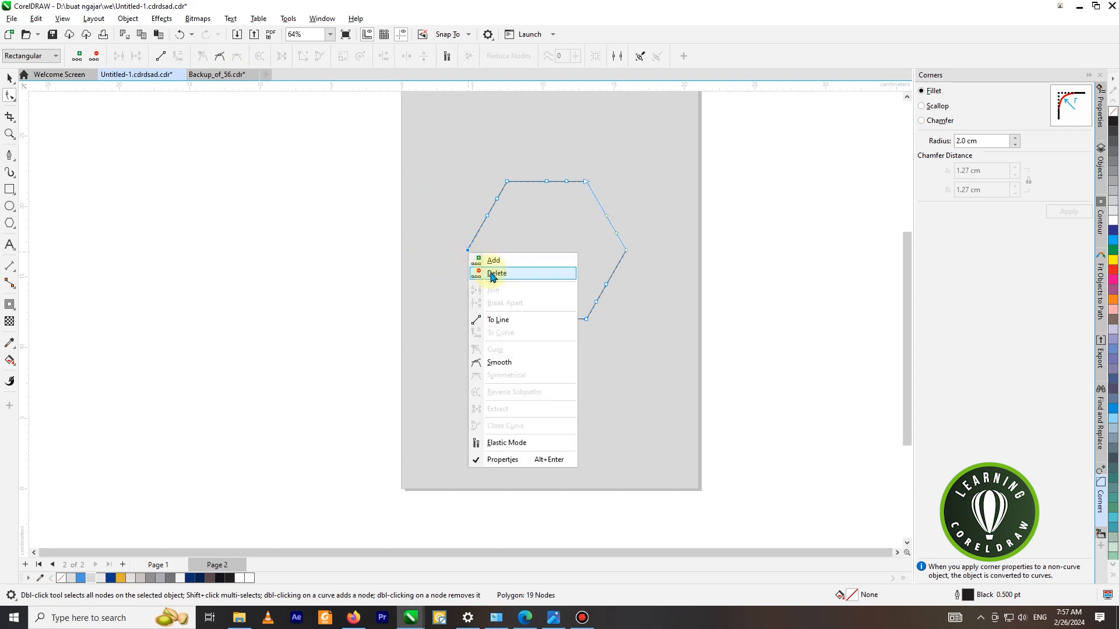
click(472, 275)
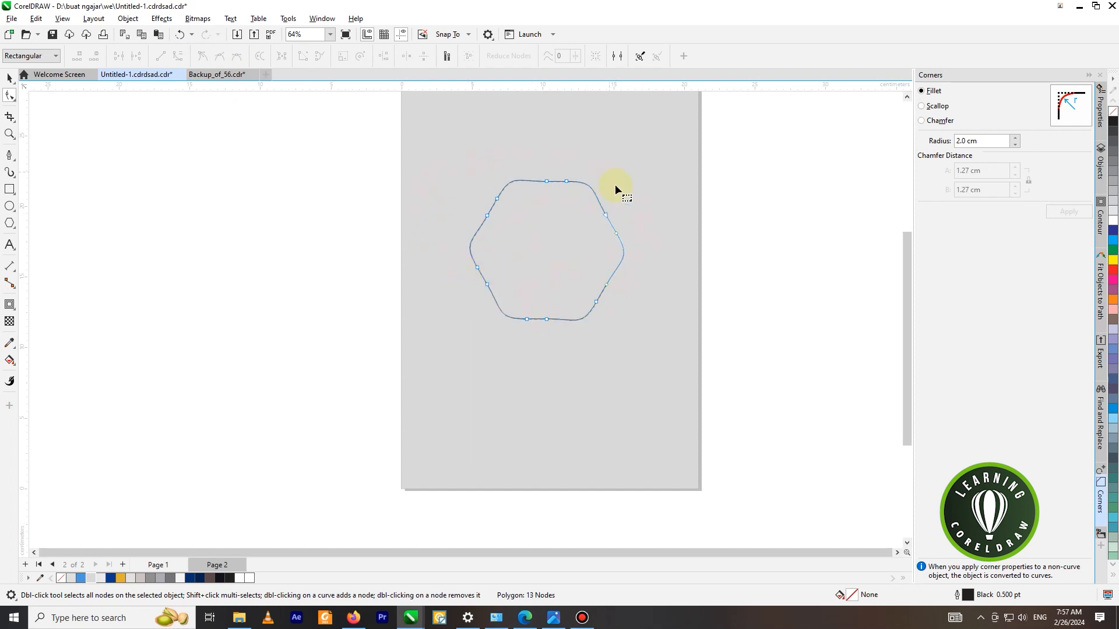
Enlarge the rounded hexagon to about 16.9 by 15.4 cm and move it over the page's upper-left corner
click(10, 78)
scroll(627, 359, down, 2)
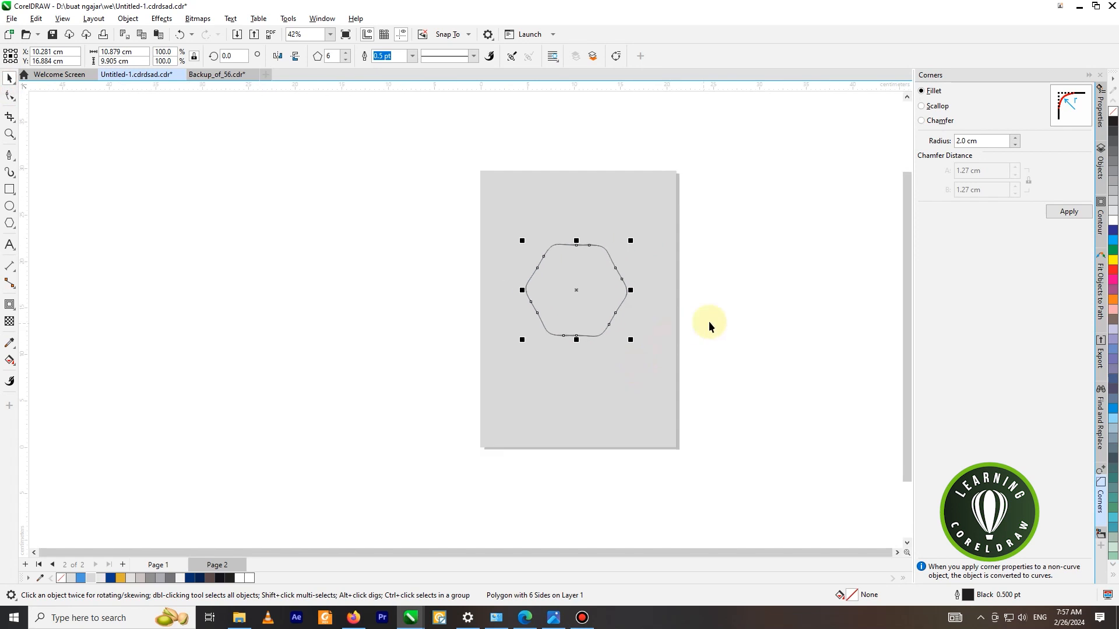
drag(633, 238, 658, 217)
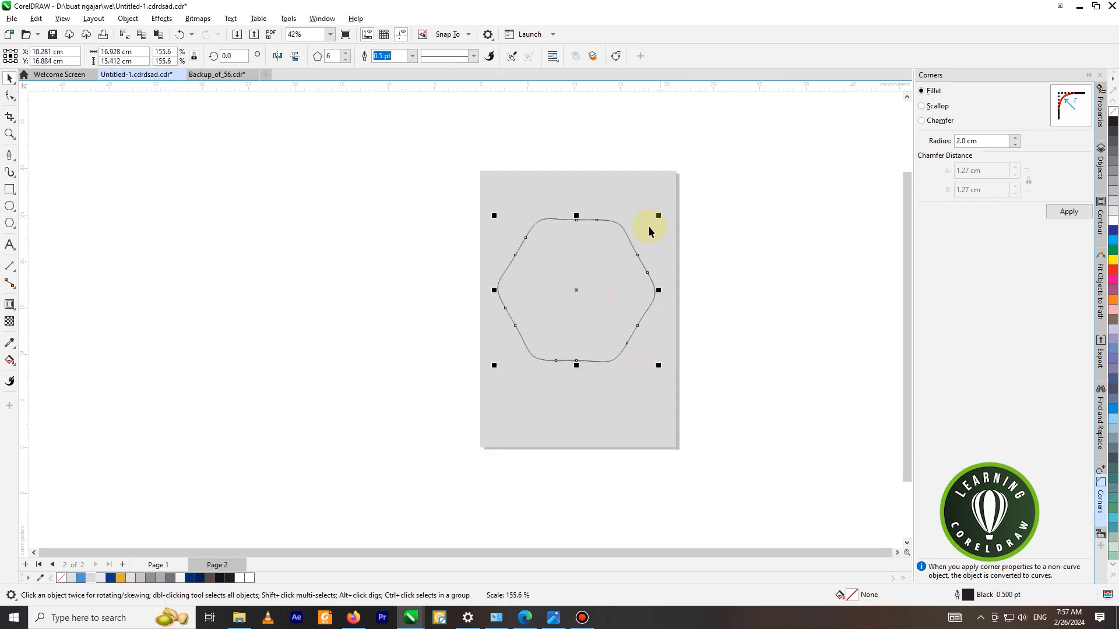
drag(609, 279, 542, 229)
click(792, 230)
scroll(541, 204, down, 1)
Copy the rounded hexagon, paste it, and place the duplicate over the page's right edge, diagonally below the original
click(540, 224)
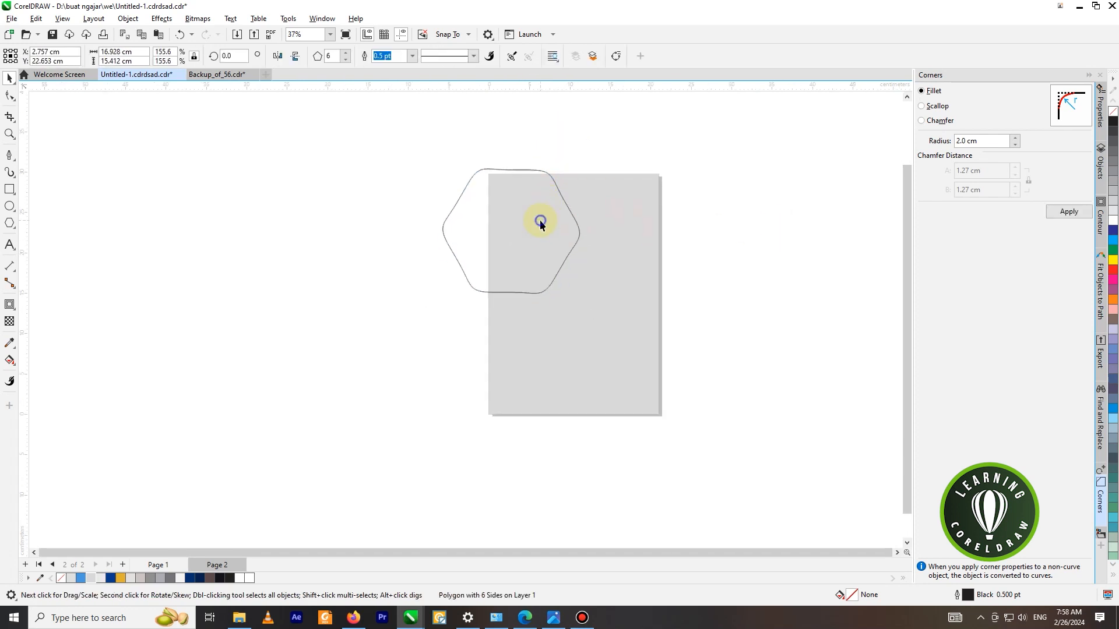
right_click(541, 225)
click(582, 284)
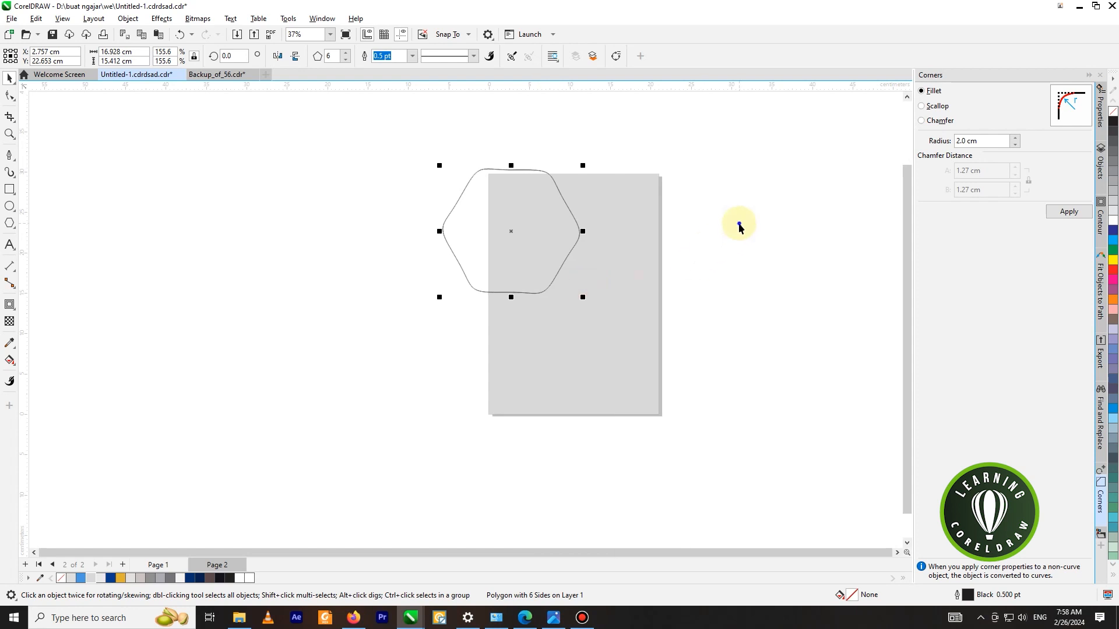
right_click(739, 226)
click(764, 312)
drag(516, 238, 606, 288)
click(769, 287)
Paste another hexagon copy and place it slightly to the right of the hexagon on the page's right edge, overlapping it
scroll(606, 290, up, 1)
key(ctrl)
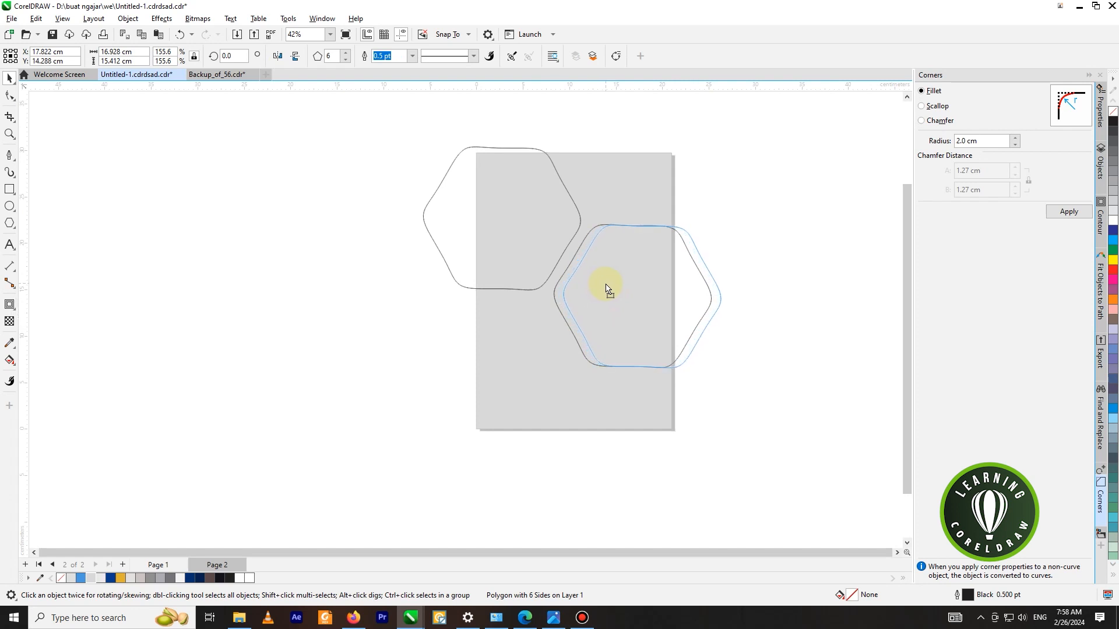
drag(607, 285, 609, 287)
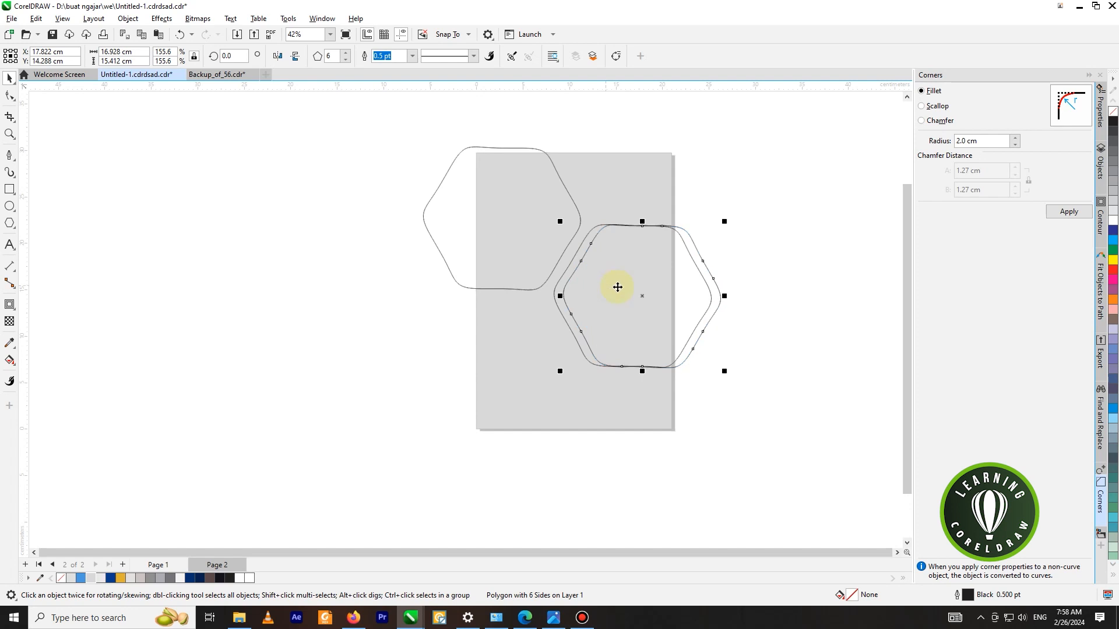
click(788, 279)
scroll(680, 277, down, 2)
scroll(711, 256, up, 1)
scroll(711, 260, up, 1)
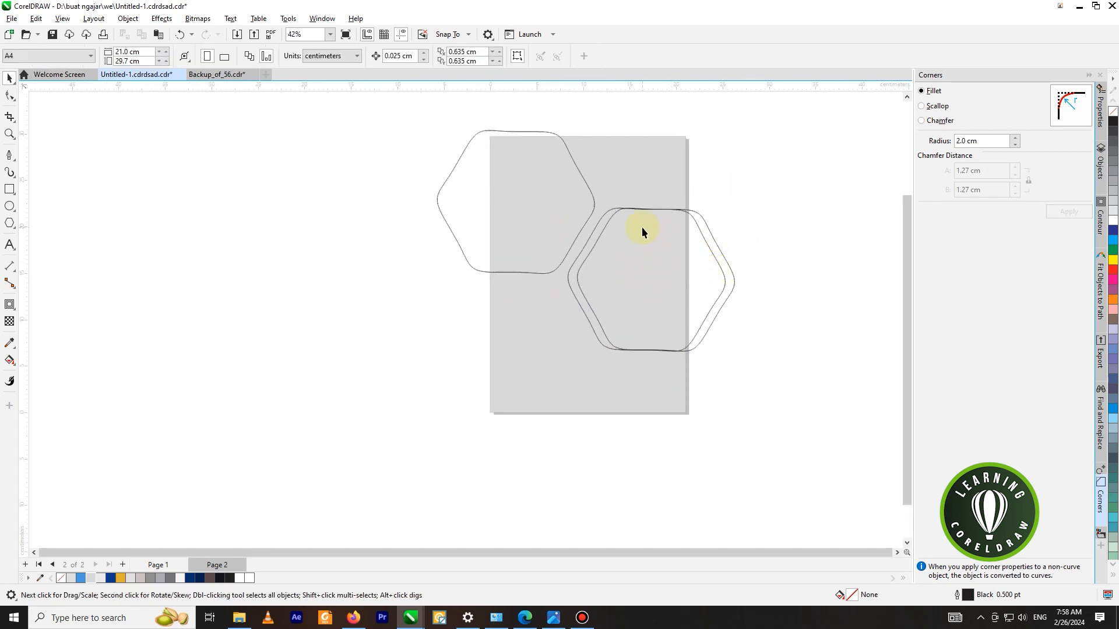
Place one more hexagon copy over the page's lower-left corner, just below the upper-left hexagon
scroll(645, 230, down, 1)
drag(651, 284, 529, 359)
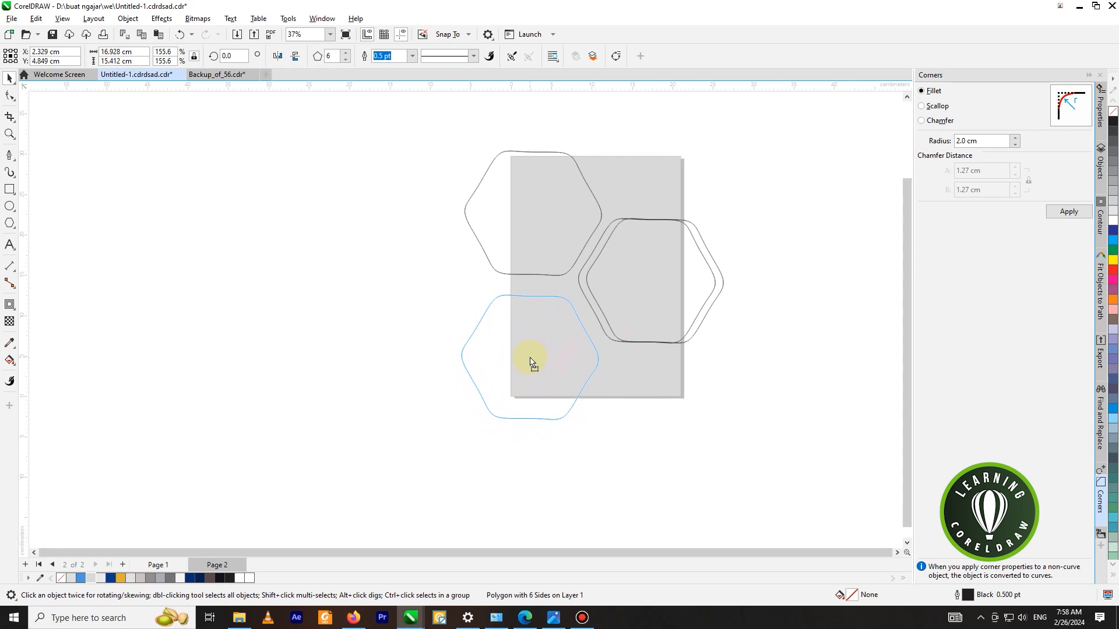
drag(533, 362, 535, 345)
click(764, 318)
Shift the upper-left hexagon slightly to the right to even out the gaps between the hexagons
scroll(546, 251, up, 3)
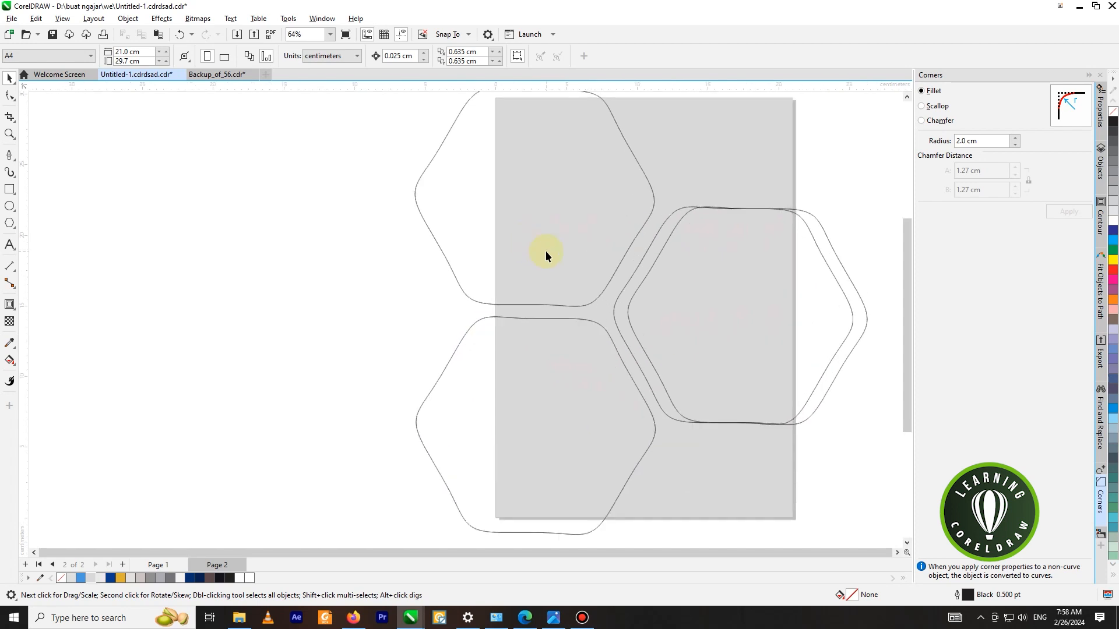
drag(549, 254, 554, 253)
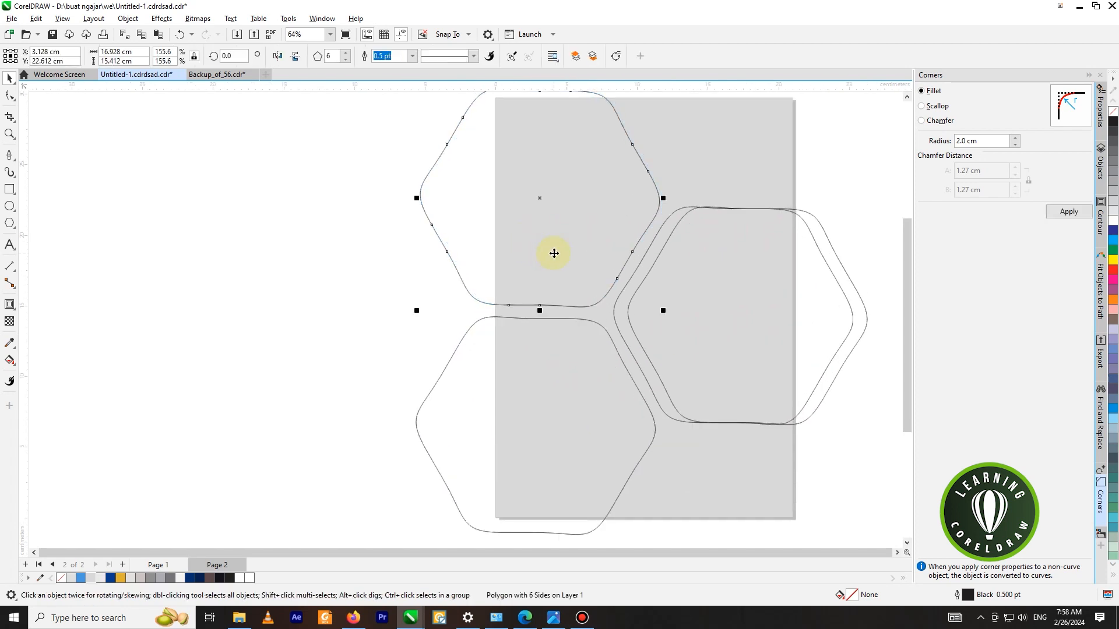
click(569, 367)
scroll(565, 274, down, 1)
scroll(564, 291, down, 2)
click(831, 250)
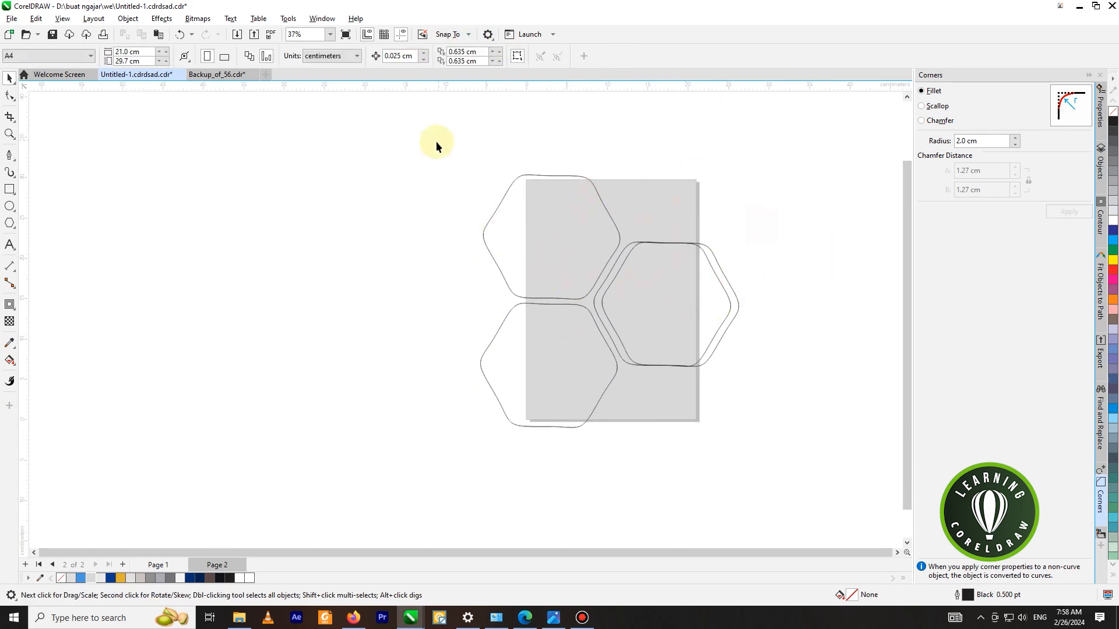
Draw a rectangle about 9.8 by 5.5 cm over the page's upper-right corner
click(10, 189)
scroll(687, 194, up, 2)
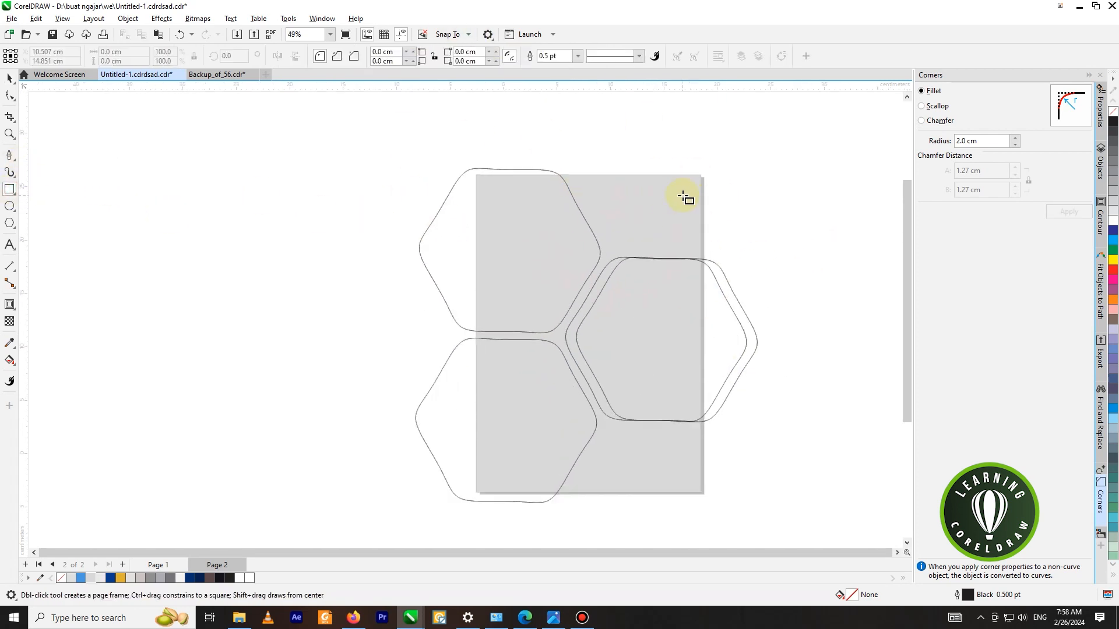
drag(583, 164, 707, 234)
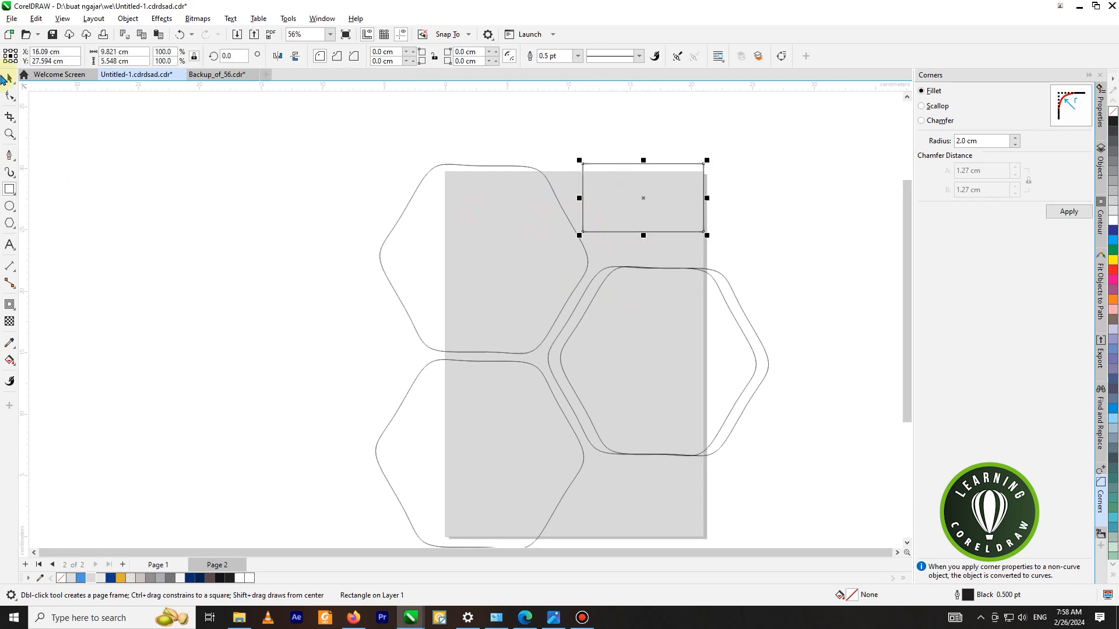
Convert the upper-right rectangle to curves and pull its lower-left node outward to slant the left side
click(10, 96)
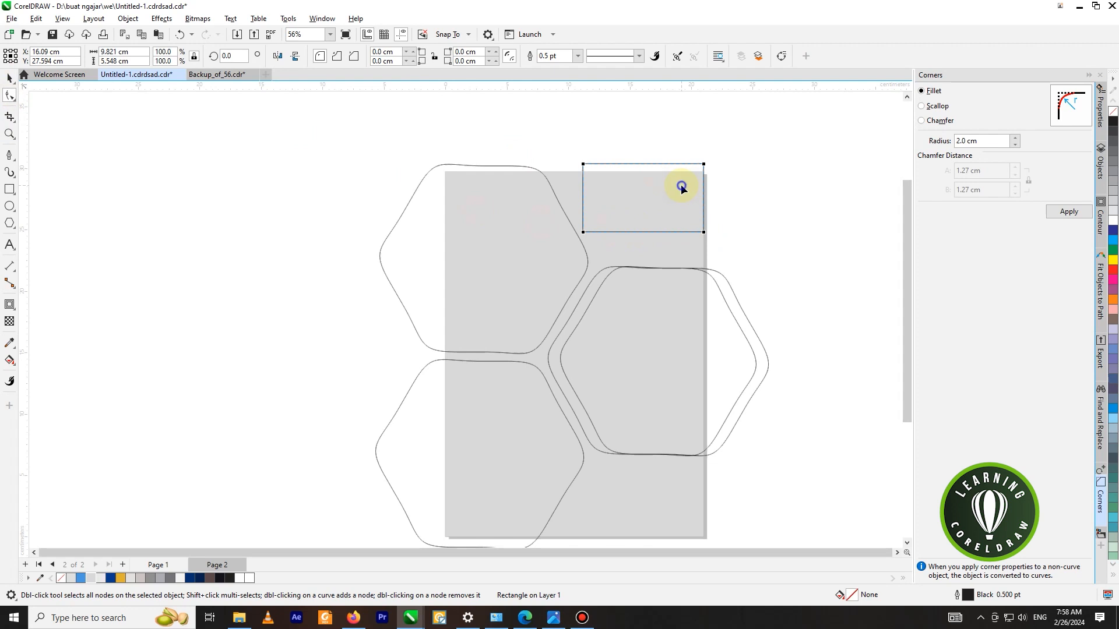
right_click(682, 187)
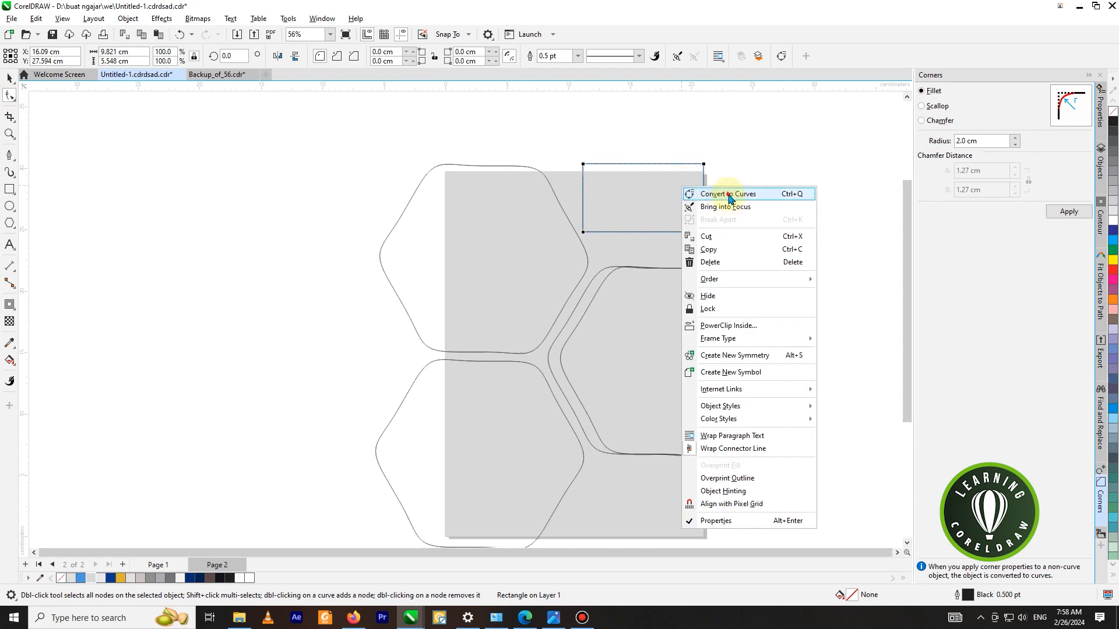
click(729, 194)
scroll(595, 223, up, 1)
drag(582, 232, 547, 233)
Narrow the slanted shape from its left side to a width of about 9.7 cm, clear of the upper-left hexagon
click(10, 77)
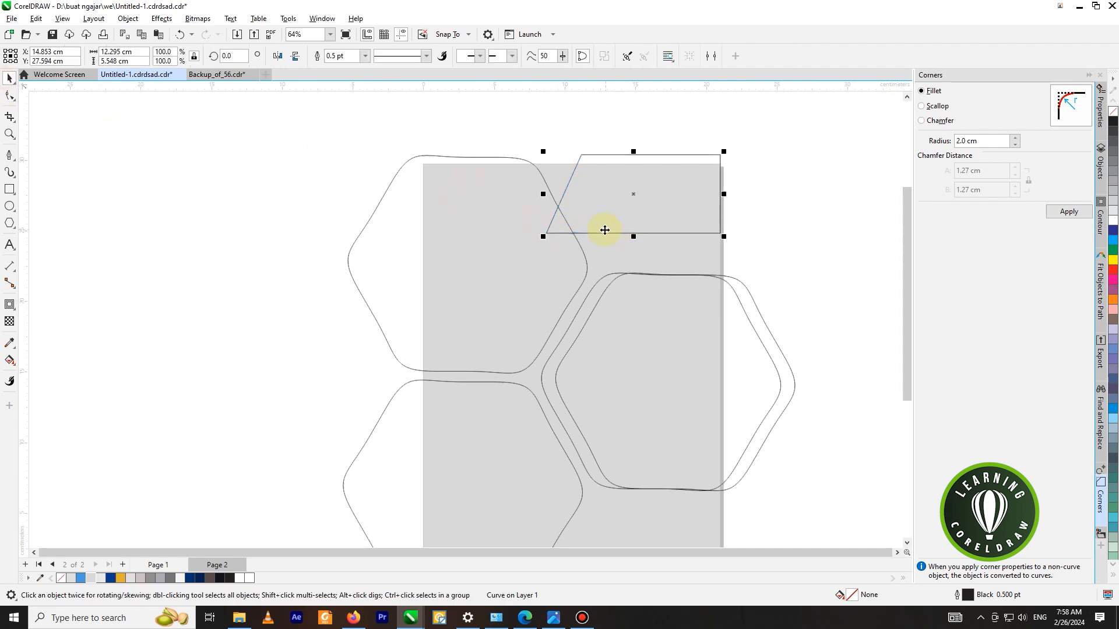
scroll(605, 231, up, 1)
click(612, 195)
click(732, 131)
click(628, 178)
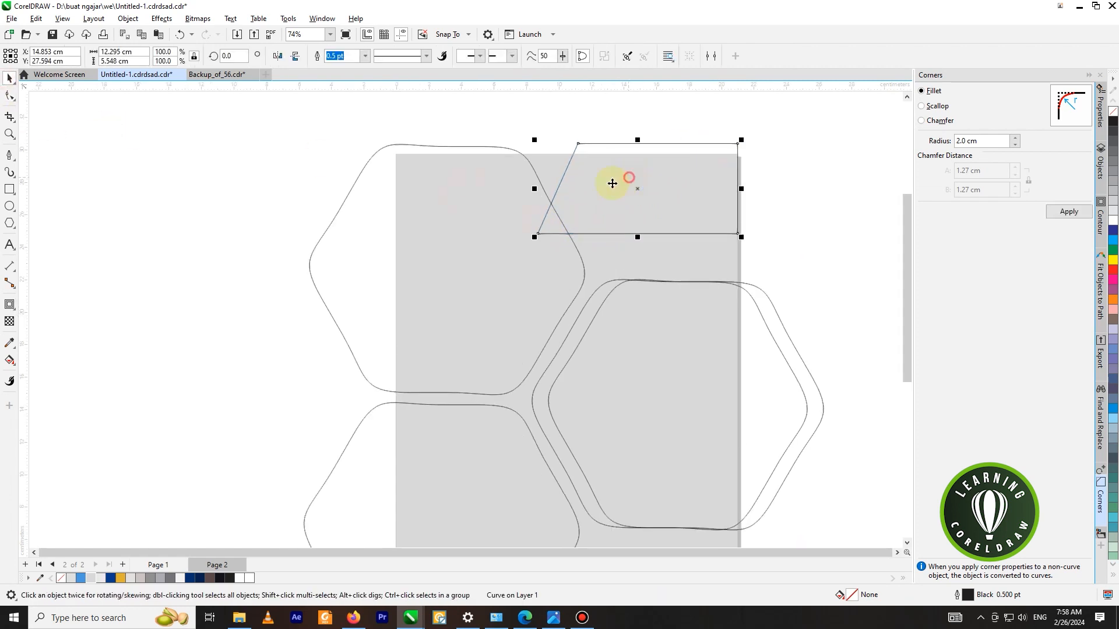
drag(529, 189, 577, 185)
click(861, 180)
click(703, 197)
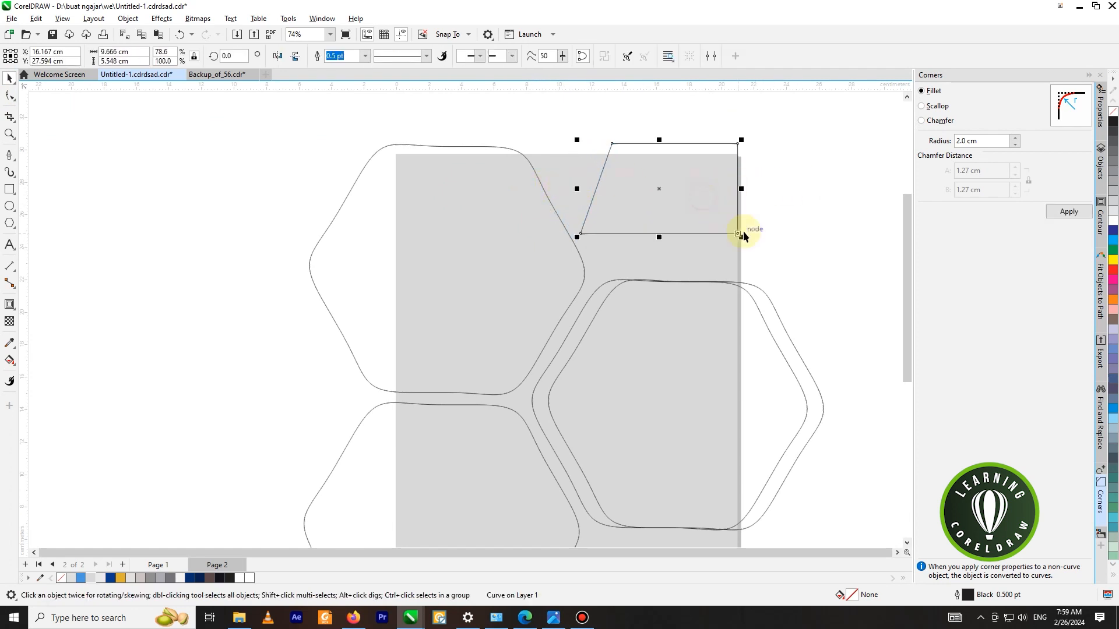
Look up the Corners docker in the list of available dockers
scroll(738, 237, up, 1)
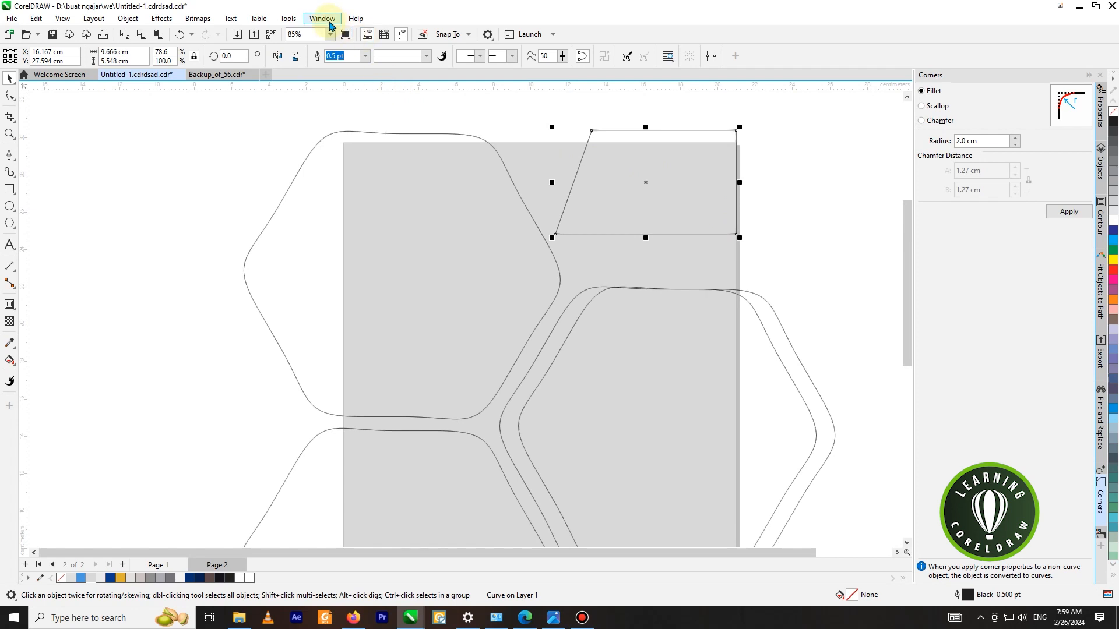
click(320, 18)
mouse_move(345, 176)
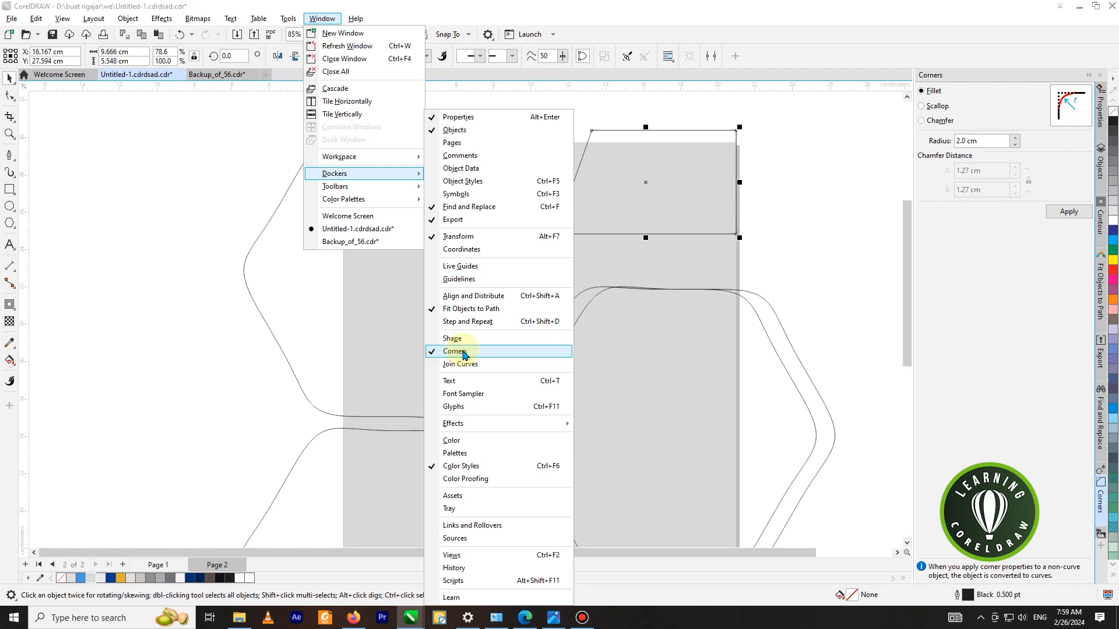
click(645, 356)
click(817, 197)
Round the slanted shape's upper-left corner with a 2.0 cm fillet
click(654, 170)
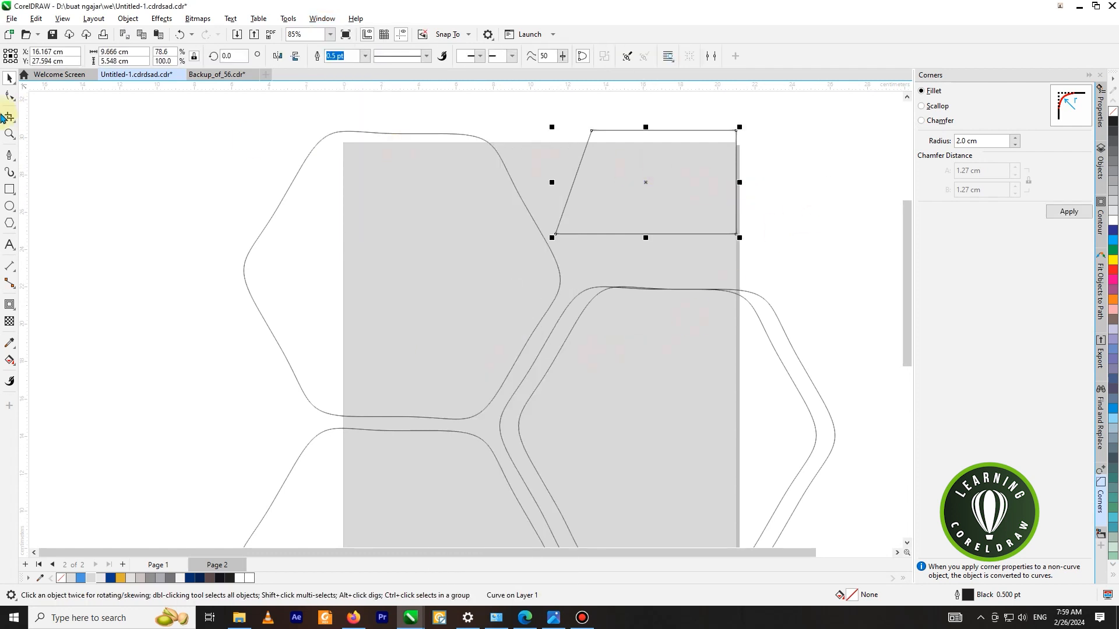
click(10, 98)
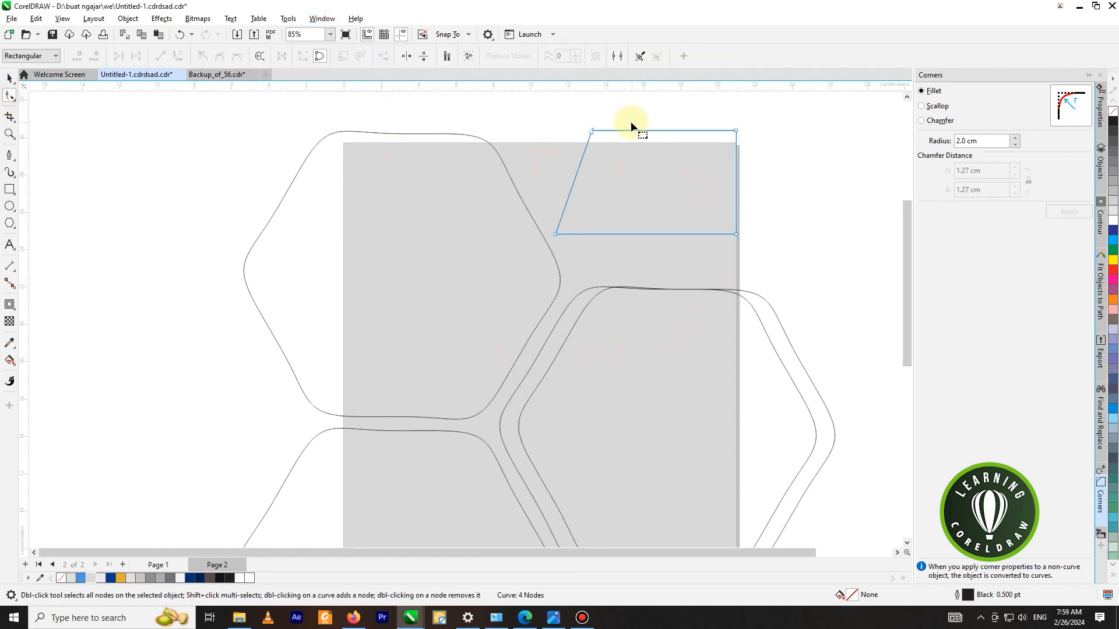
click(593, 130)
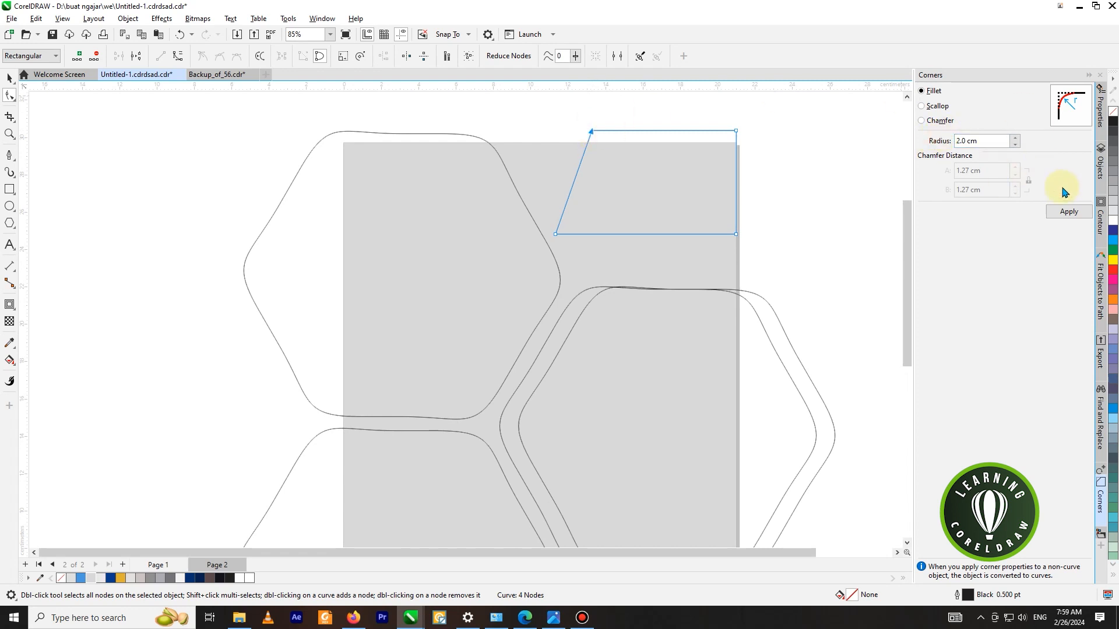
click(1068, 211)
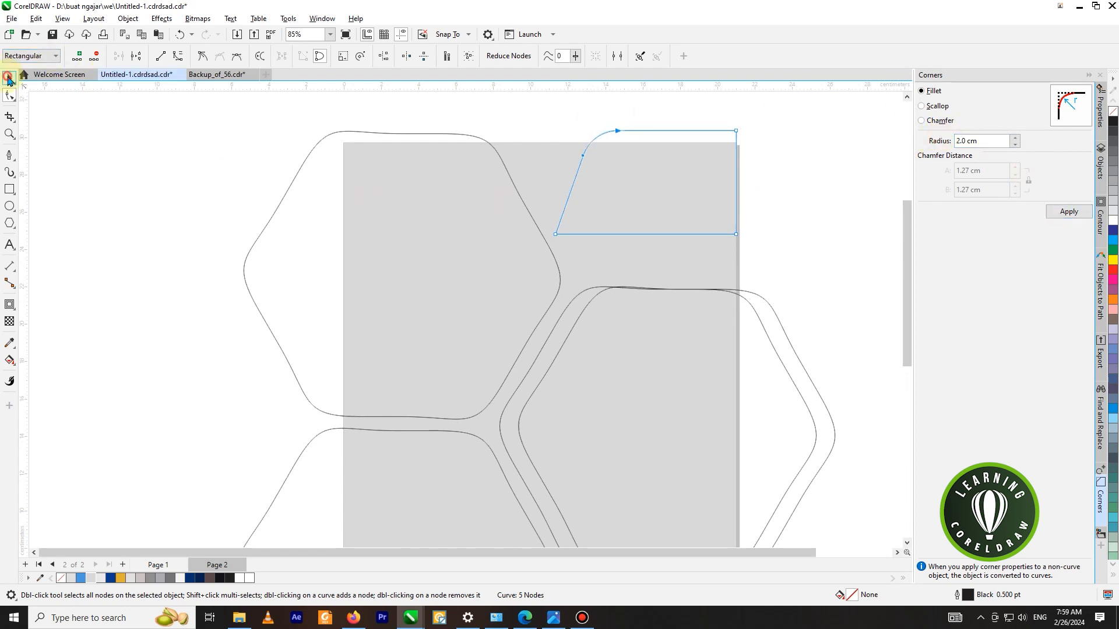
Reduce the slanted shape's height to about 4.9 cm so its top meets the page edge, and flip it vertically
click(8, 78)
scroll(748, 169, up, 1)
drag(629, 122, 630, 136)
scroll(631, 139, down, 2)
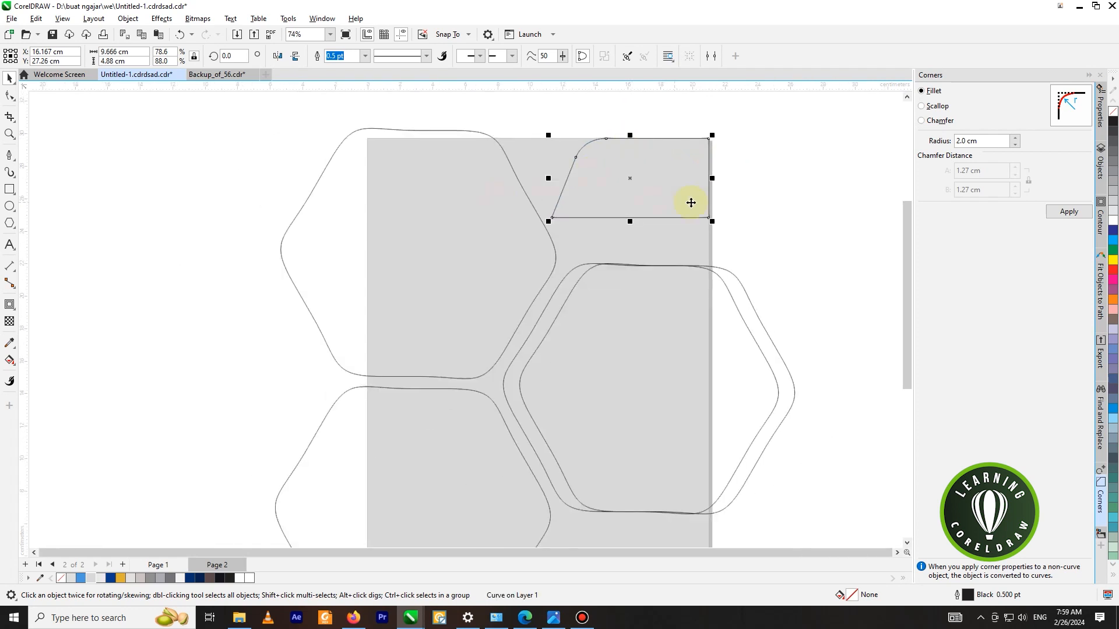
click(296, 56)
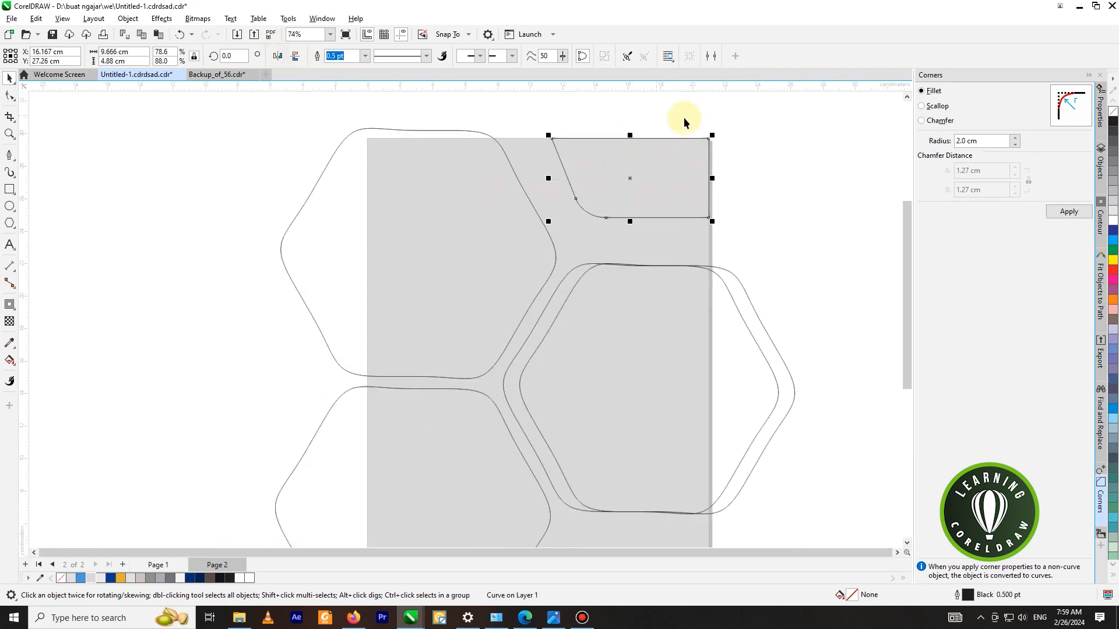
Widen the flipped slanted shape from its left side to a width of about 11.1 cm
click(789, 130)
scroll(525, 143, down, 2)
click(588, 155)
scroll(588, 155, up, 1)
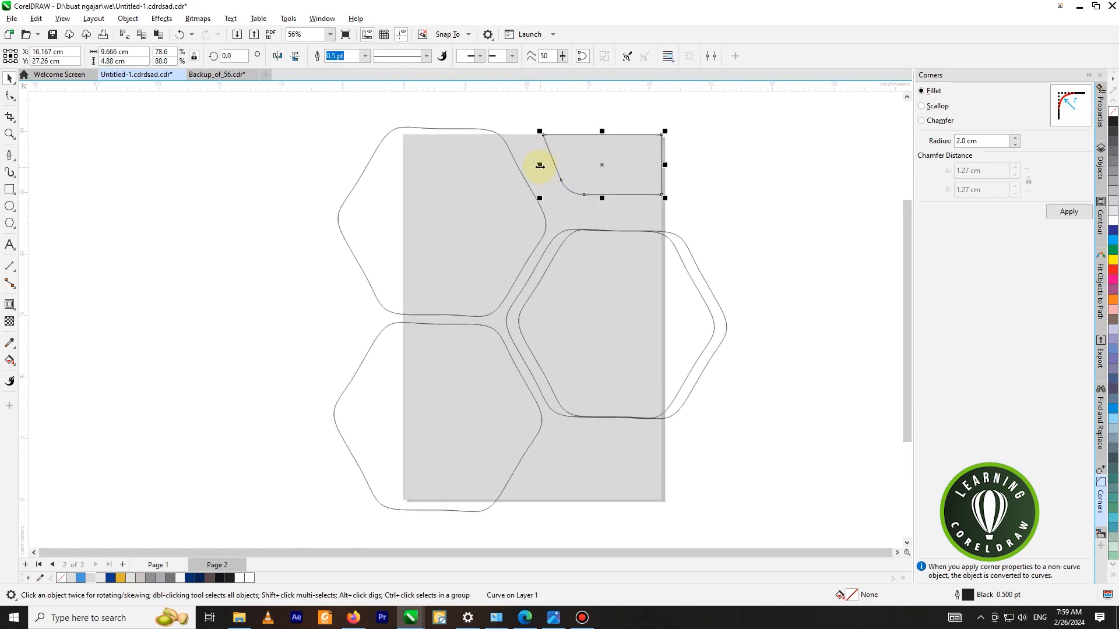
drag(533, 166, 521, 163)
scroll(647, 150, down, 2)
click(701, 157)
Place a vertically mirrored copy of the slanted shape in the page's lower-right corner, flush with the page edges
drag(613, 176, 619, 402)
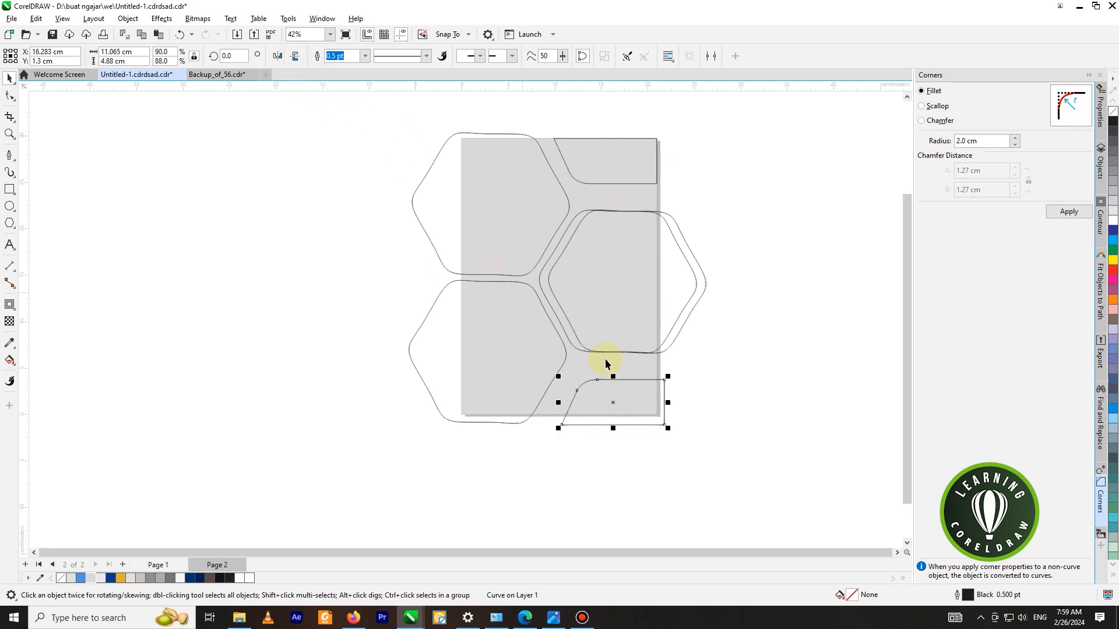
scroll(642, 439, up, 2)
drag(669, 379, 659, 370)
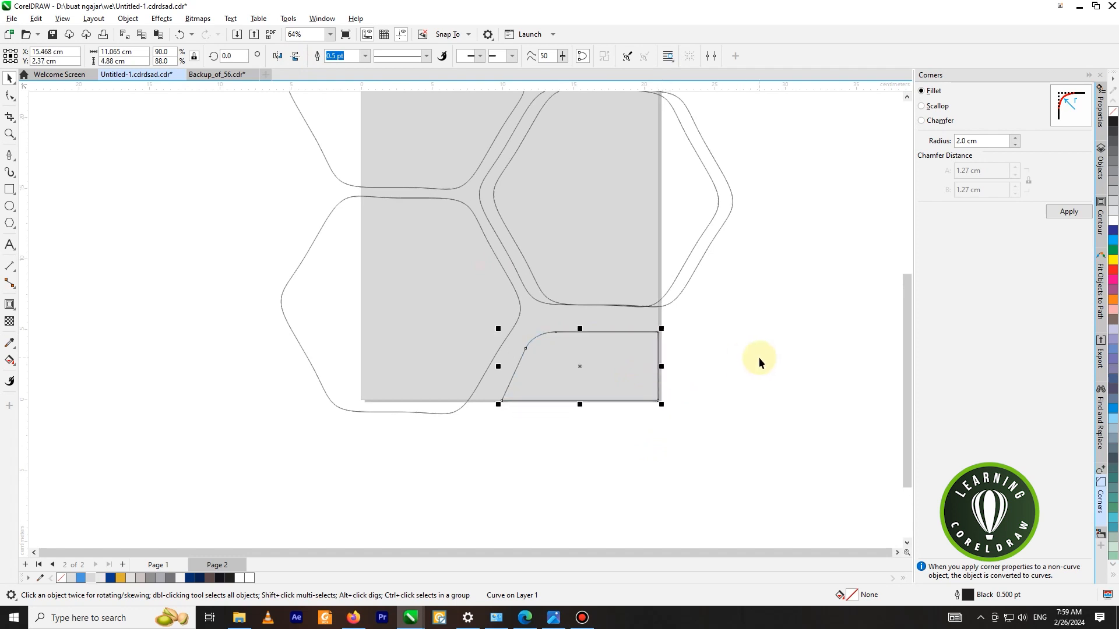
click(758, 358)
scroll(757, 358, down, 3)
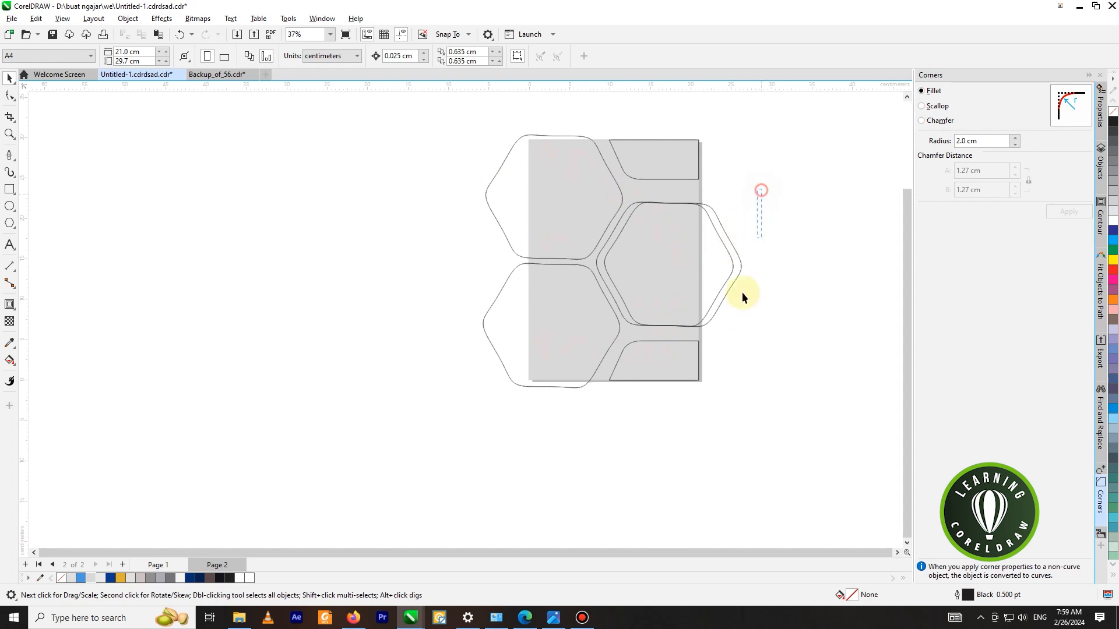
Group the two overlapping right-hand hexagons and centre the group vertically on the gray background
drag(609, 346, 589, 342)
scroll(701, 220, up, 2)
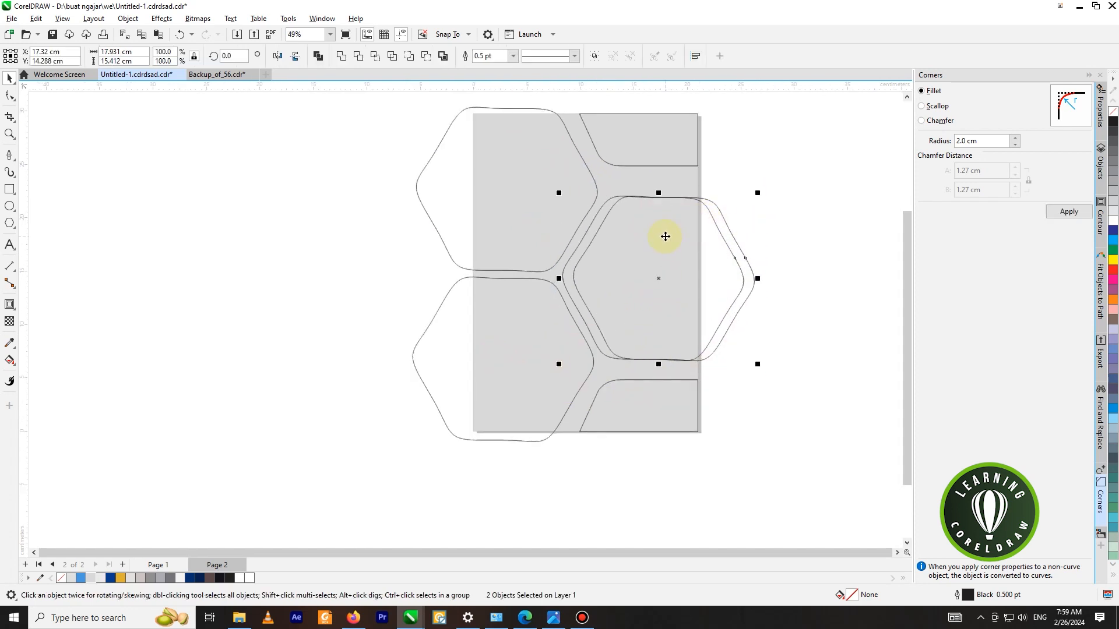
key(ctrl+g)
scroll(652, 234, up, 2)
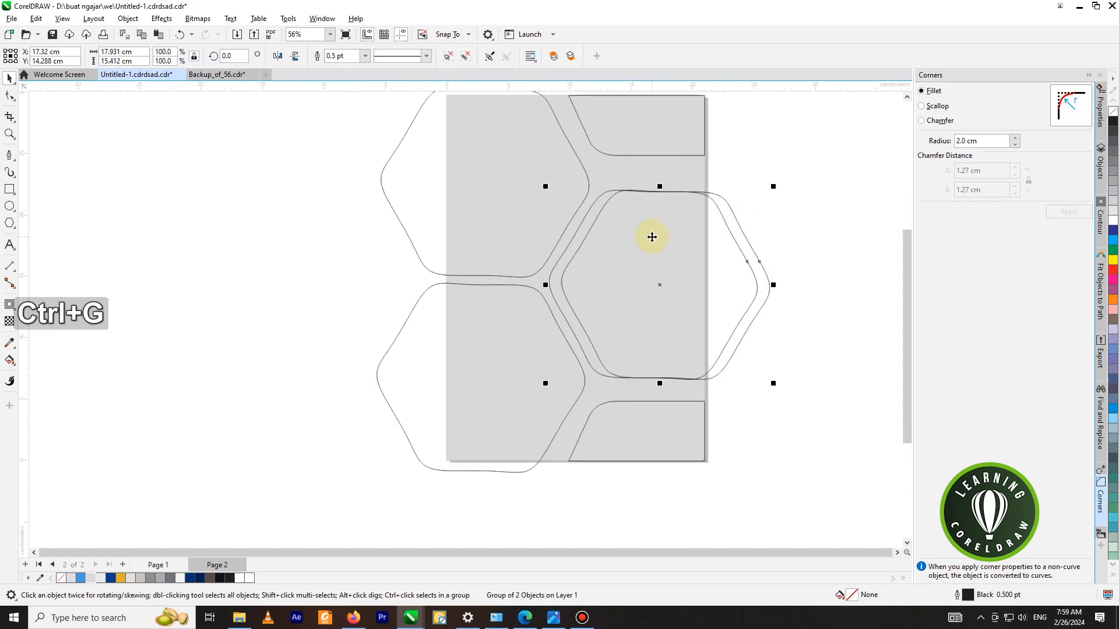
shift+click(619, 161)
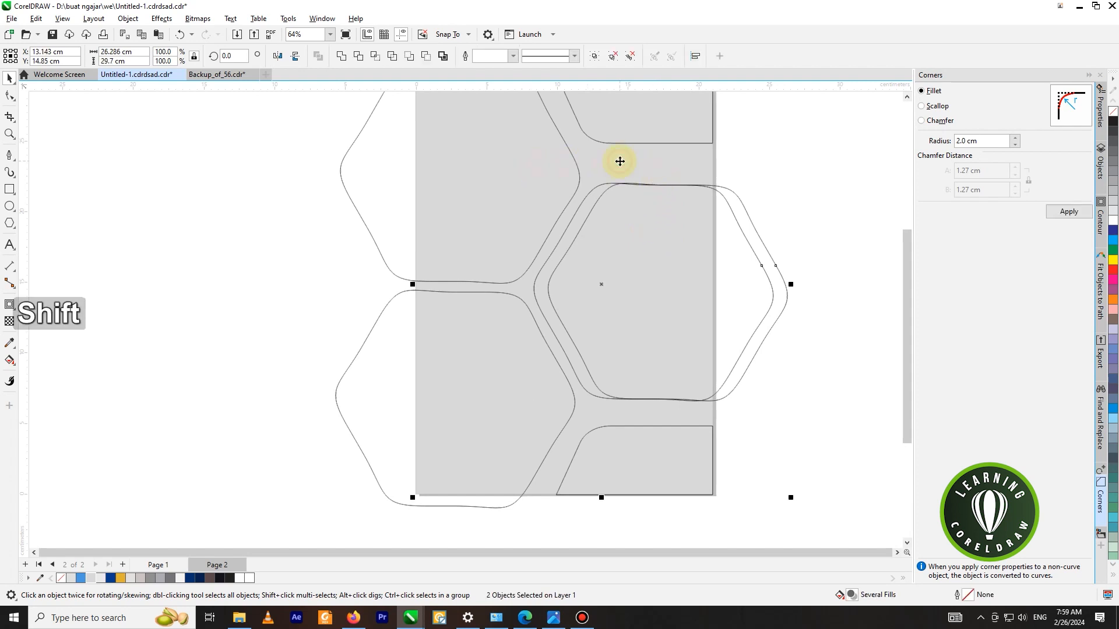
scroll(623, 169, down, 2)
click(752, 203)
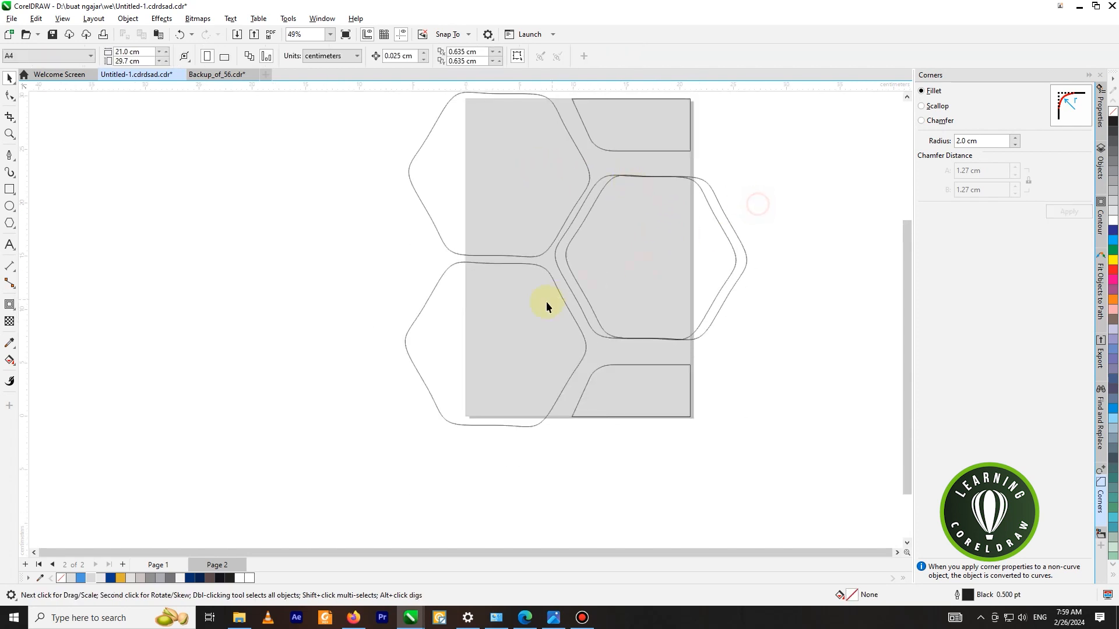
Shift the lower-left hexagon slightly to the right so it lines up beneath the upper-left hexagon
scroll(530, 314, up, 2)
click(535, 319)
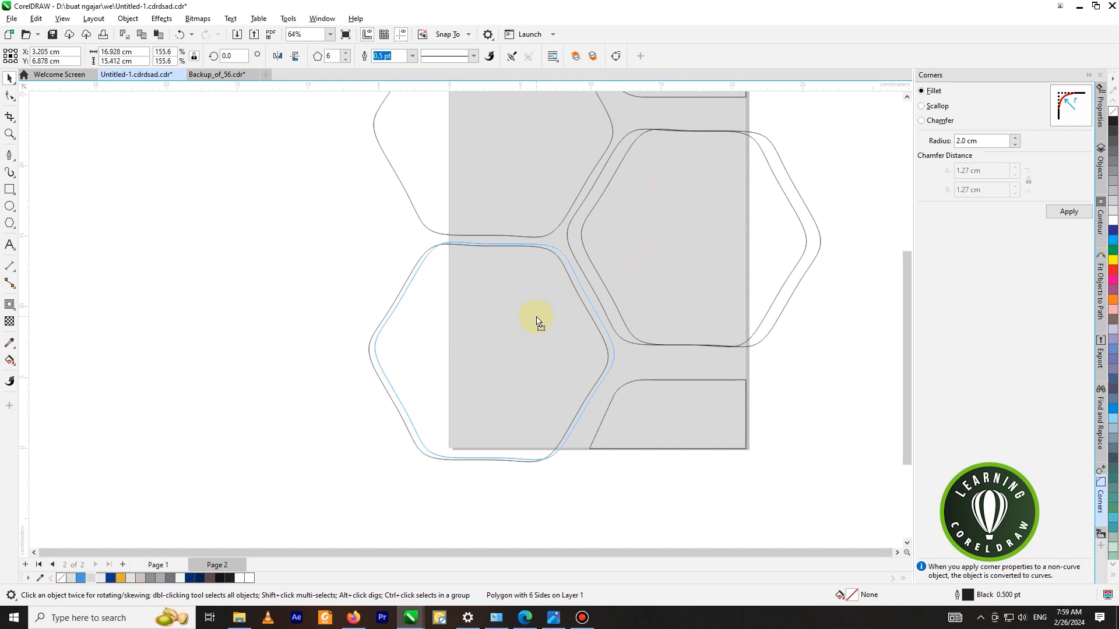
drag(536, 320, 537, 317)
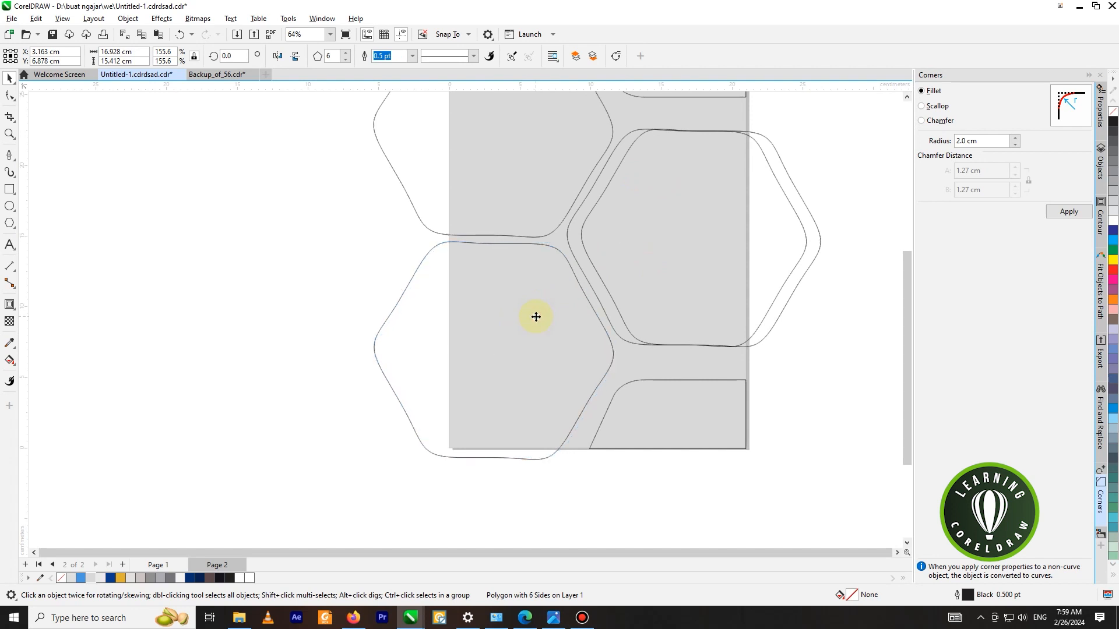
scroll(536, 317, down, 2)
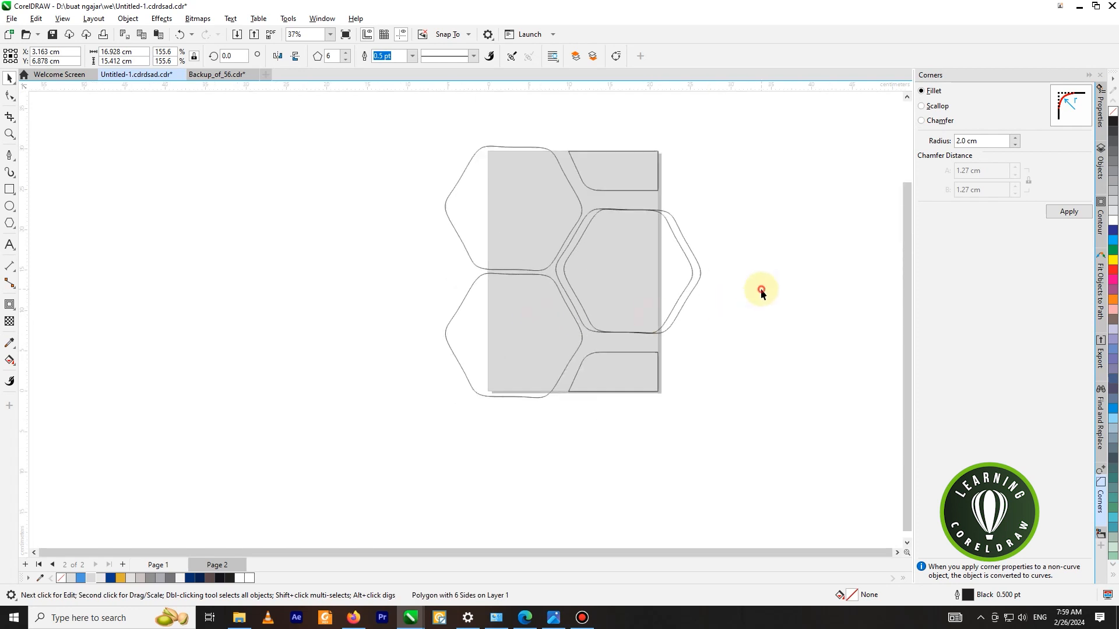
click(758, 293)
Ungroup the two overlapping right-hand hexagons
click(668, 217)
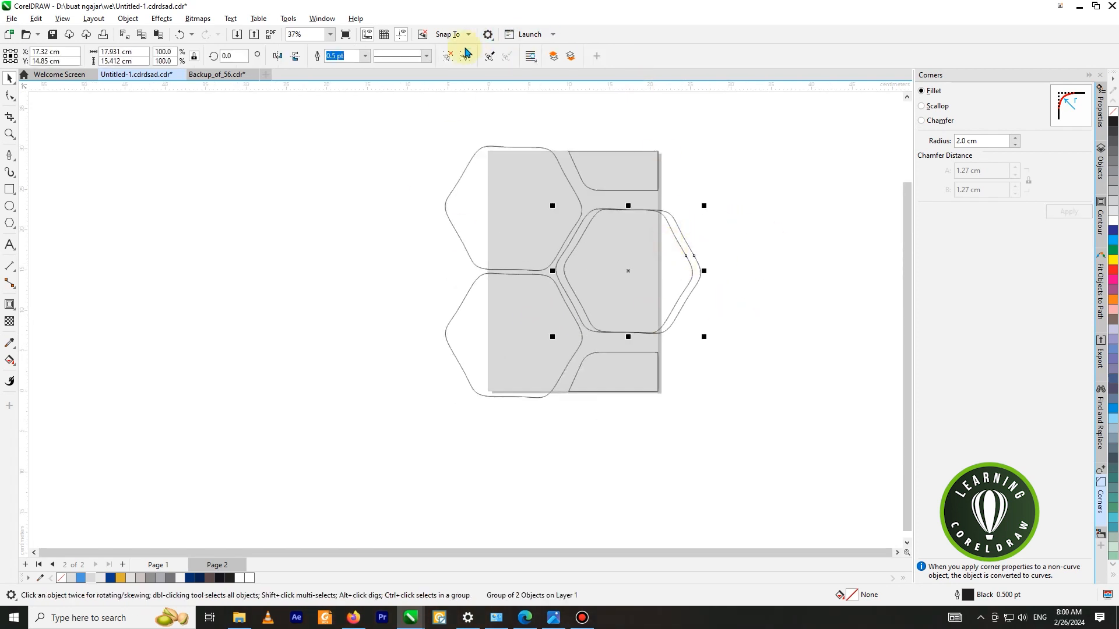
click(749, 150)
scroll(670, 220, up, 1)
Apply a horizontal linear fountain fill from dark navy to blue across the upper-left hexagon
click(466, 211)
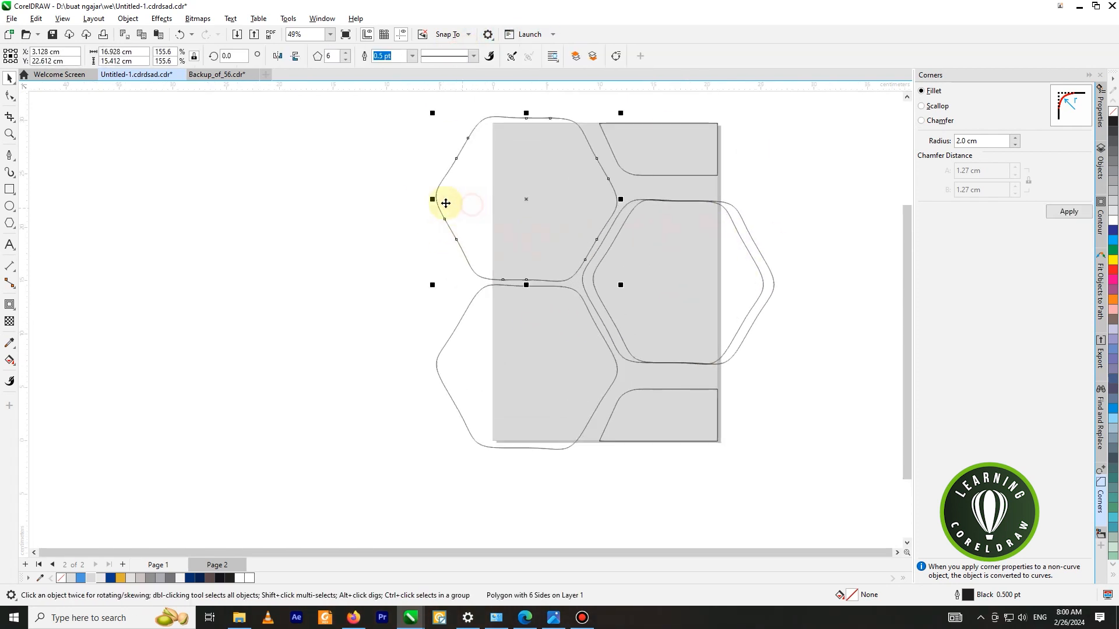
click(10, 362)
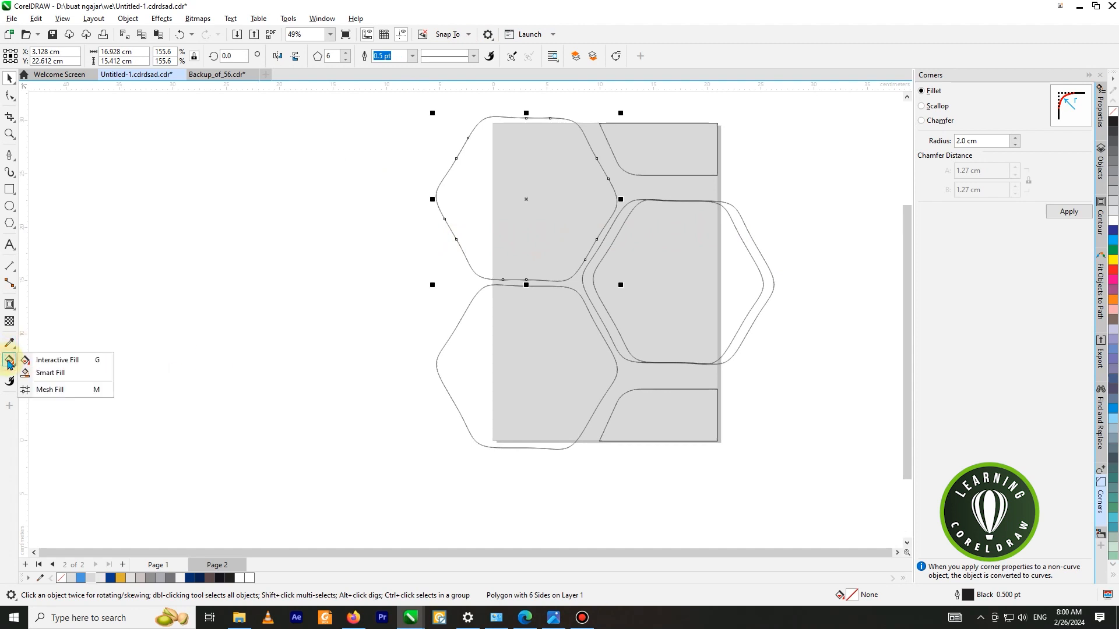
click(53, 360)
scroll(517, 255, right, 3)
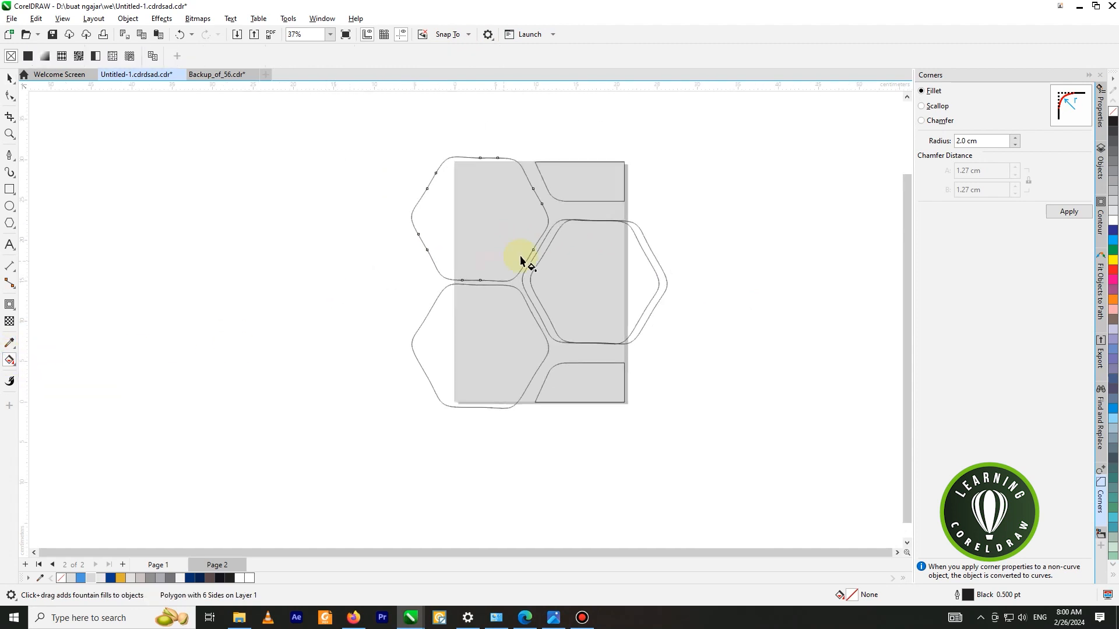
drag(405, 224, 515, 222)
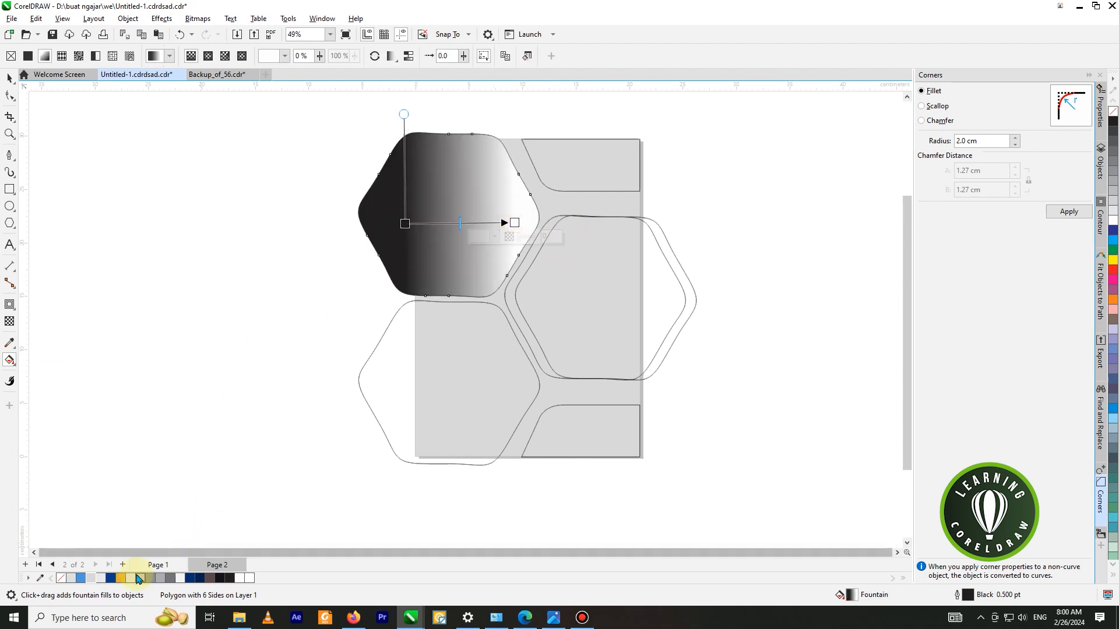
click(114, 579)
drag(405, 223, 422, 222)
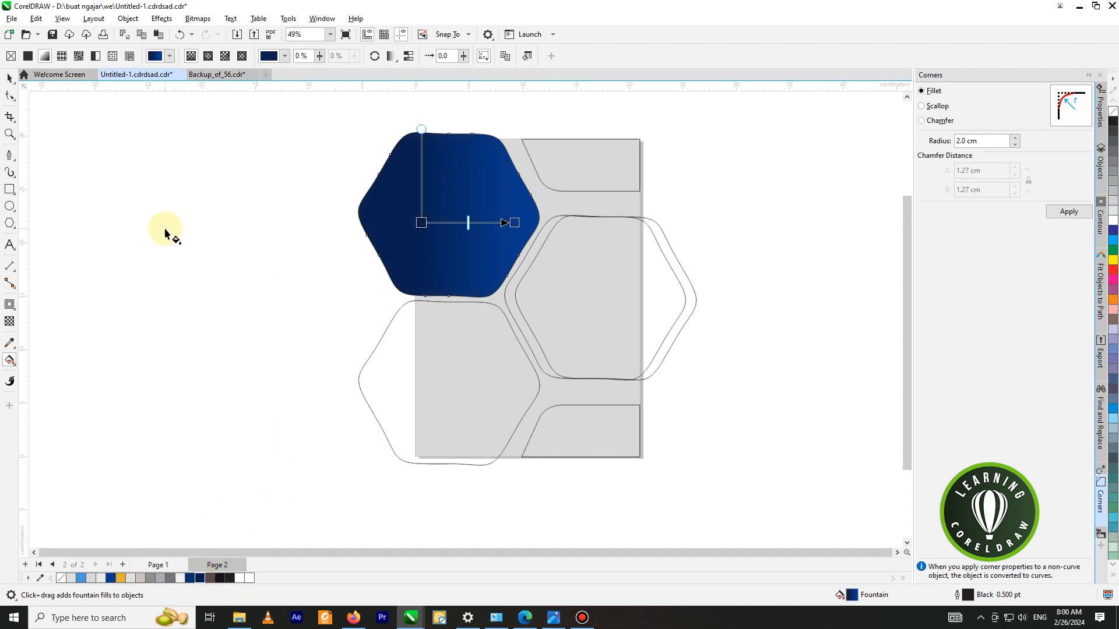
Remove the outline from the blue gradient hexagon
click(8, 77)
click(457, 182)
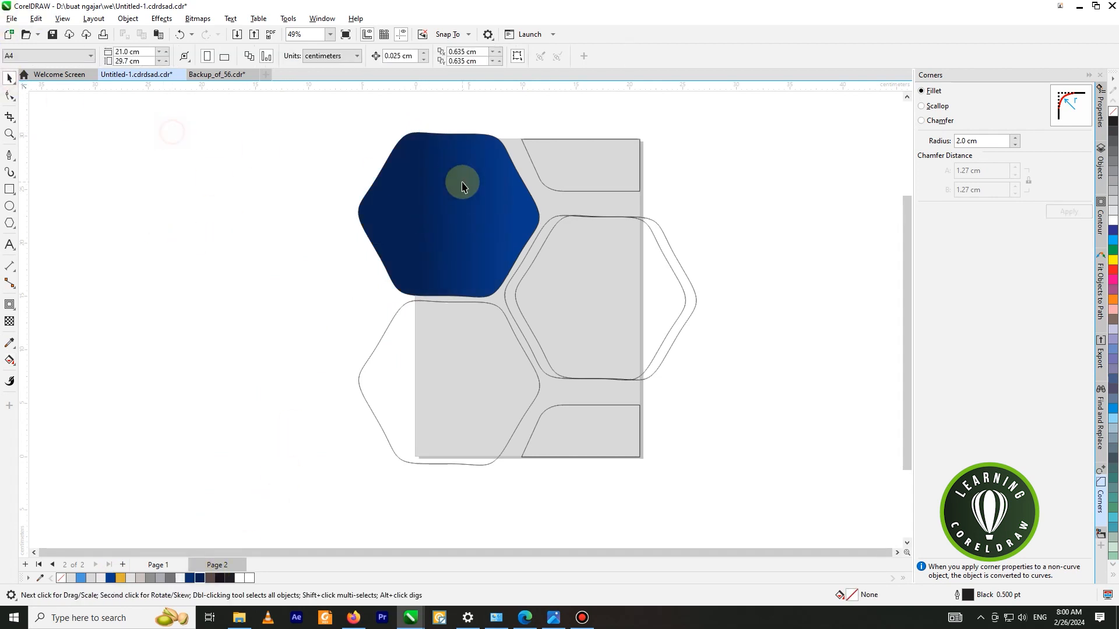
right_click(1112, 114)
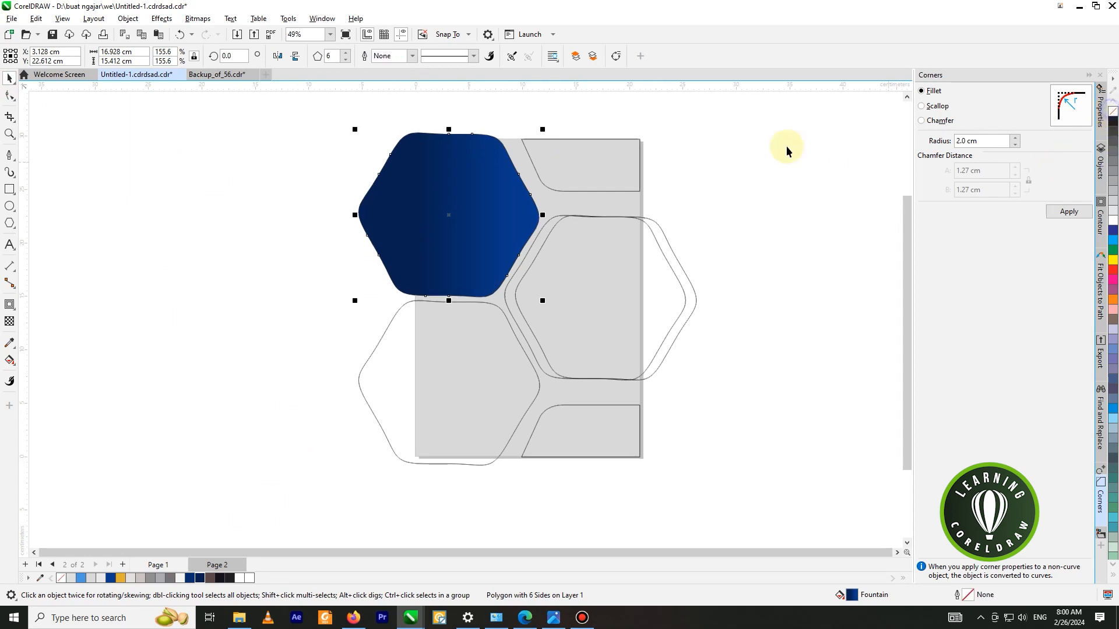
Fill the front right-hand hexagon white and the hexagon behind it dark blue
click(613, 306)
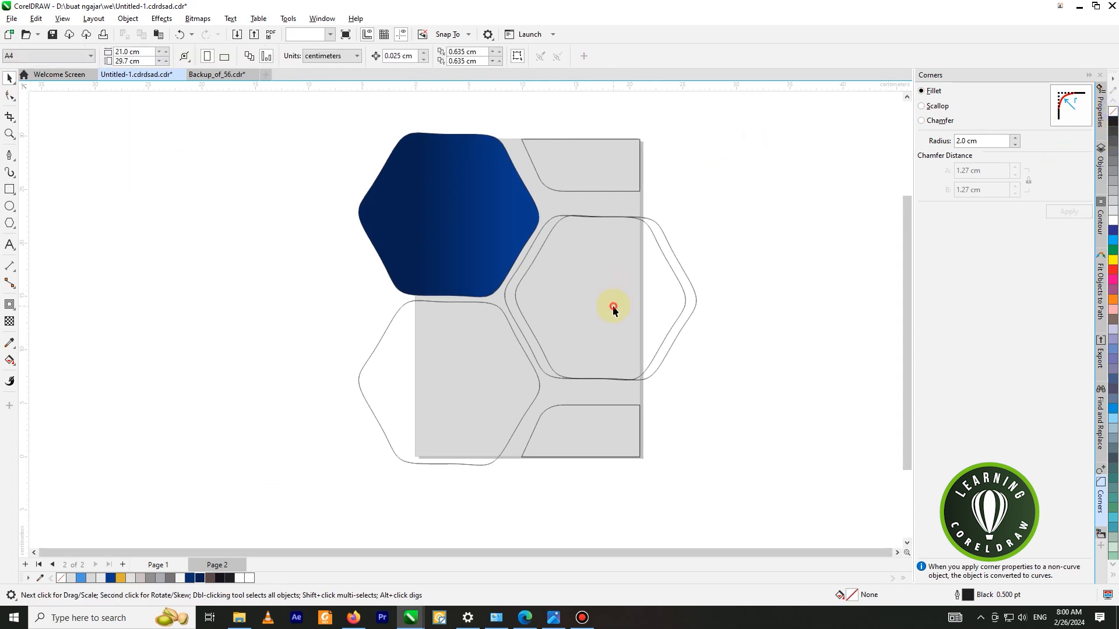
click(1113, 224)
click(745, 218)
click(542, 239)
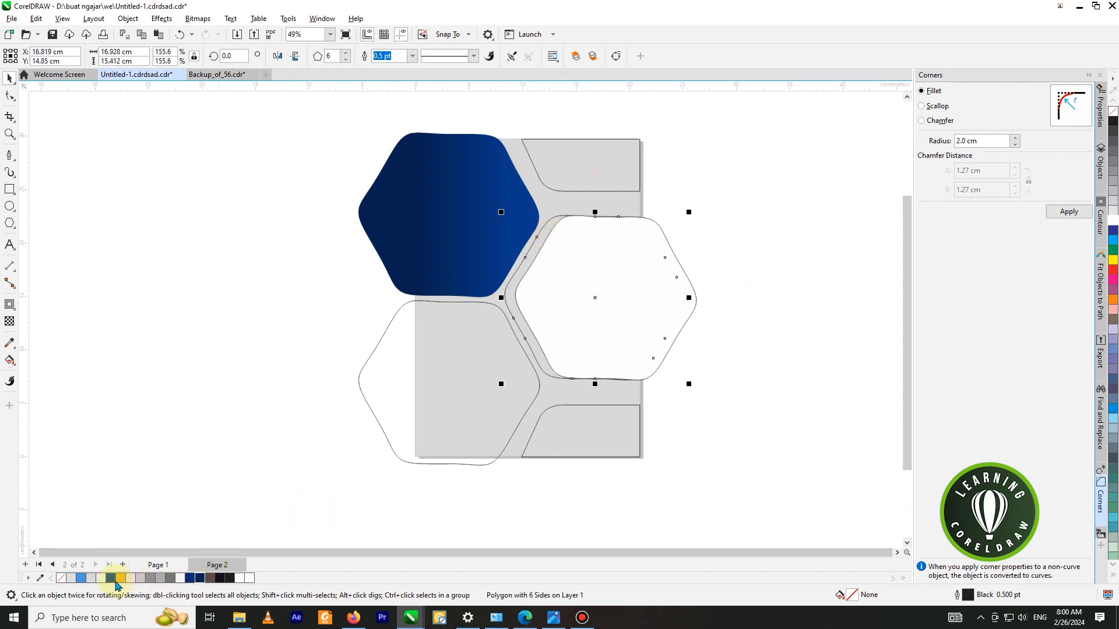
click(111, 577)
click(226, 436)
scroll(581, 237, down, 2)
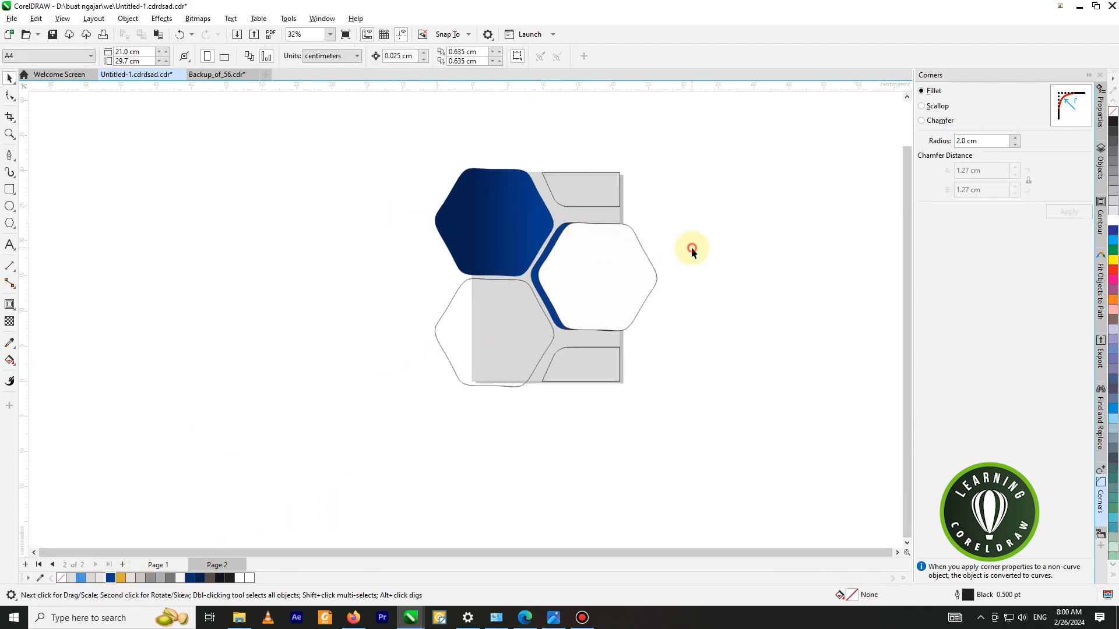
Fill the lower-left hexagon white
click(517, 313)
click(1113, 221)
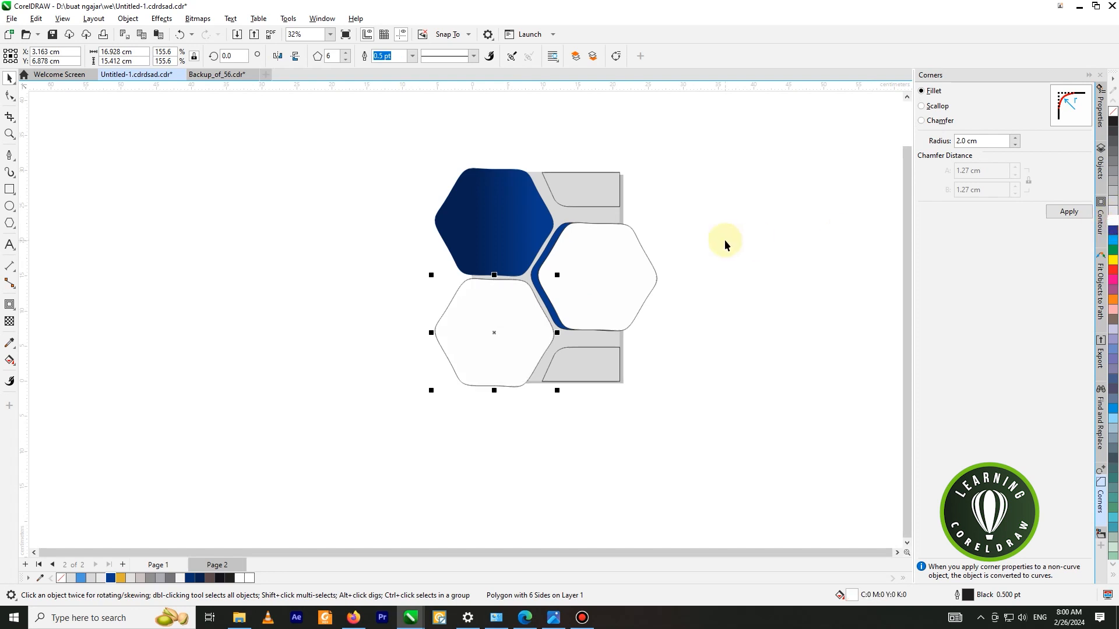
click(725, 239)
Fill both slanted shapes in the page's lower-right and upper-right corners white
click(581, 375)
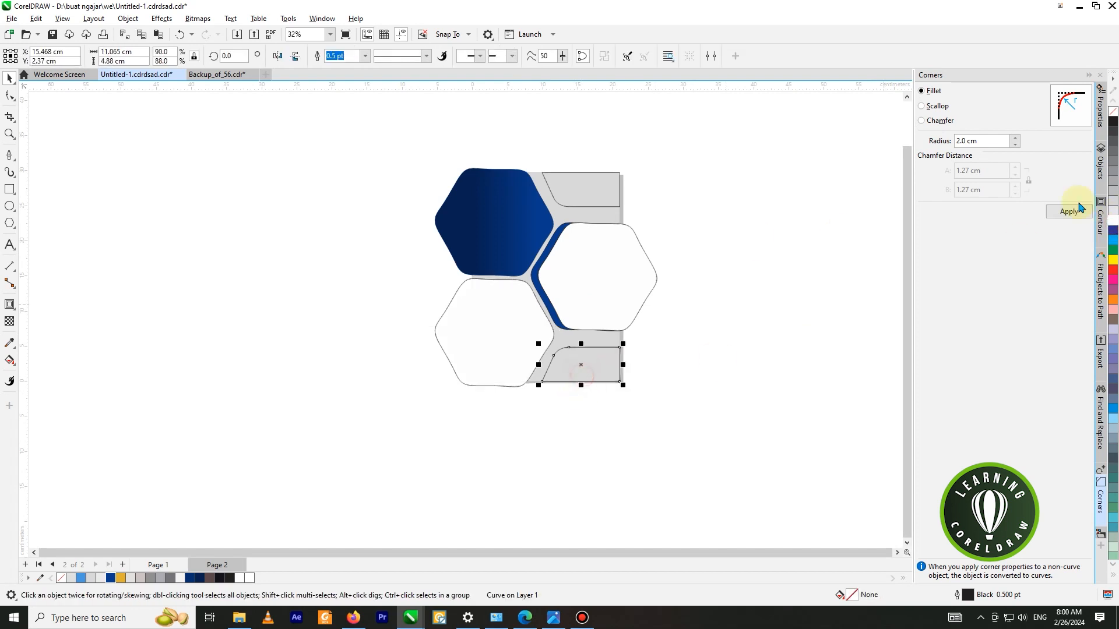
click(1112, 220)
click(691, 214)
click(577, 187)
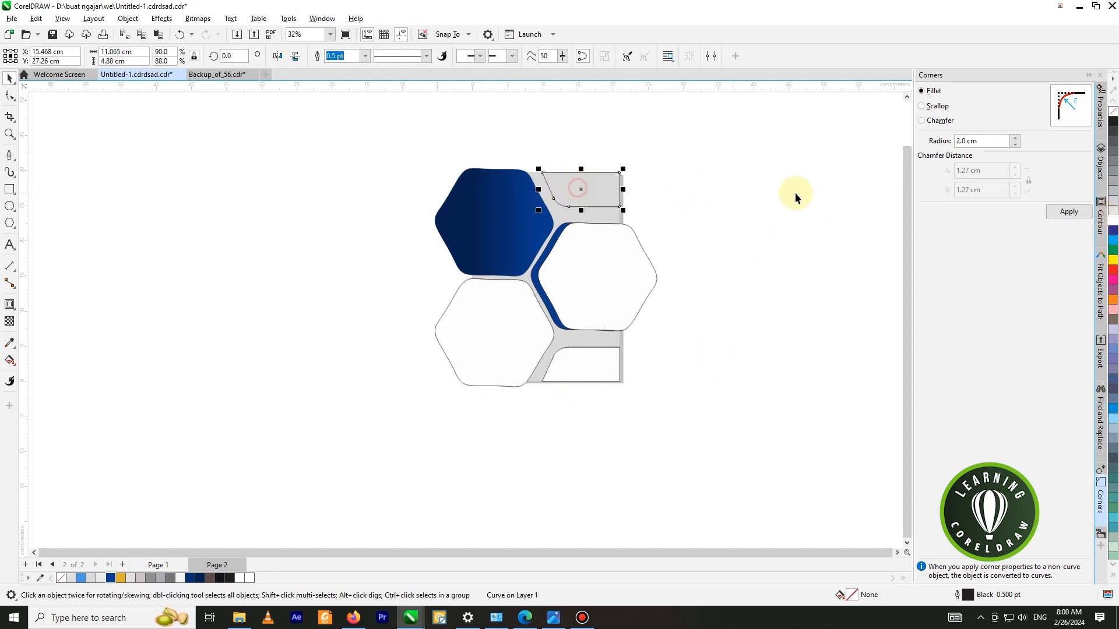
click(1113, 221)
click(742, 180)
scroll(739, 178, down, 2)
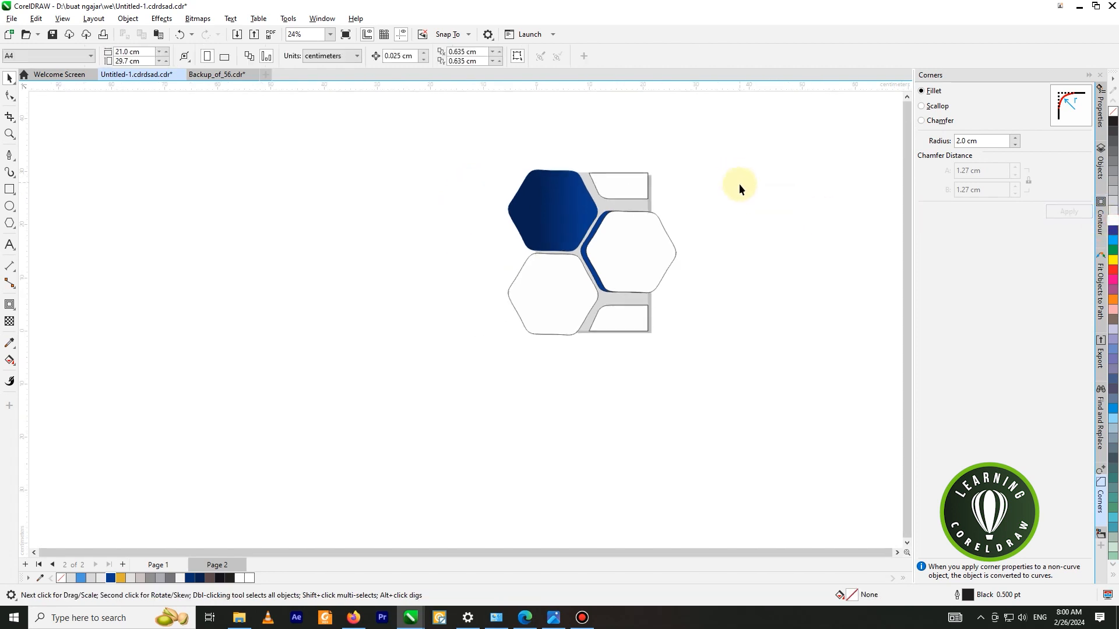
scroll(602, 228, up, 2)
click(507, 175)
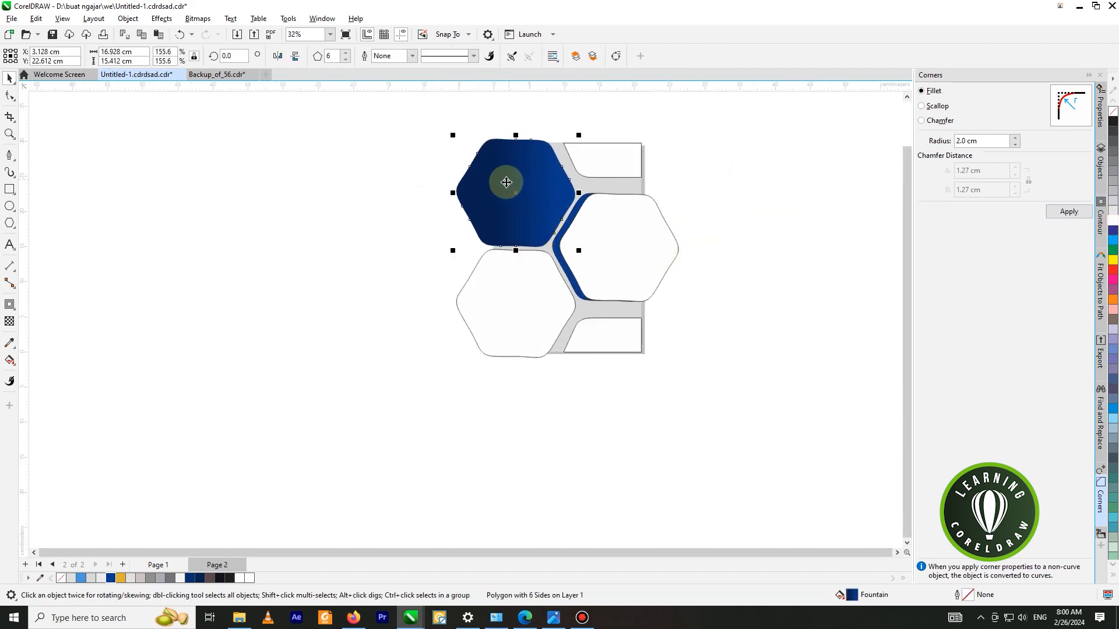
shift+click(494, 306)
click(772, 323)
Intersect the blue gradient hexagon with the gray page background and move the original hexagon off the page
click(615, 310)
drag(674, 315, 816, 322)
key(ctrl+z)
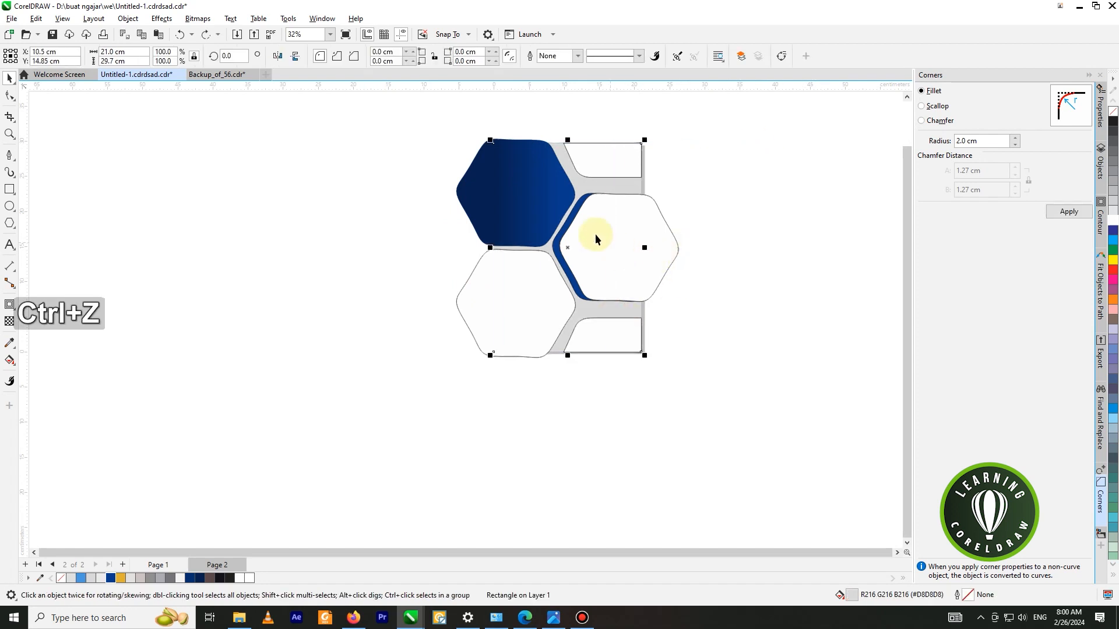
shift+click(494, 176)
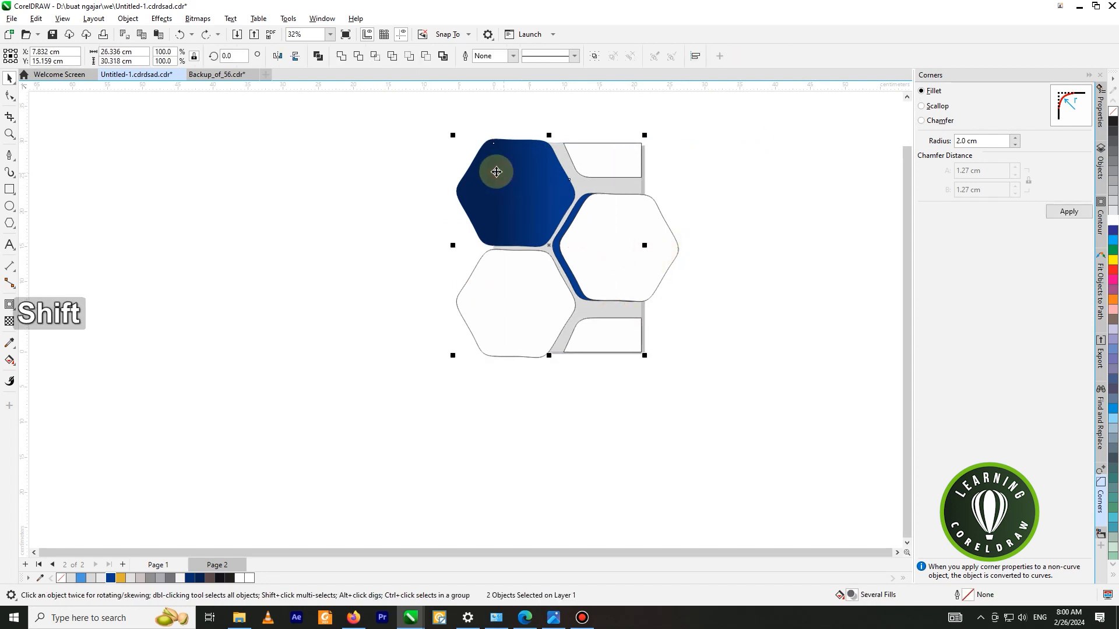
click(376, 59)
drag(470, 190, 280, 173)
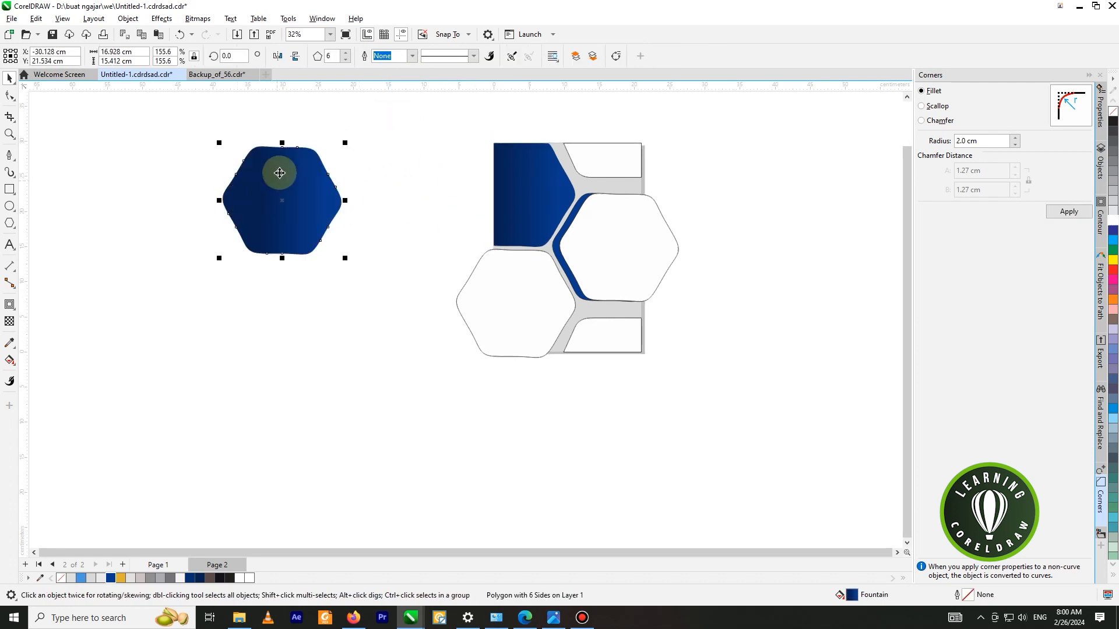
Intersect the lower-left white hexagon with the gray background and move the original hexagon off the page
click(637, 315)
shift+click(464, 305)
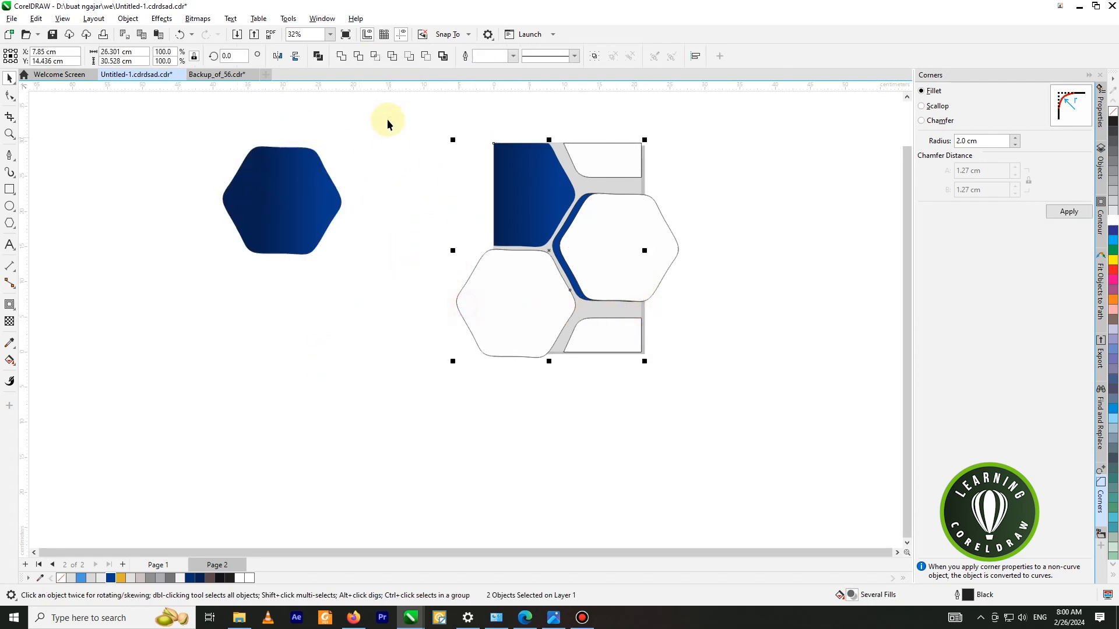
click(376, 59)
click(390, 172)
drag(474, 313, 253, 319)
Intersect the front right-hand white hexagon with the gray background and move the original hexagon off the page
click(642, 257)
scroll(608, 173, up, 1)
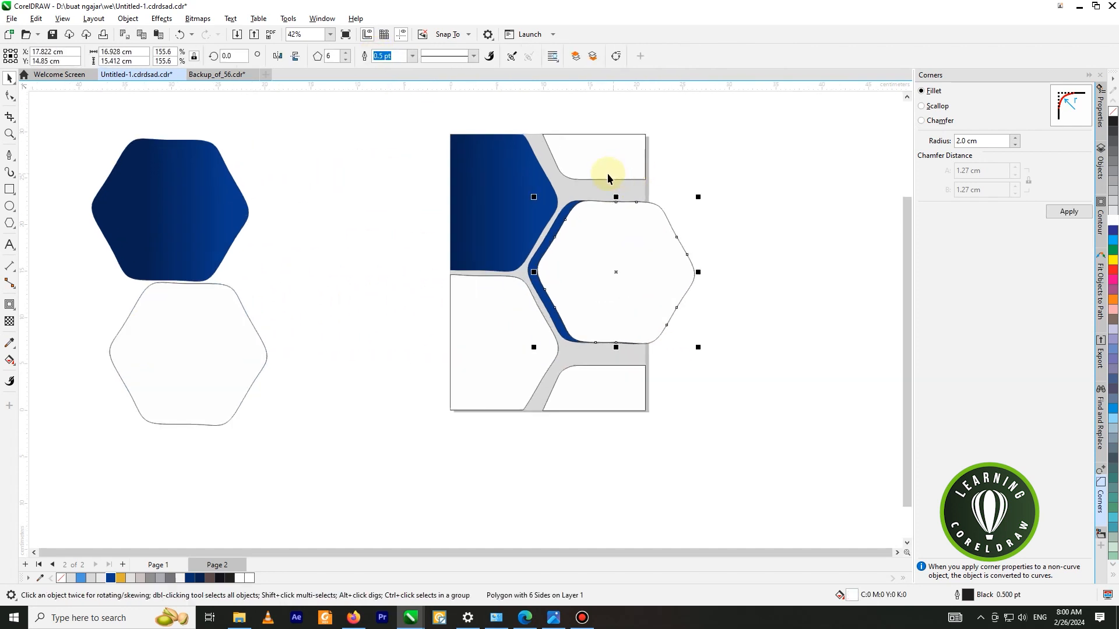
click(547, 155)
shift+click(665, 242)
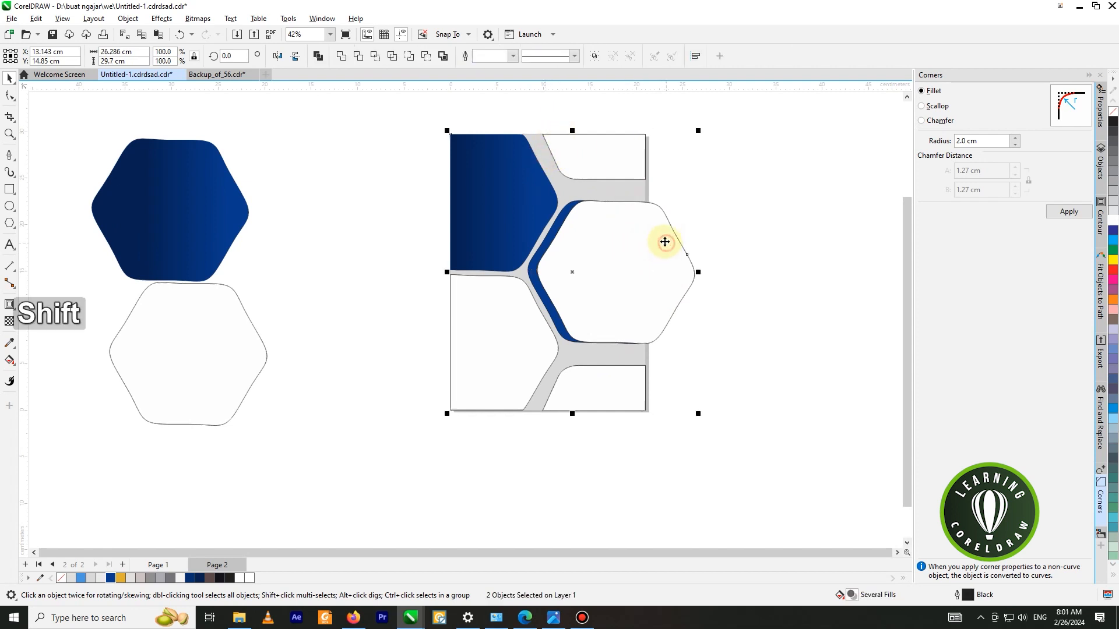
click(375, 56)
click(361, 109)
drag(670, 264, 311, 252)
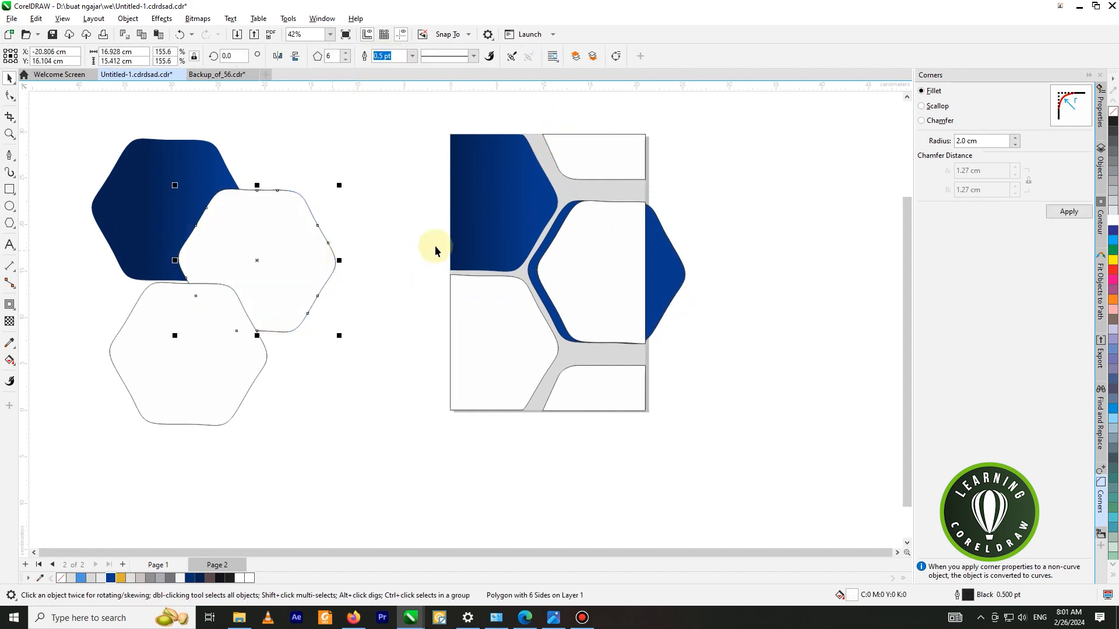
Intersect the dark blue hexagon behind the right-hand white one with the background and move its original off the page
click(532, 144)
shift+click(671, 279)
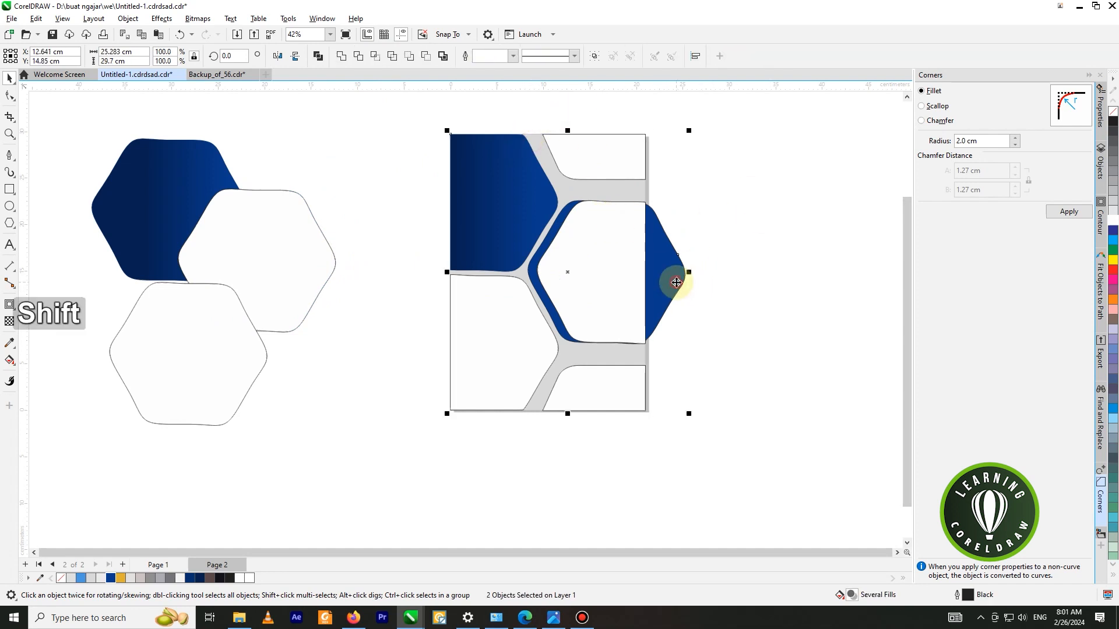
click(377, 54)
click(369, 103)
drag(668, 254, 311, 252)
Delete the original hexagons set aside beside the page
scroll(778, 244, down, 2)
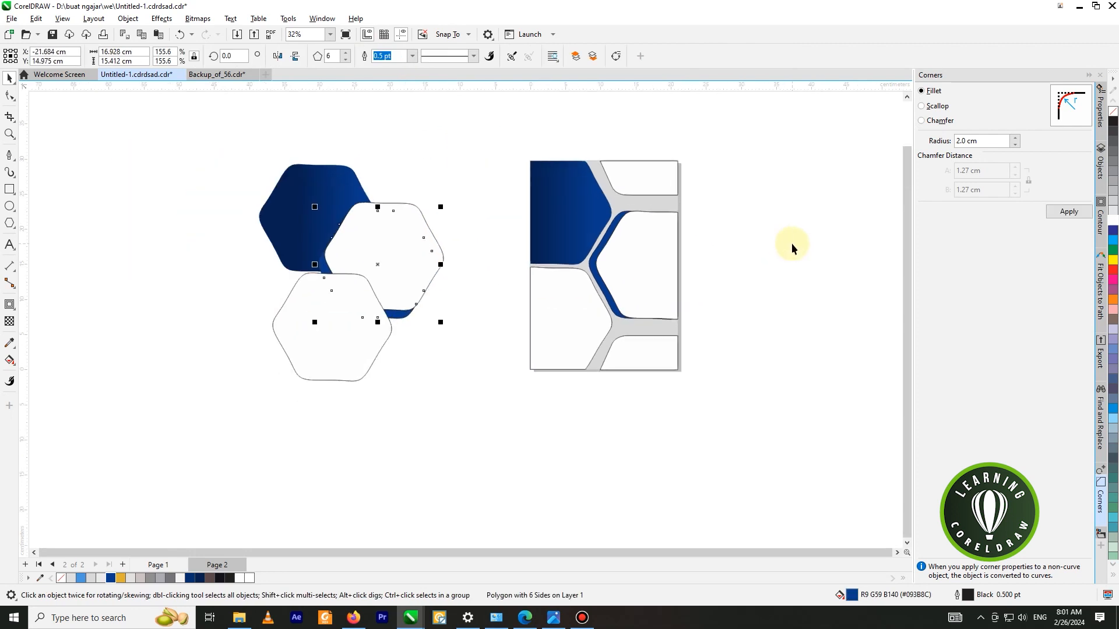
click(792, 243)
drag(203, 118, 206, 121)
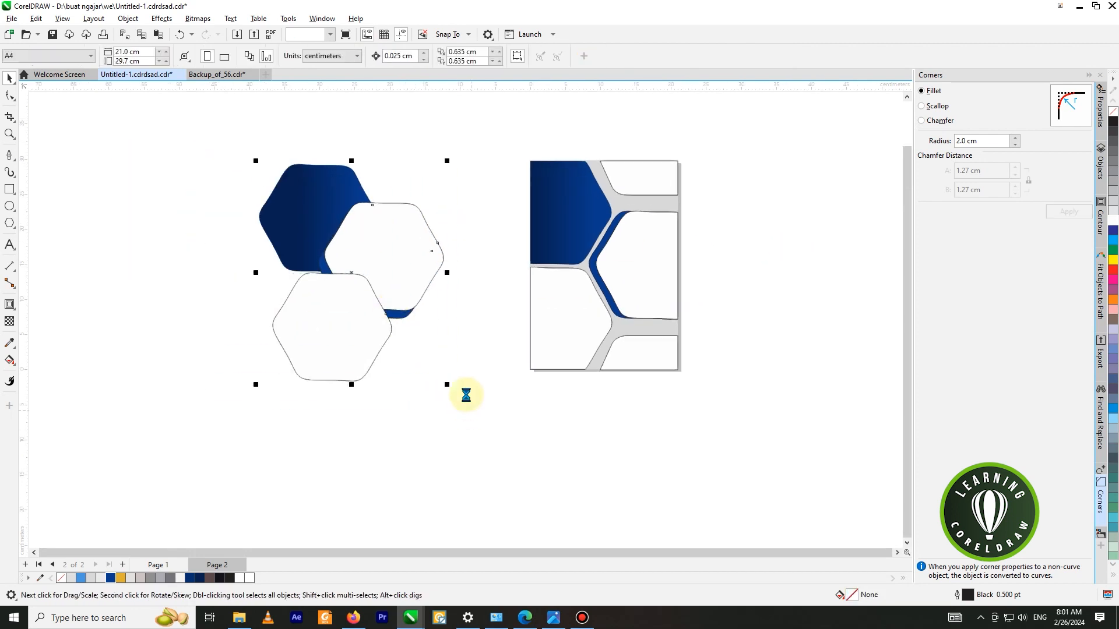
key(Delete)
Set the outline width of all shapes on the page to None
drag(460, 117, 740, 466)
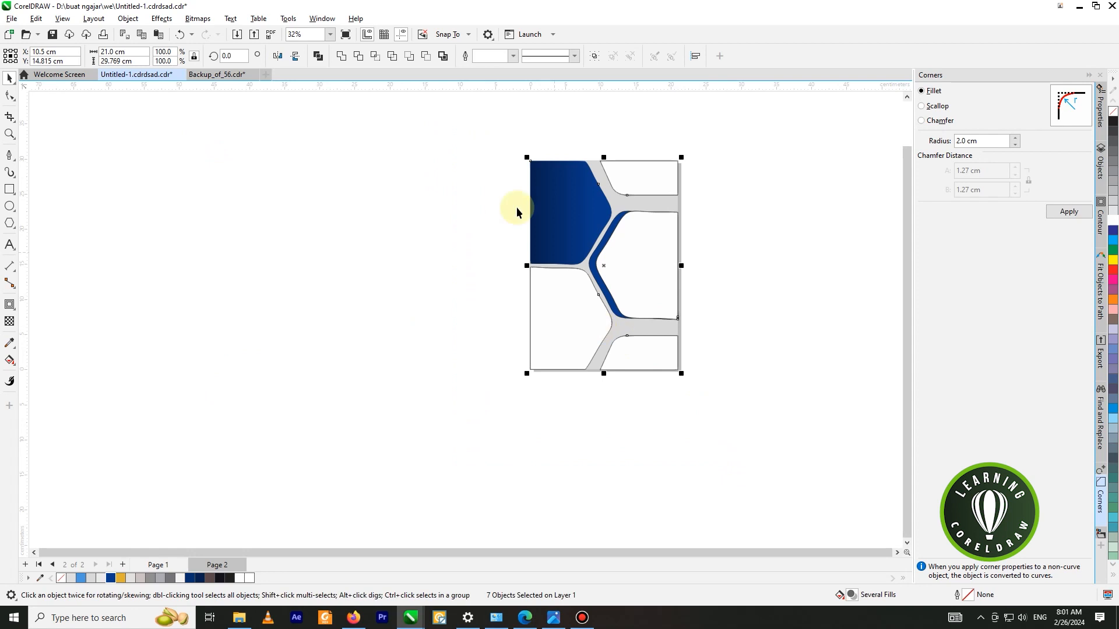
click(516, 57)
click(491, 68)
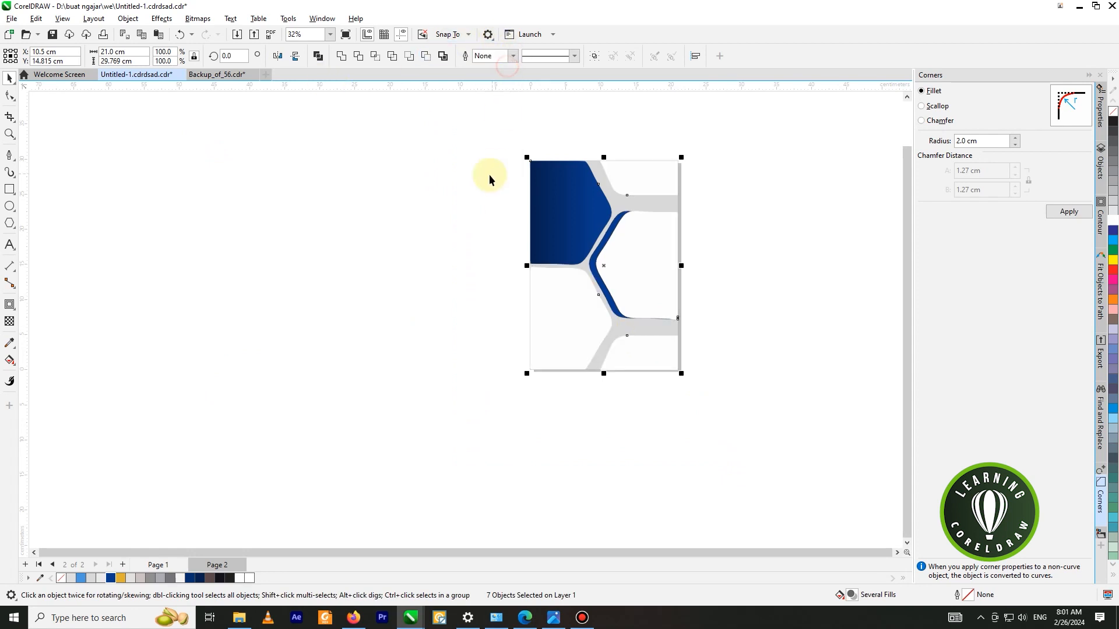
click(479, 180)
Add the two-line 24 pt artistic text "Business" and "Flyer 2024" on the blue gradient shape
scroll(635, 244, up, 1)
scroll(636, 244, up, 1)
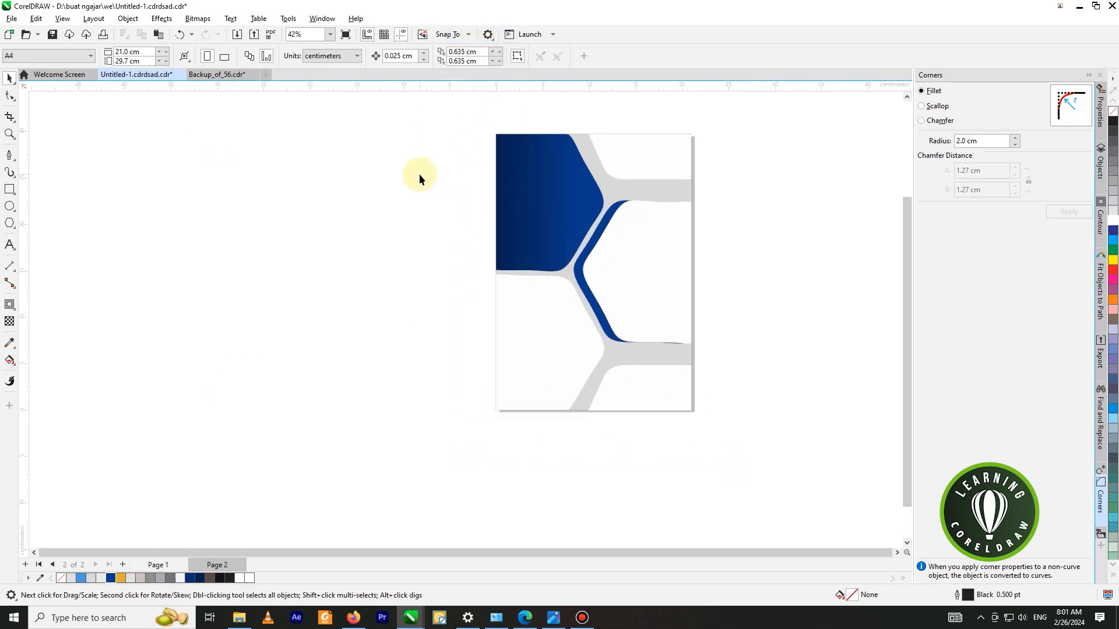
click(10, 247)
scroll(548, 182, up, 1)
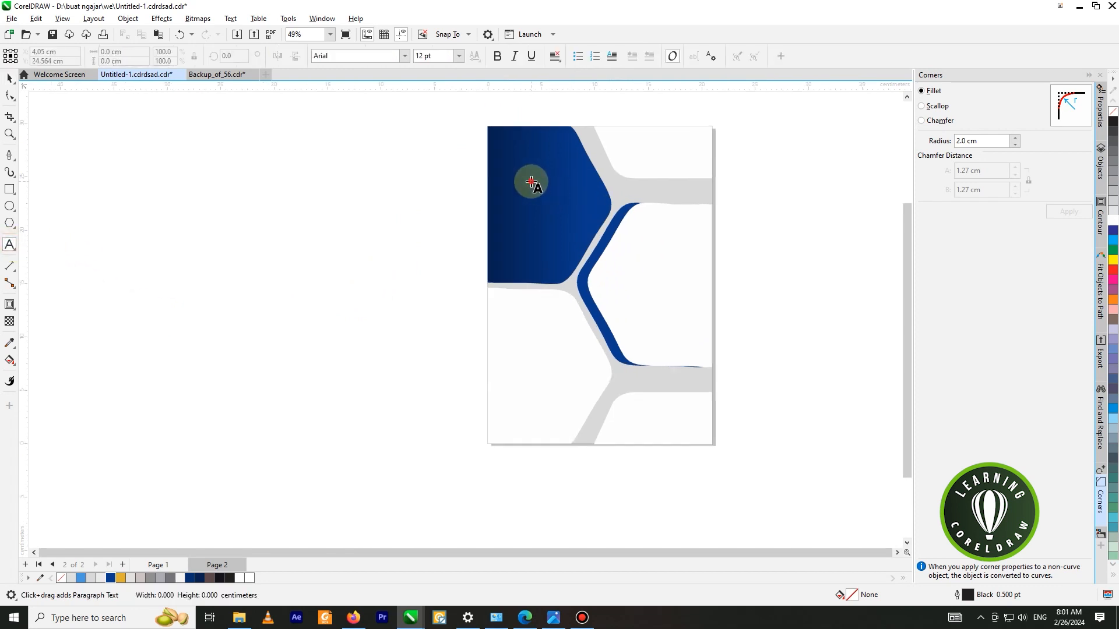
click(531, 182)
text(Bu)
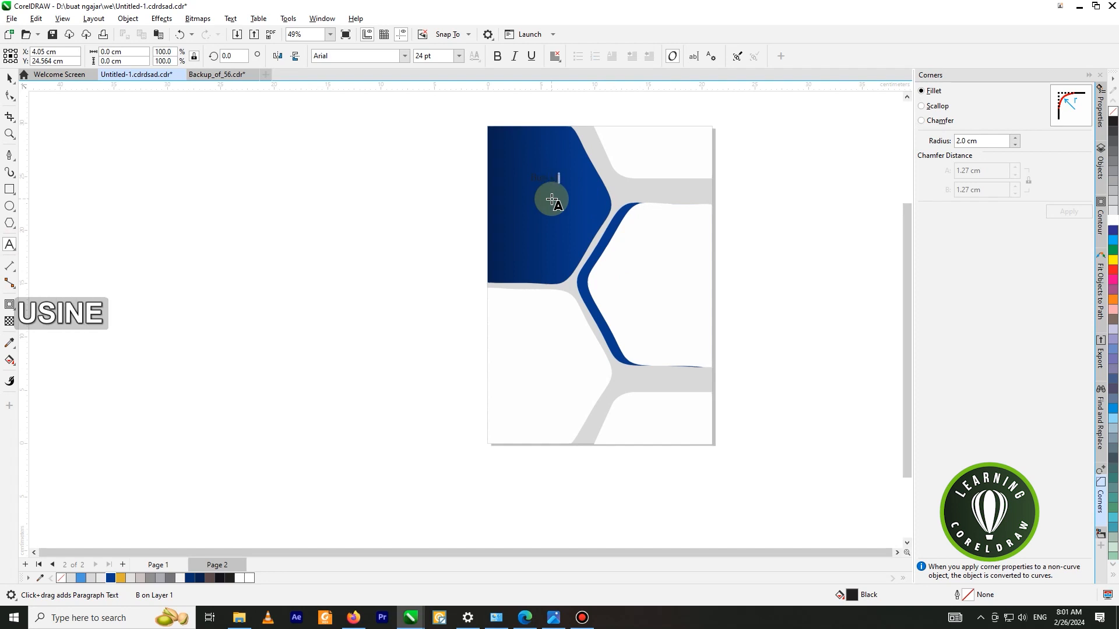
text(siness)
key(Return)
text(FLYER 2)
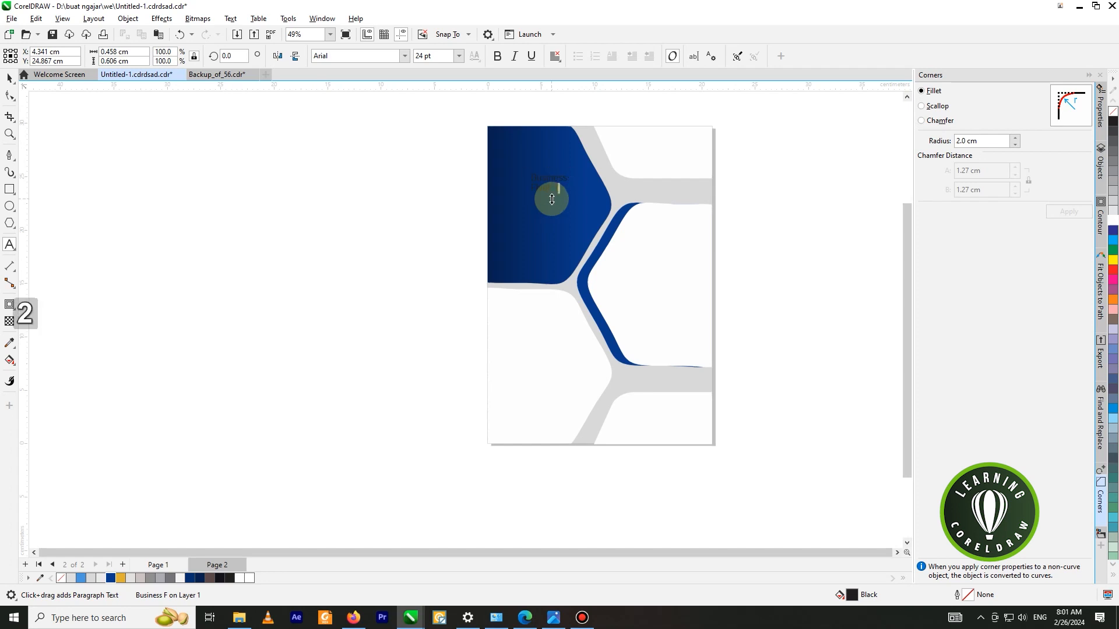
text(024)
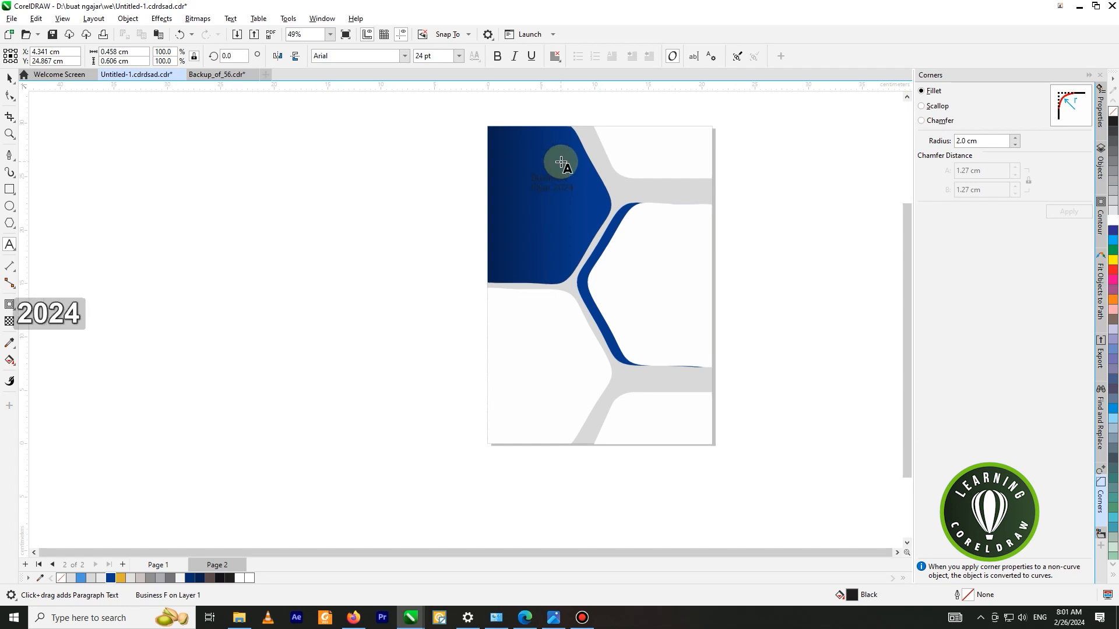
click(7, 78)
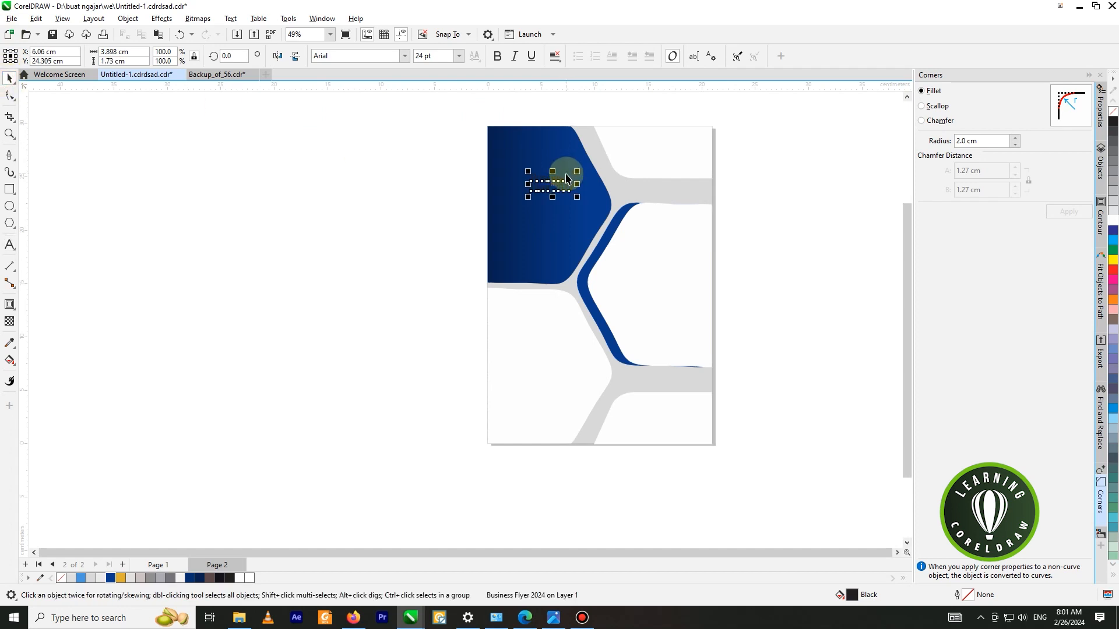
Enlarge the heading text to about 41.5 pt near the blue shape's upper part and set its font to Poppins
scroll(570, 175, up, 1)
drag(579, 173, 602, 158)
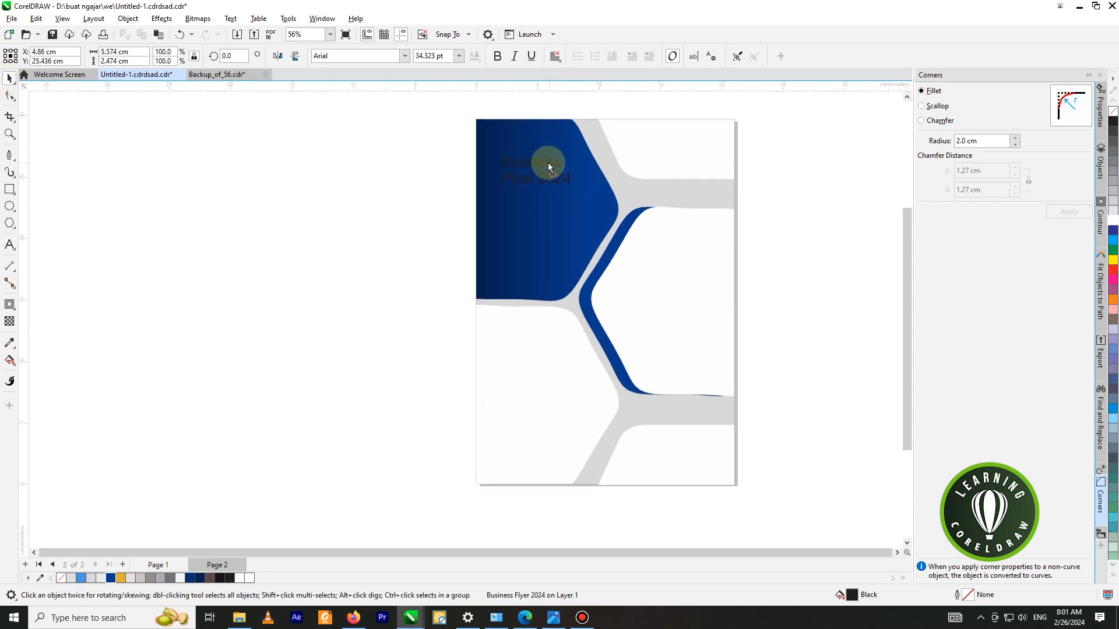
drag(564, 183, 587, 201)
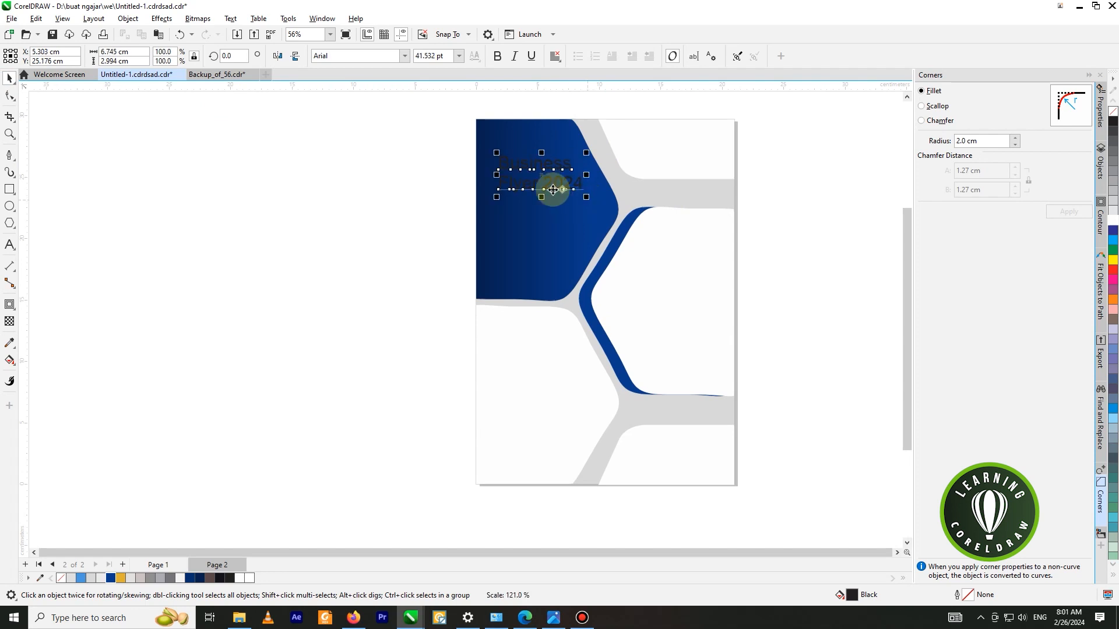
text(pop)
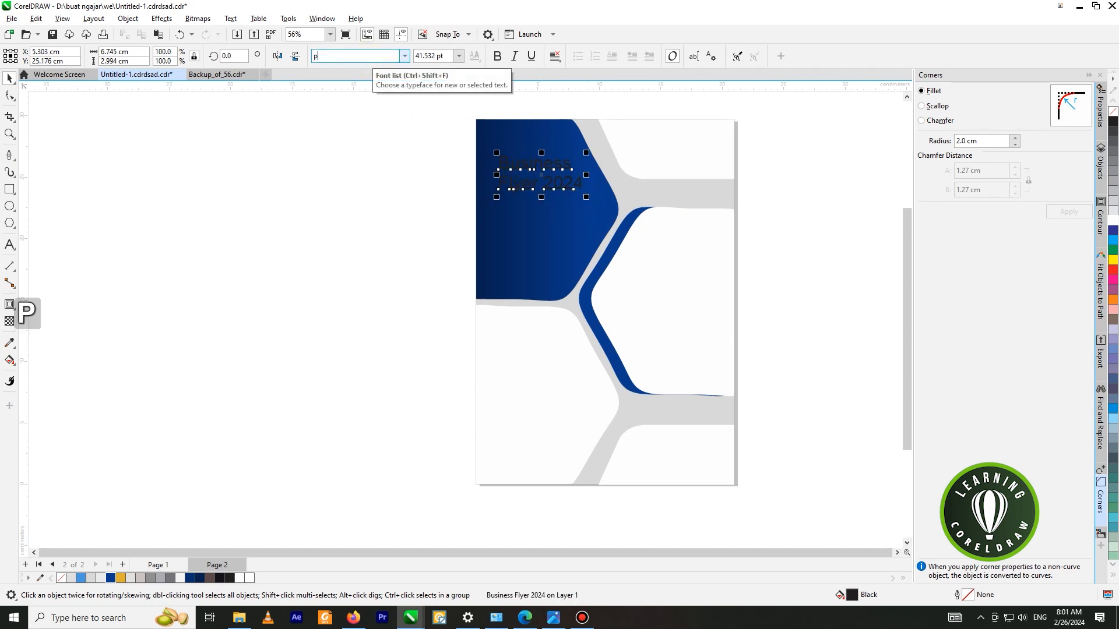
key(Return)
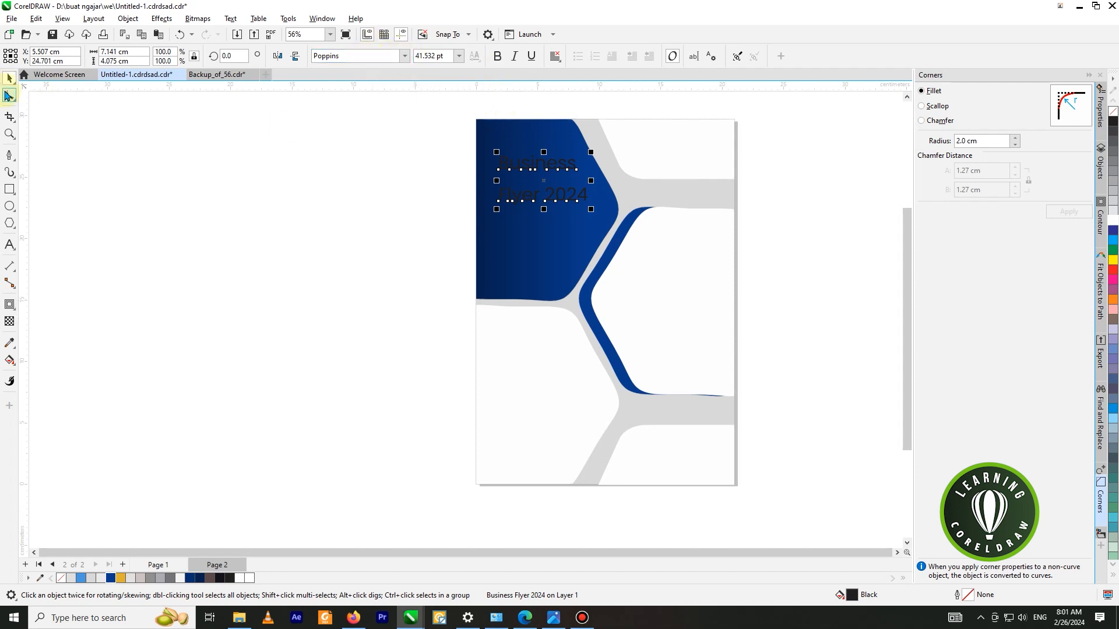
Tighten the line spacing between the heading's two lines and fill the text white
click(9, 96)
drag(496, 210, 496, 200)
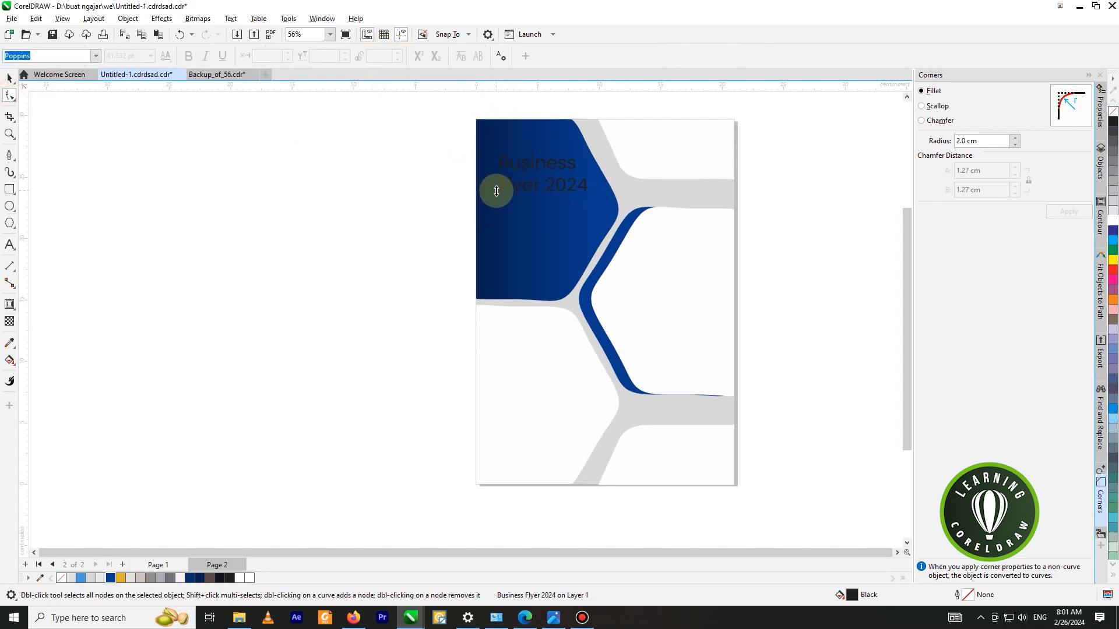
click(634, 216)
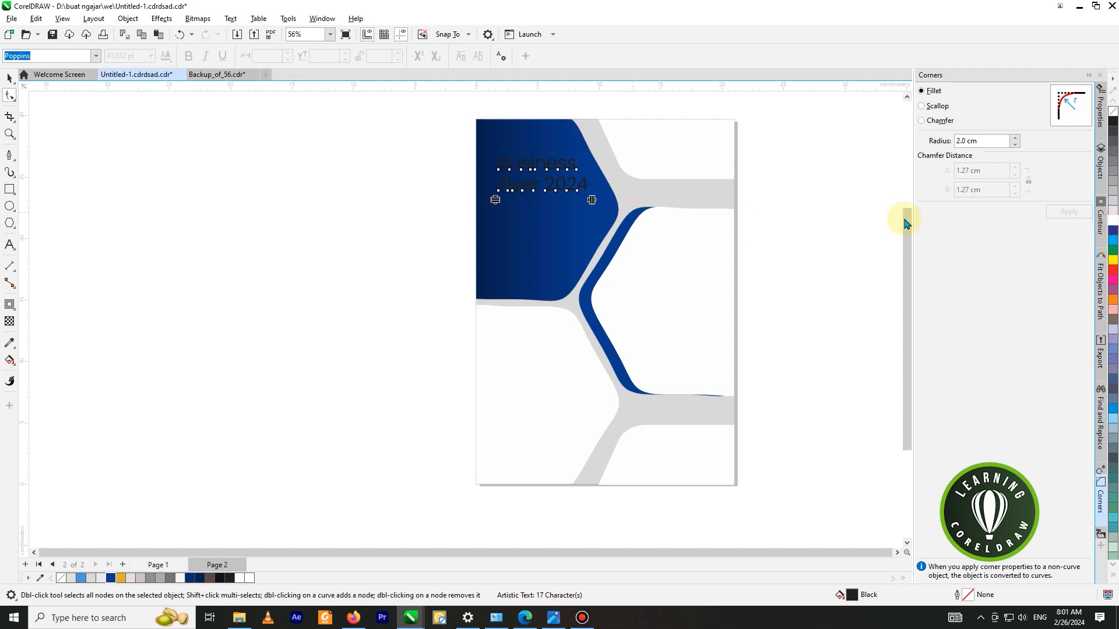
click(8, 78)
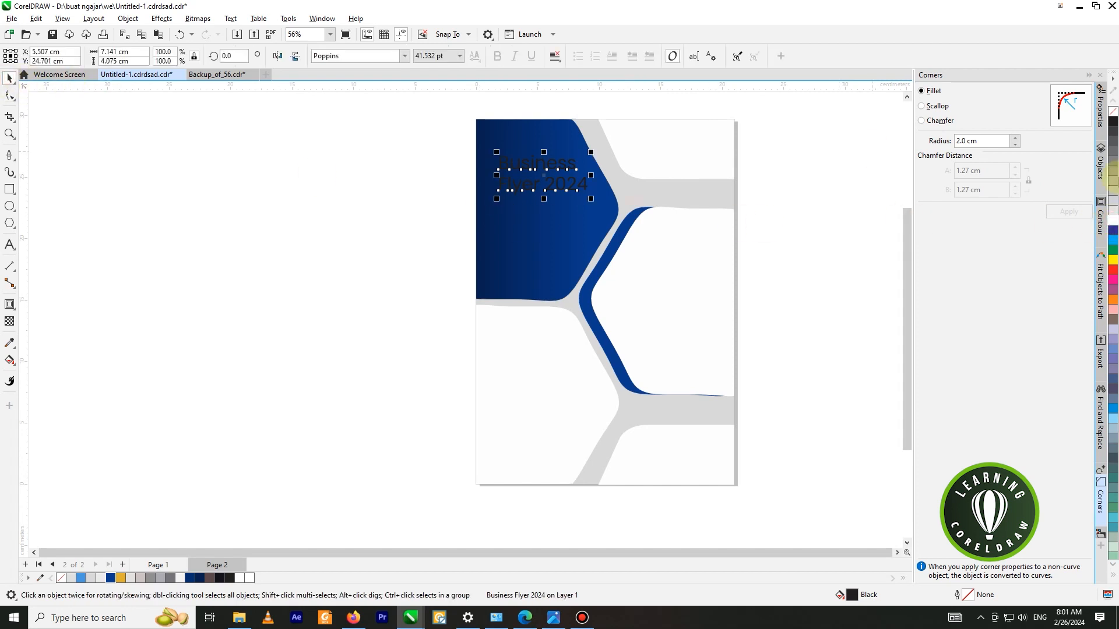
click(1113, 220)
Change the whole heading to uppercase and make it bold
click(517, 165)
scroll(517, 165, up, 1)
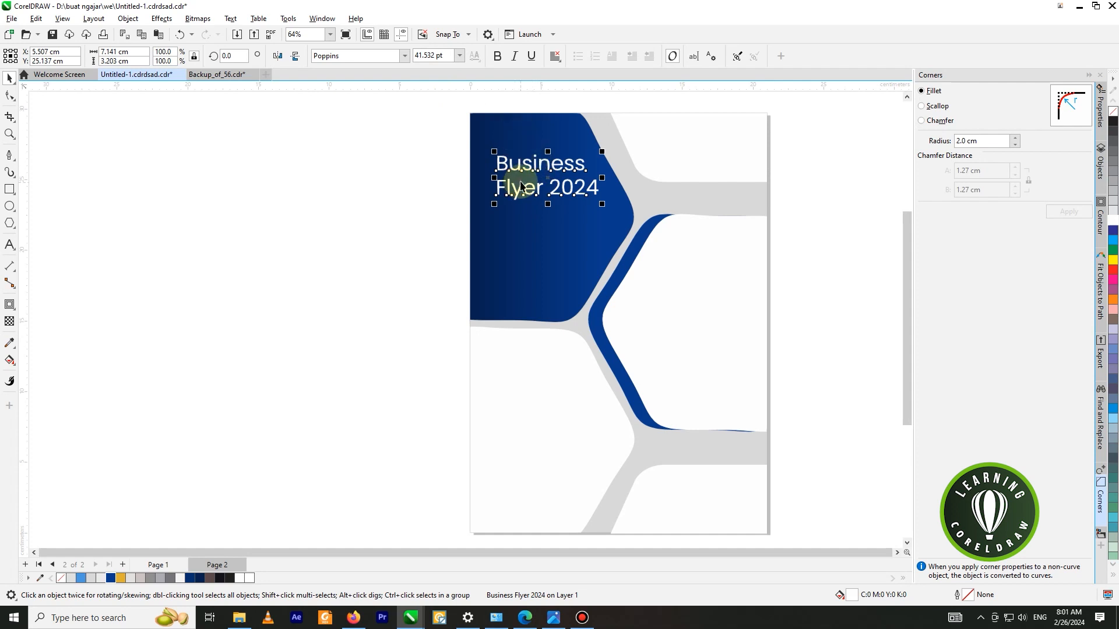
double_click(521, 163)
key(ctrl+a)
right_click(524, 175)
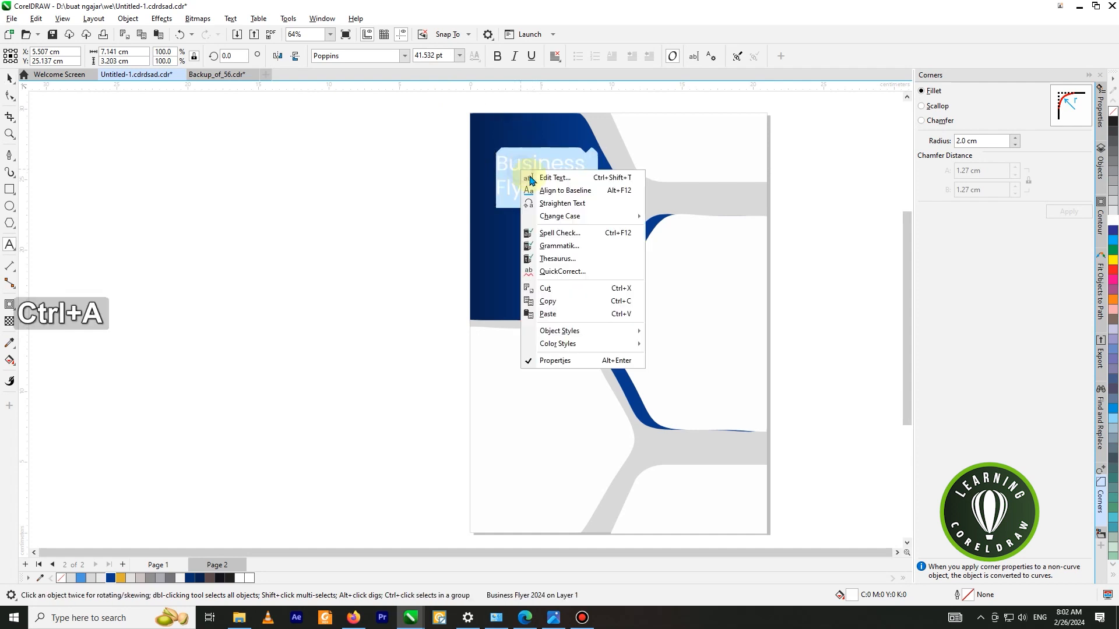
mouse_move(582, 217)
click(729, 245)
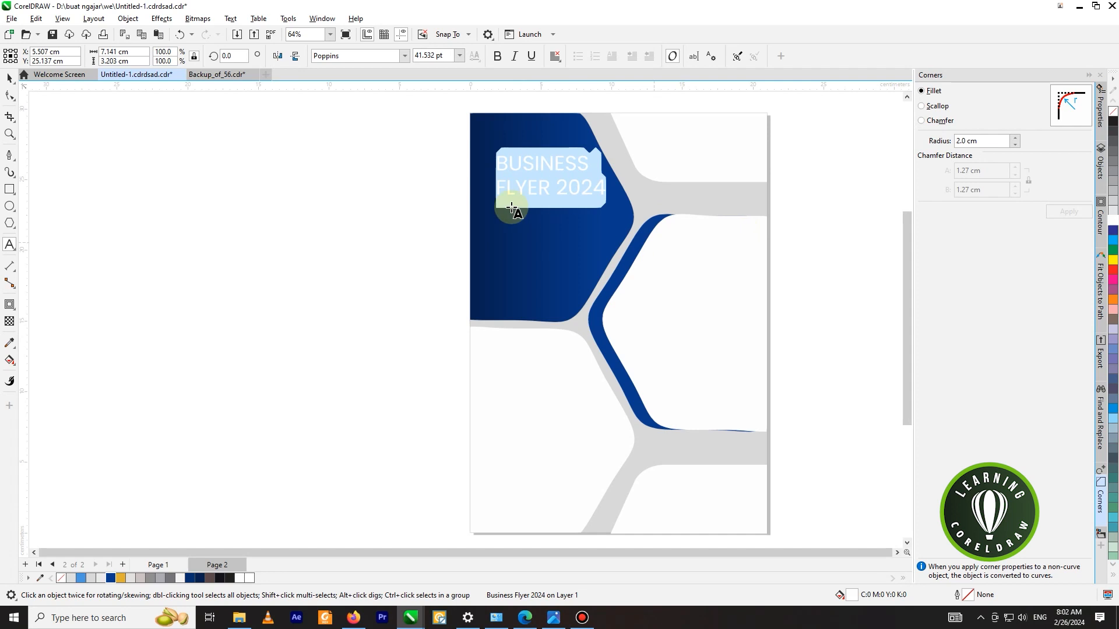
click(495, 55)
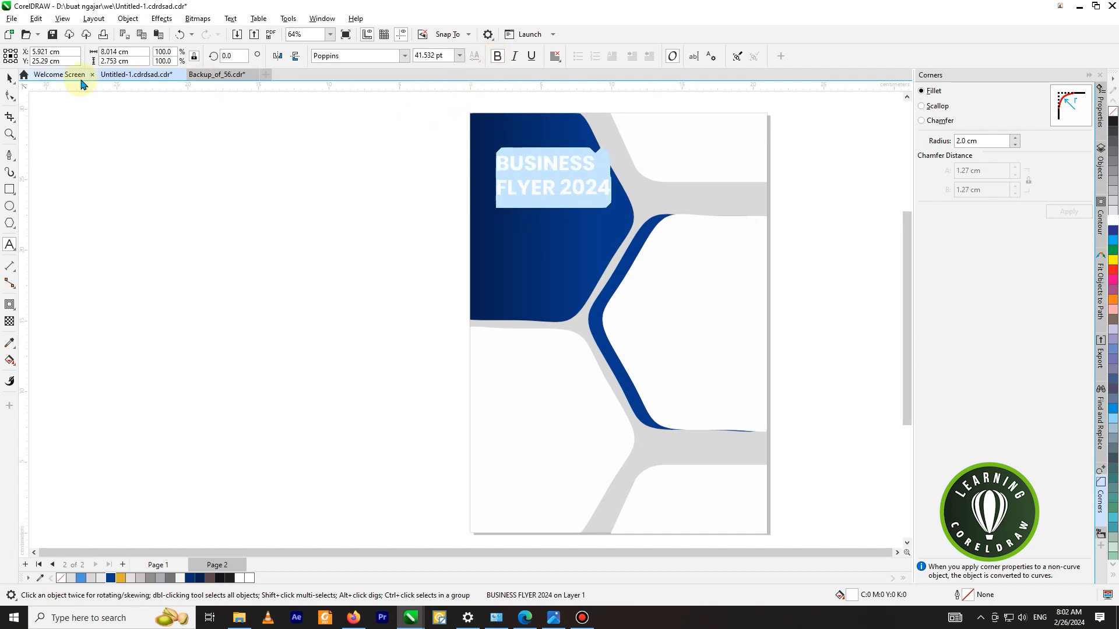
click(9, 77)
Shift the heading slightly left within the blue shape, to about X 5.4 cm, Y 25.4 cm
scroll(588, 151, up, 1)
drag(583, 165, 577, 167)
scroll(577, 162, down, 1)
click(439, 181)
Color the word "BUSINESS" in the heading golden yellow (#E2B133)
double_click(530, 167)
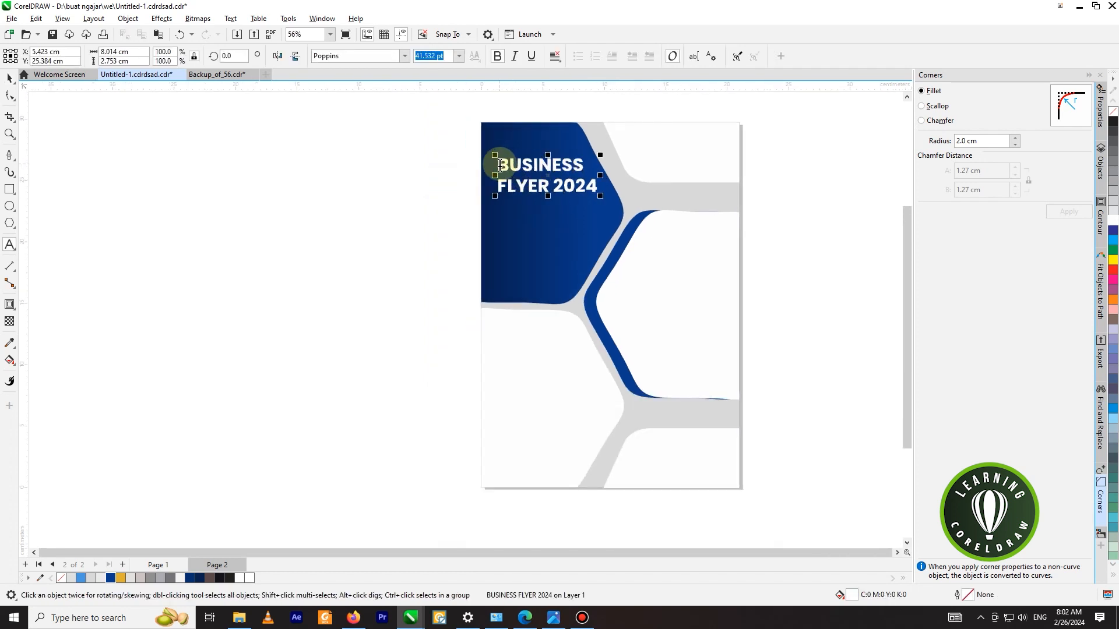
drag(492, 163, 624, 161)
click(123, 578)
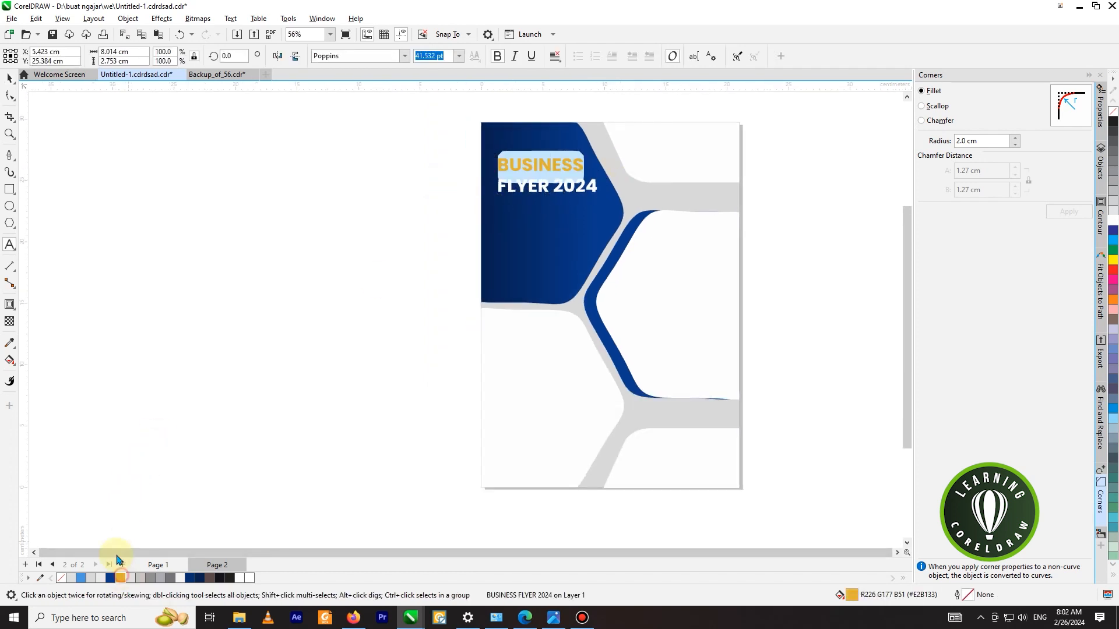
click(9, 78)
Duplicate the heading below itself in the blue shape and replace the copy's text with "YOUR", "DIGITAL", "BUSINESS" on three lines
scroll(632, 150, down, 1)
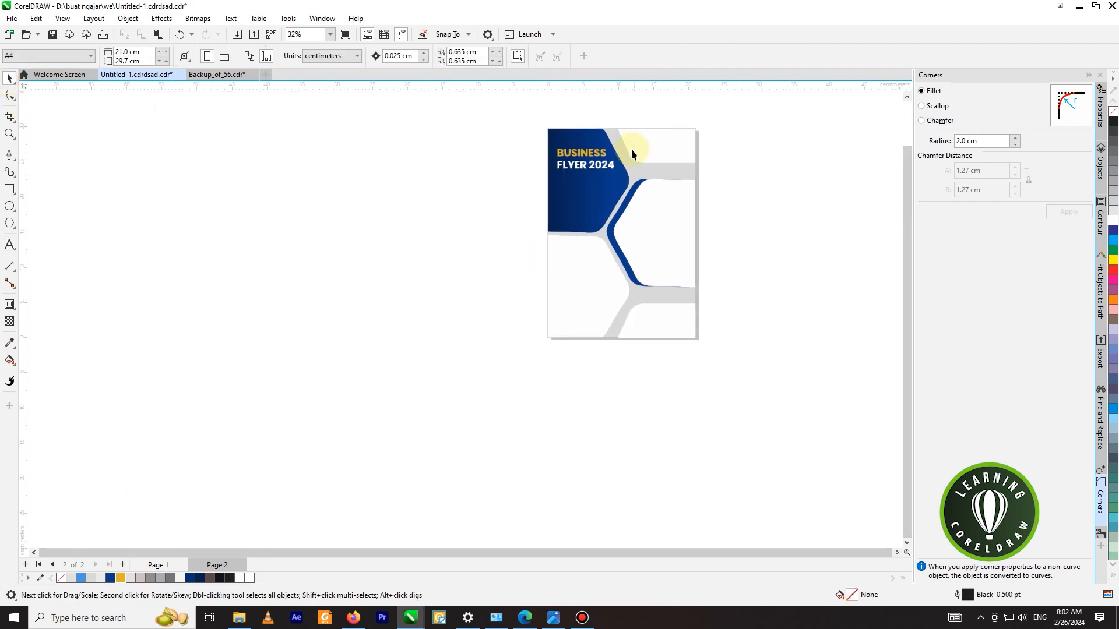
drag(594, 169, 595, 203)
double_click(593, 213)
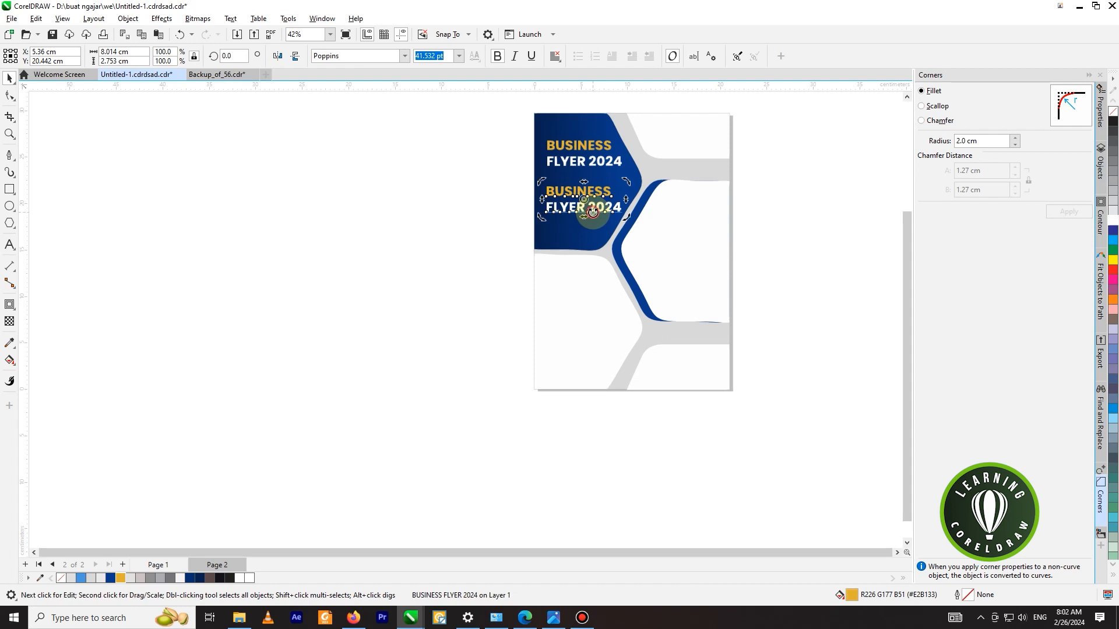
key(ctrl+a)
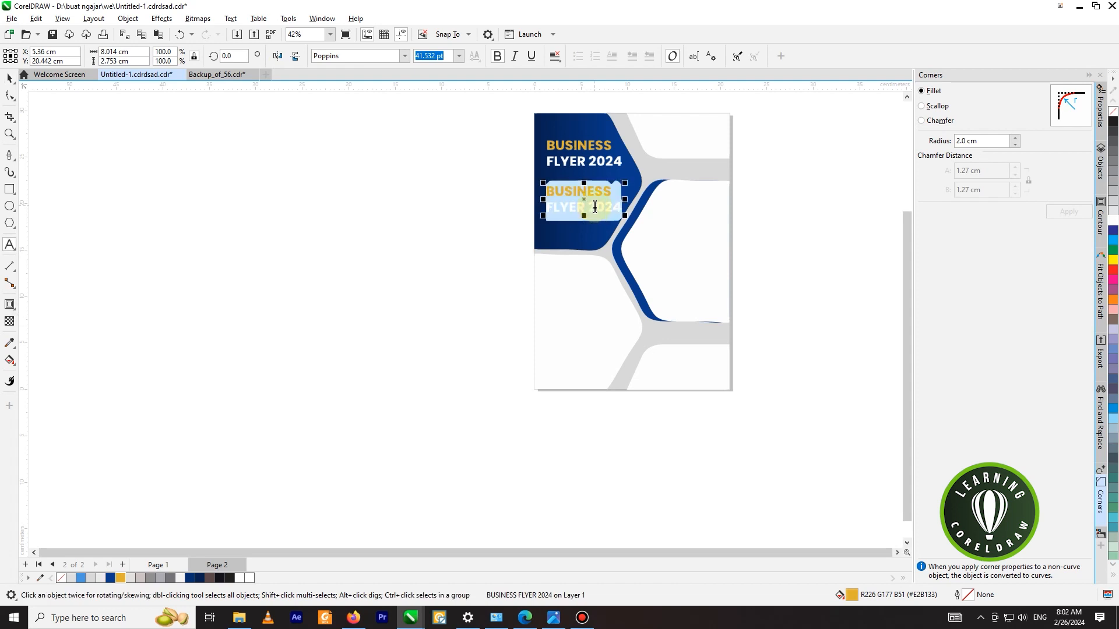
key(Caps_Lock)
text(YOUR)
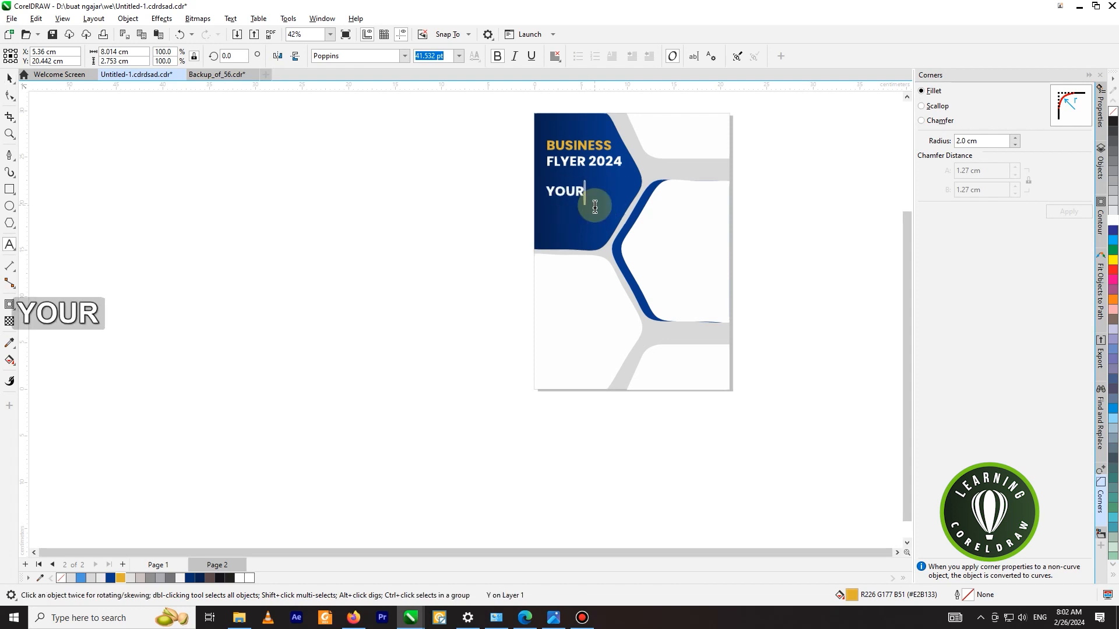
key(Return)
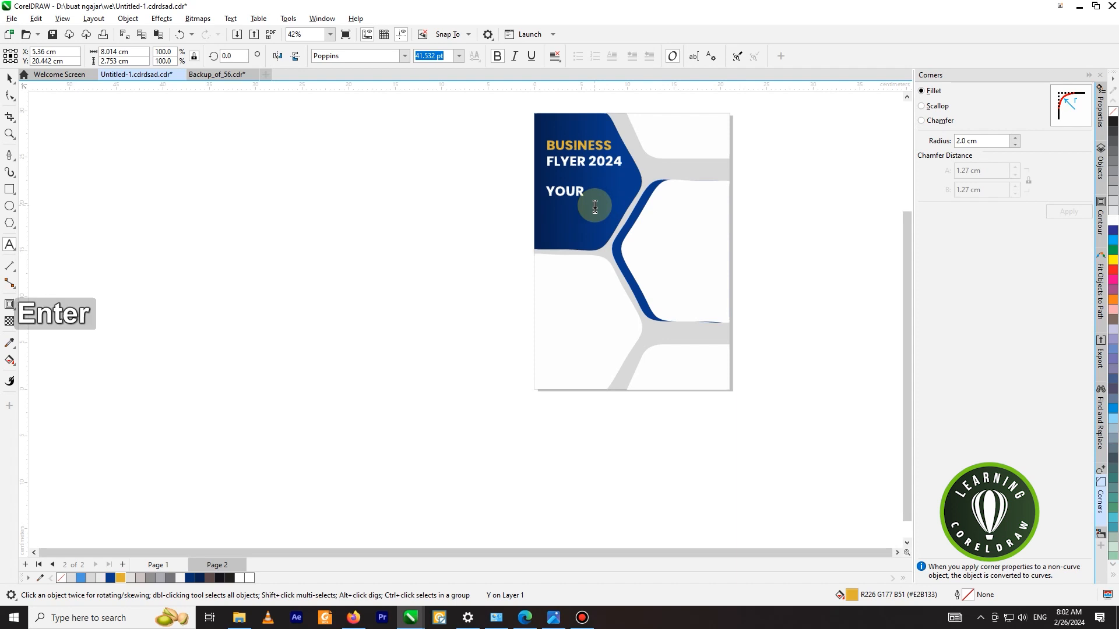
text(DIGITAL)
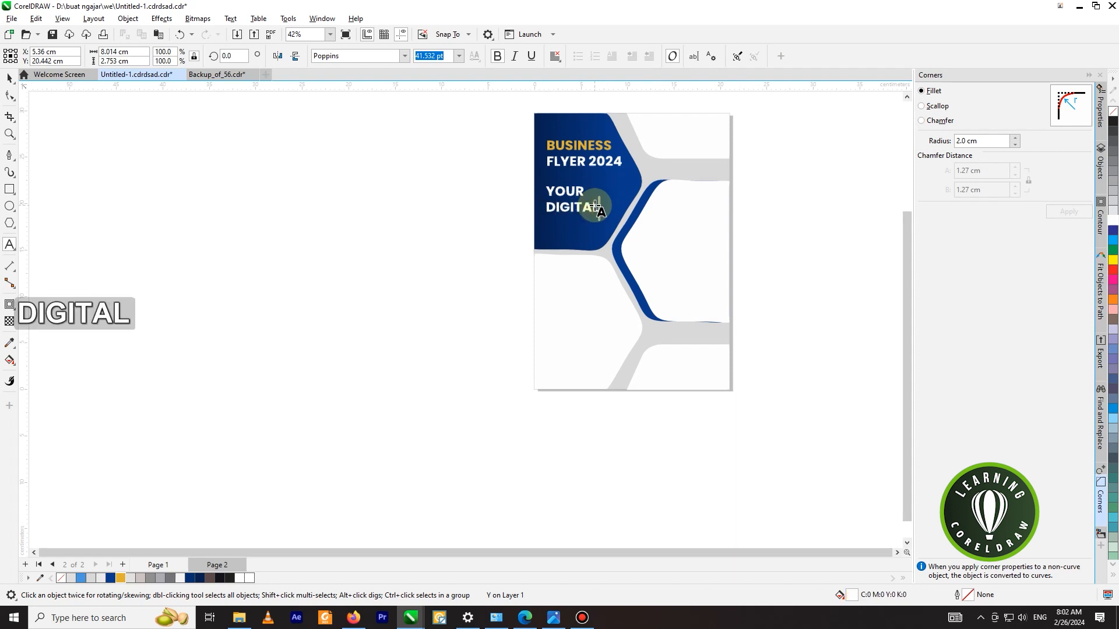
key(Return)
text(BUSI)
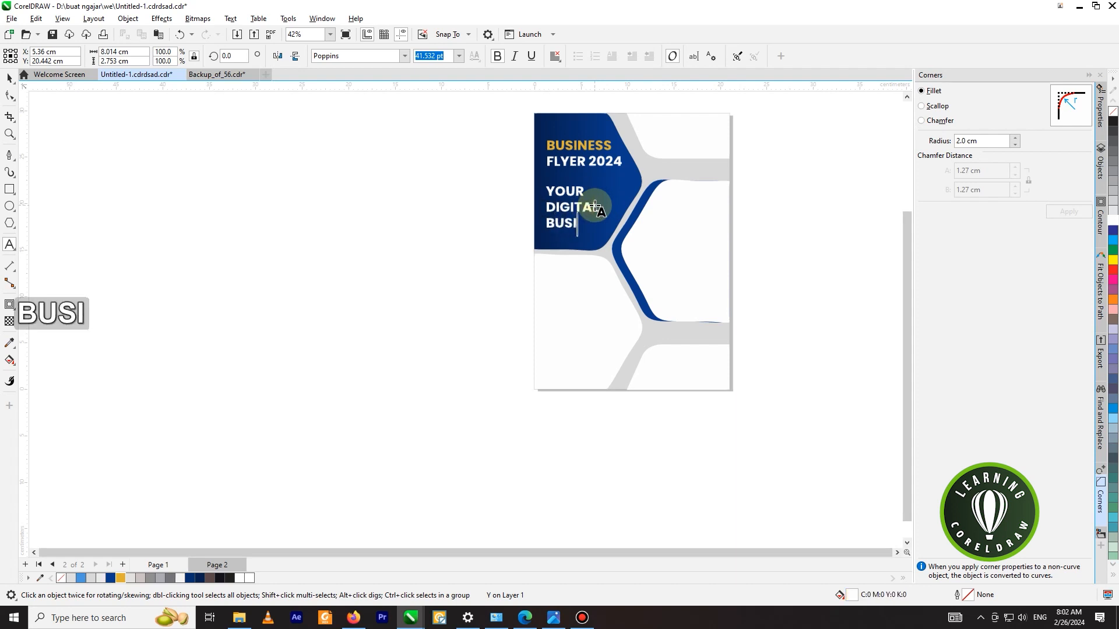
text(NES)
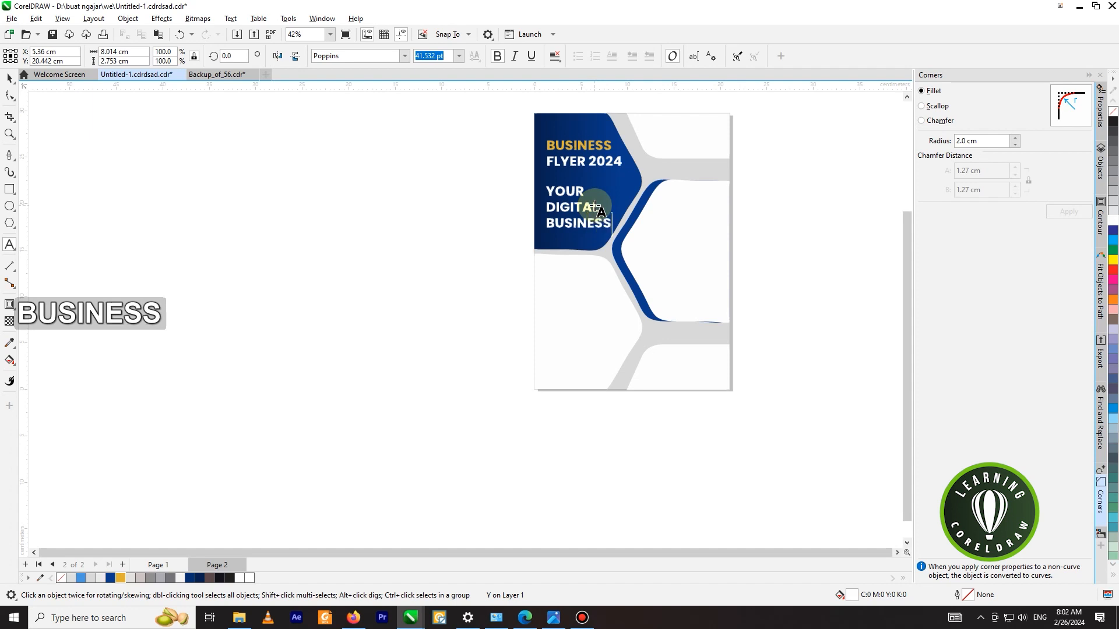
text(S)
Tighten the line spacing of the three-line "YOUR DIGITAL BUSINESS" text
click(12, 96)
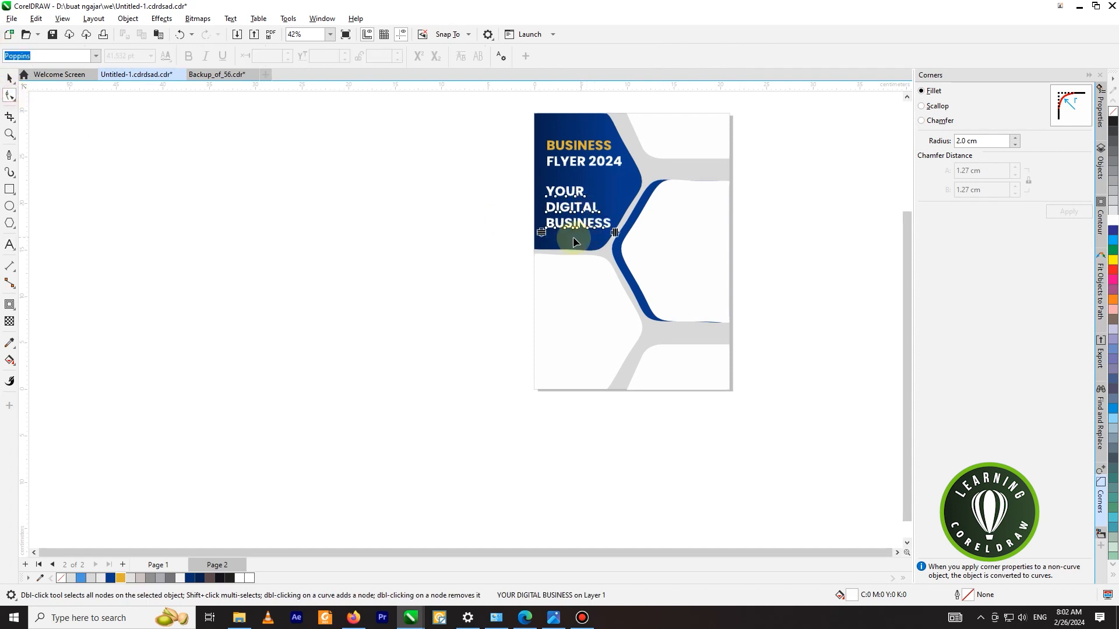
scroll(526, 235, up, 1)
drag(549, 232, 549, 221)
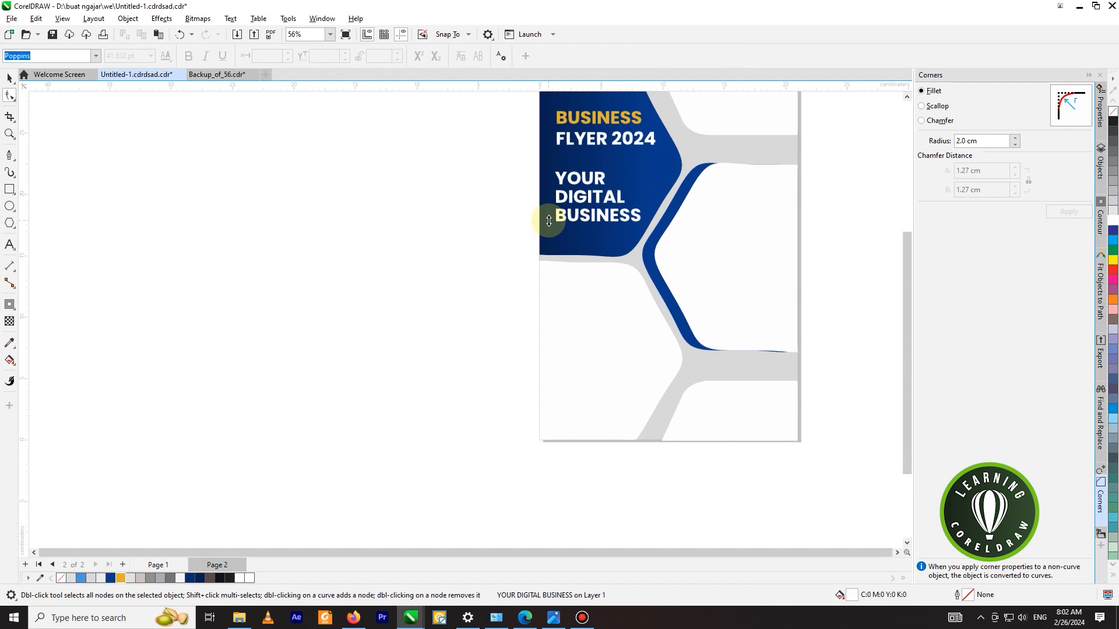
click(7, 81)
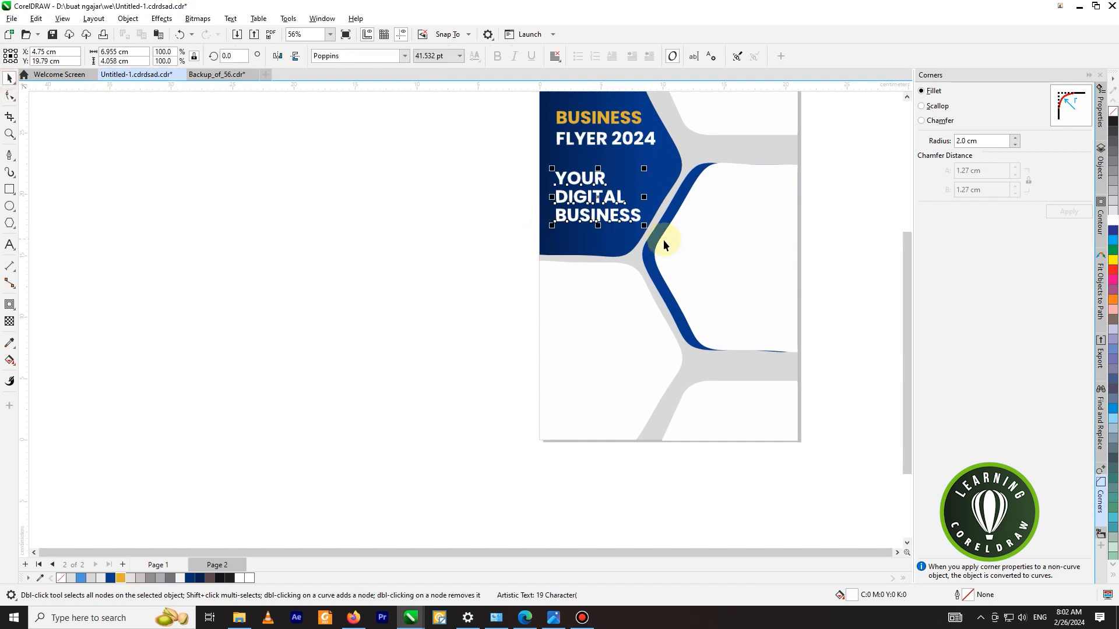
Color the word "DIGITAL" in the three-line text golden yellow, matching the heading's "BUSINESS"
scroll(664, 237, up, 1)
click(632, 216)
click(629, 215)
double_click(577, 196)
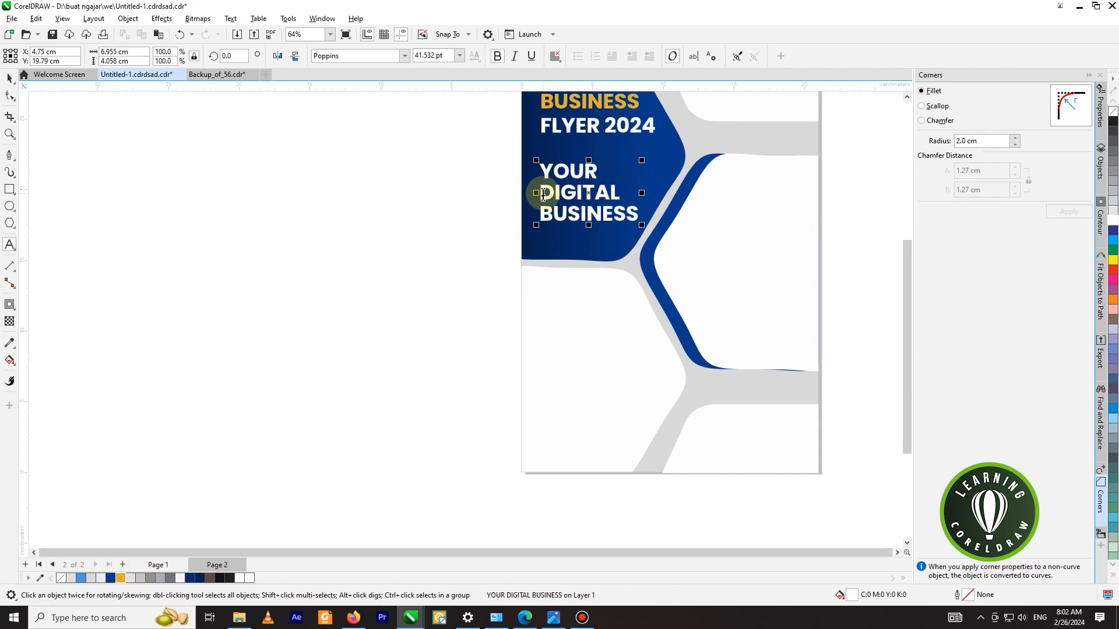
drag(543, 195, 624, 191)
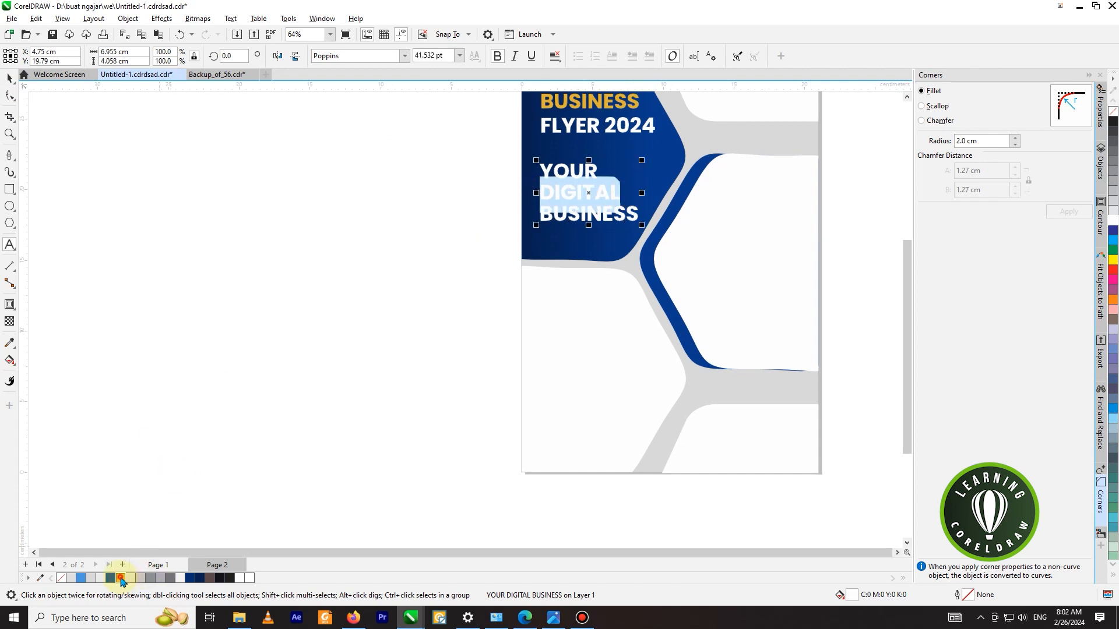
click(121, 579)
click(9, 78)
click(199, 137)
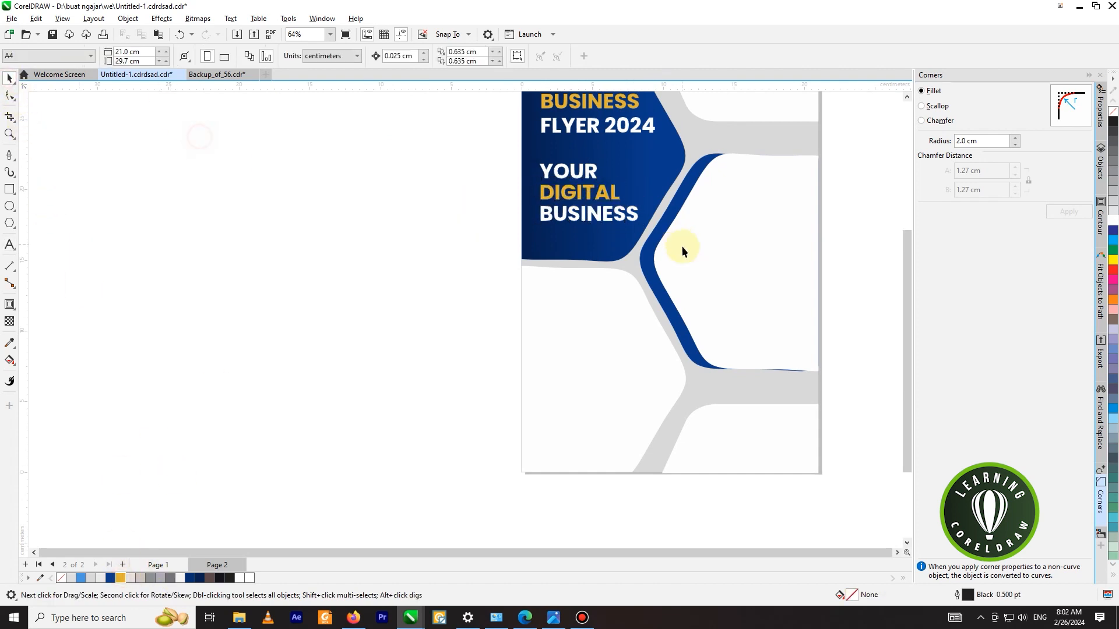
Paste the small white Lorem Ipsum paragraph and place it directly below the three-line text, at about X 4.1 cm, Y 16.7 cm
scroll(623, 315, down, 3)
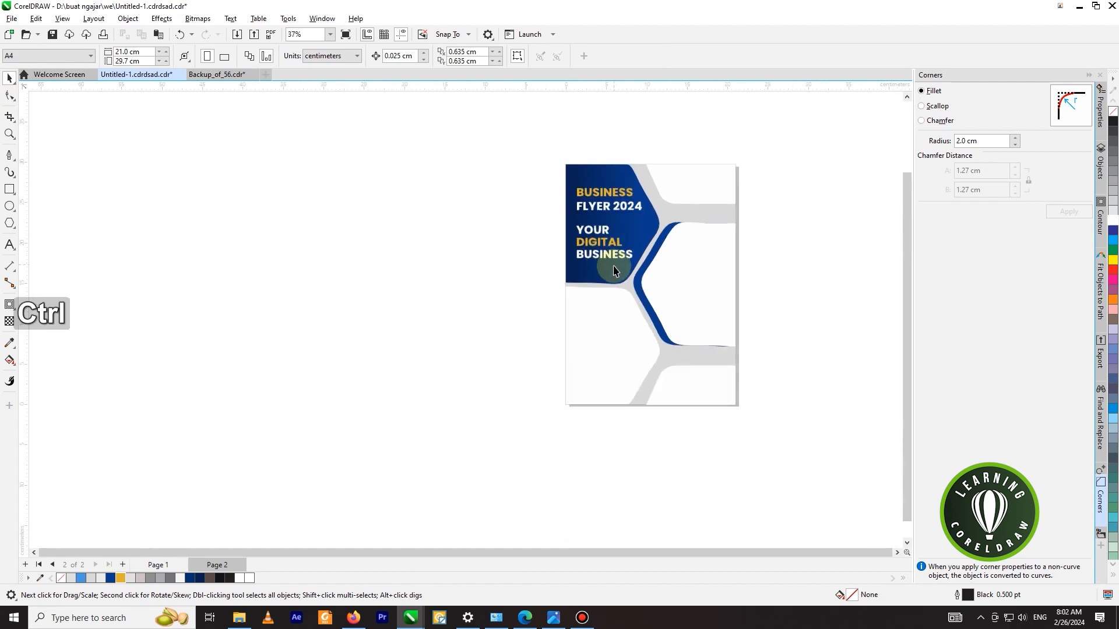
key(ctrl+v)
scroll(601, 248, up, 2)
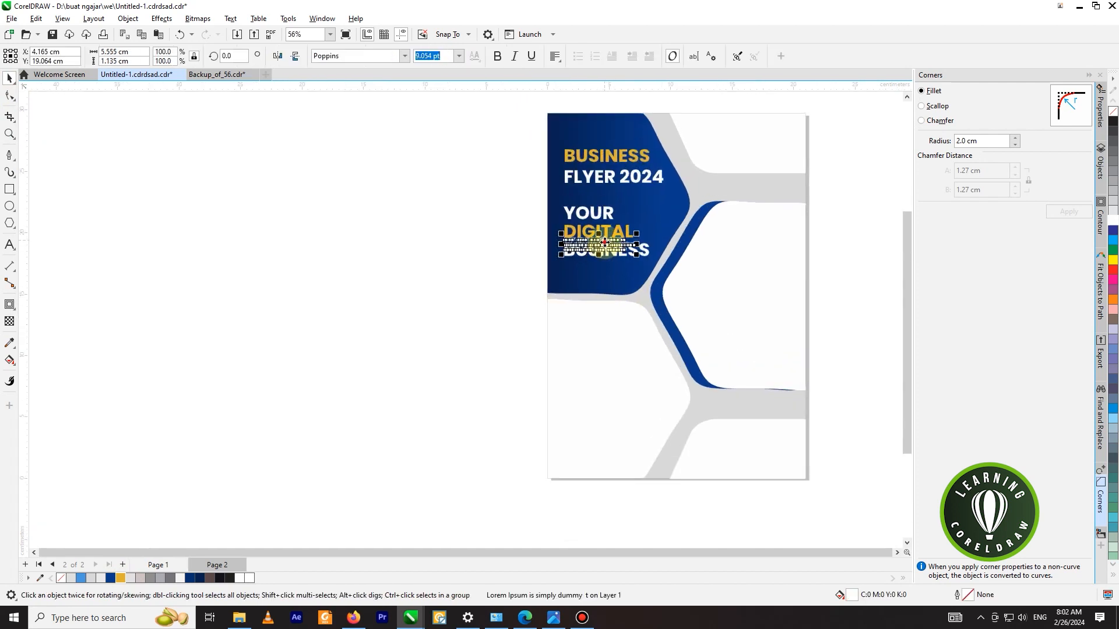
double_click(604, 269)
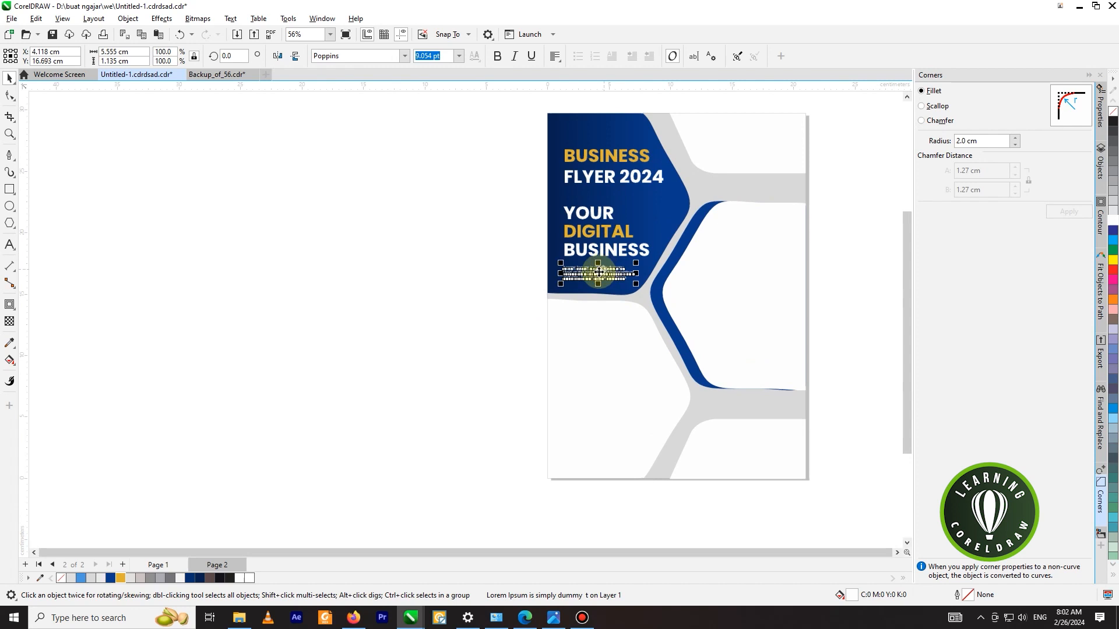
Remove the extra space starting the paragraph's second line and lower the paragraph slightly beneath "BUSINESS"
scroll(574, 274, up, 6)
click(532, 264)
key(Delete)
click(10, 78)
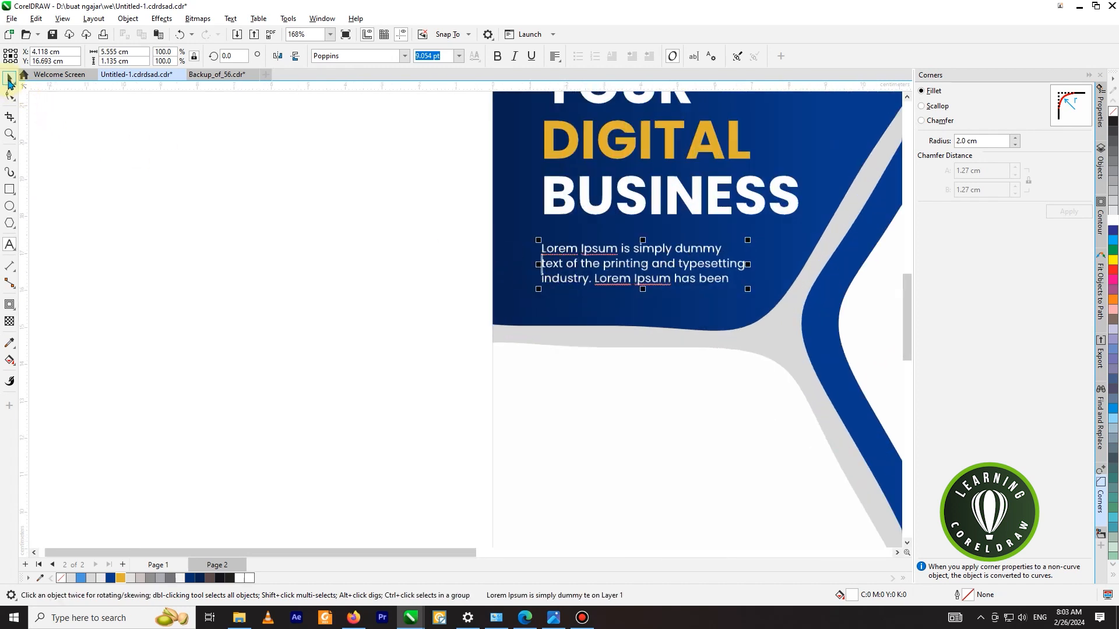
scroll(637, 308, down, 2)
drag(656, 271, 657, 271)
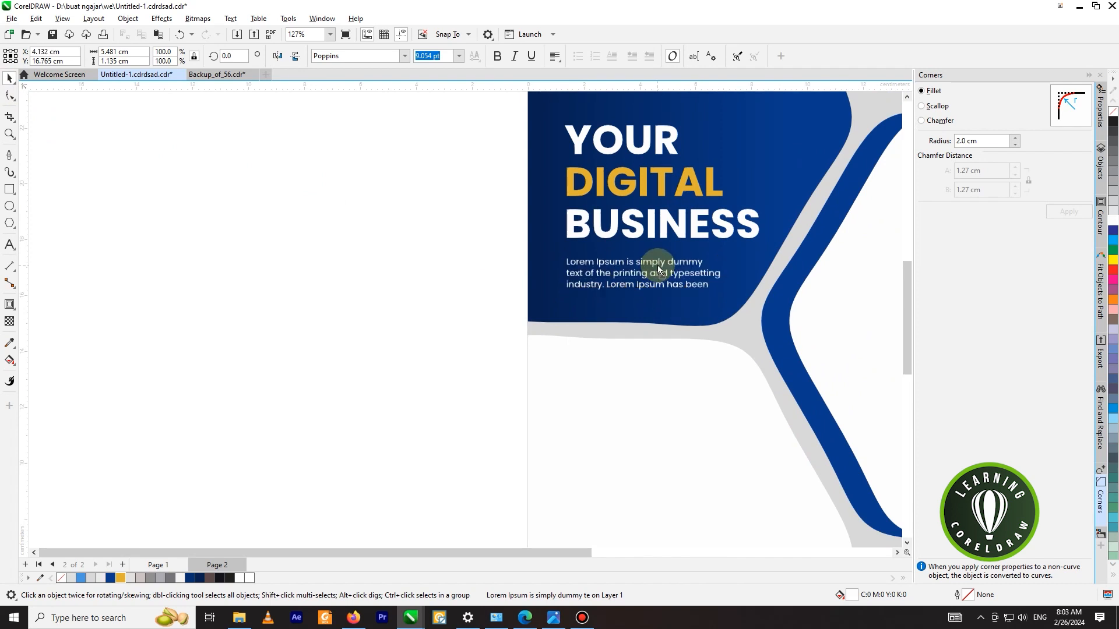
Draw a horizontal line about 3.6 cm long between "BUSINESS" and the paragraph, and give it a white outline
click(9, 154)
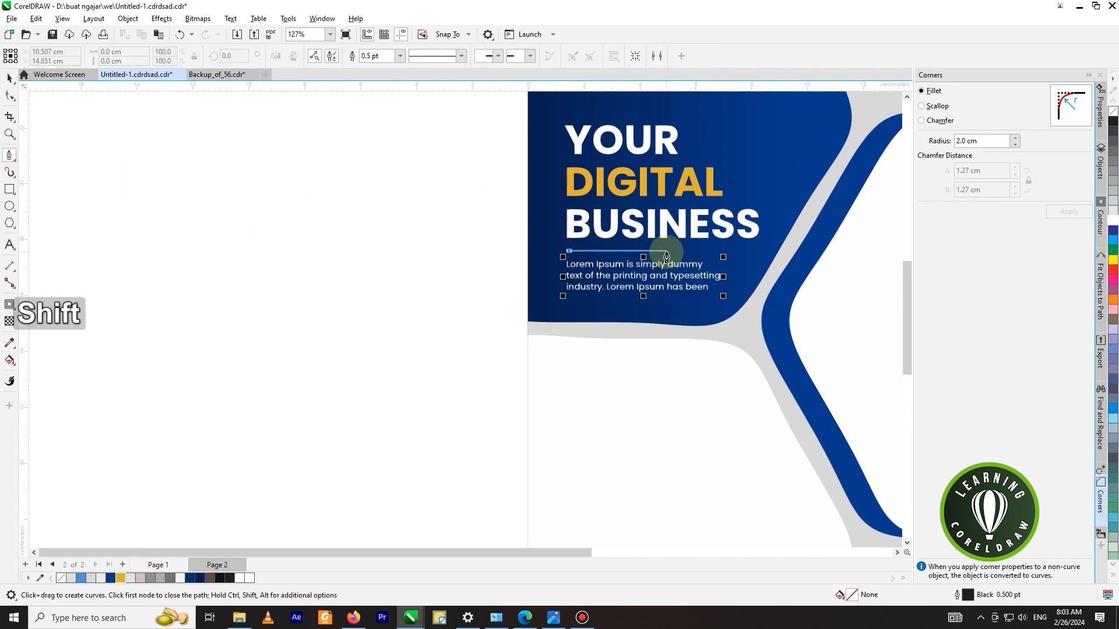
click(668, 257)
key(Escape)
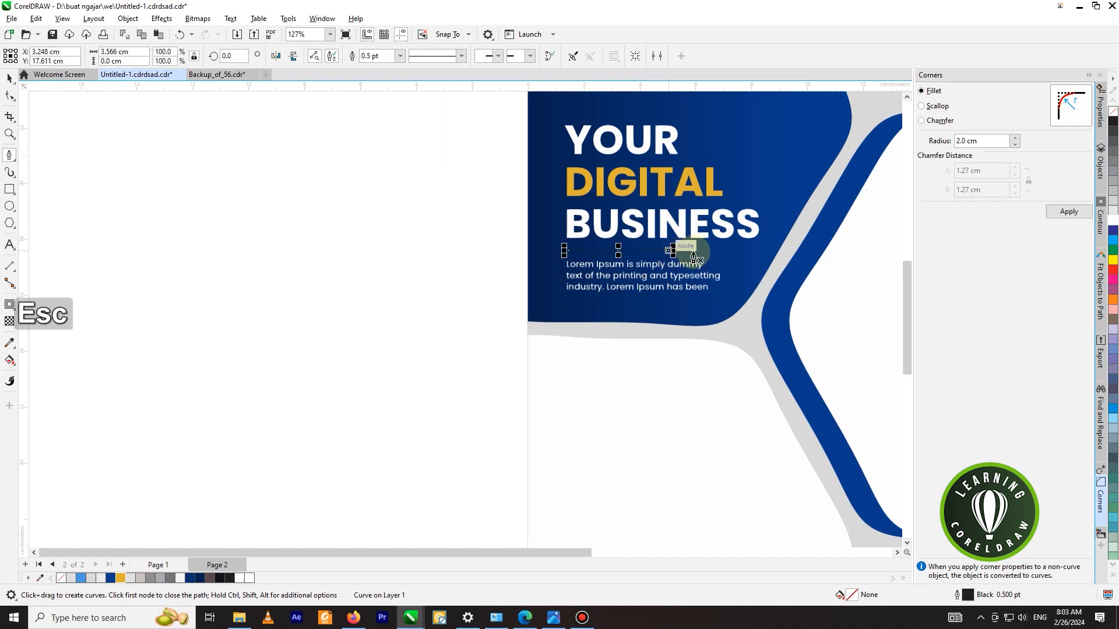
right_click(1113, 220)
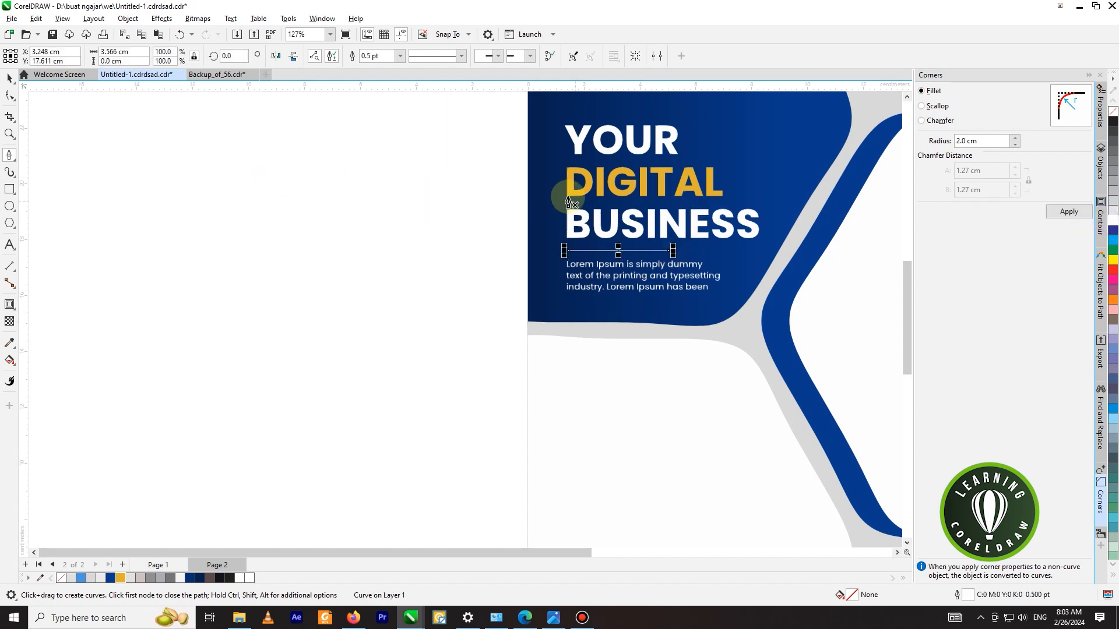
Set the divider line's outline width to 0.75 pt
click(10, 80)
click(358, 57)
click(364, 56)
click(350, 99)
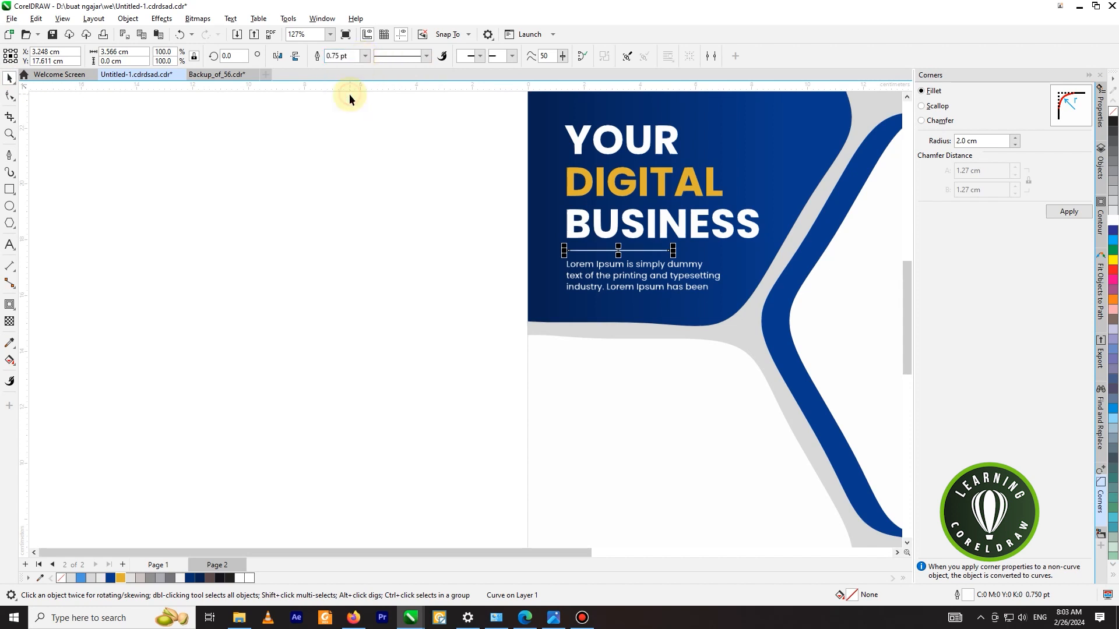
click(490, 348)
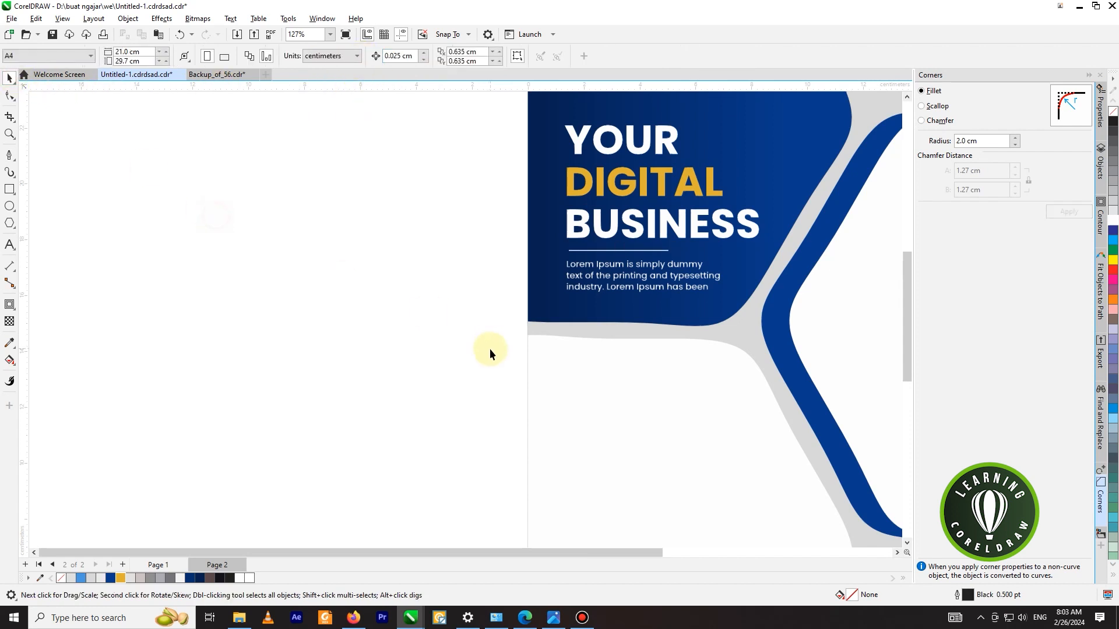
Nudge the heading, three-line text, divider line and paragraph together slightly upward within the blue shape
scroll(494, 323, down, 4)
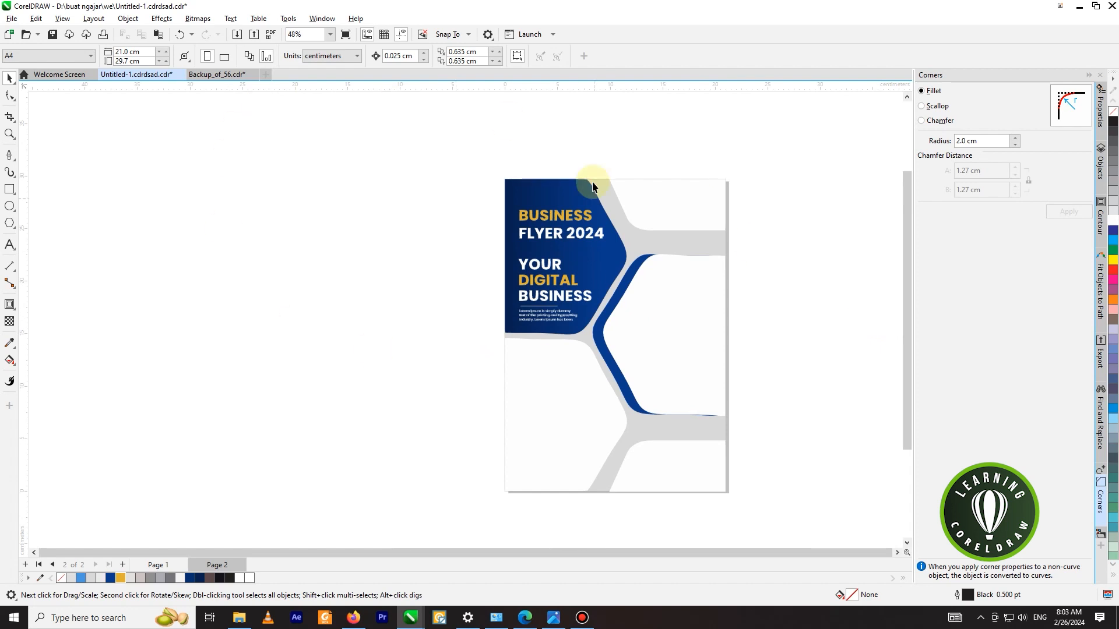
scroll(610, 155, down, 1)
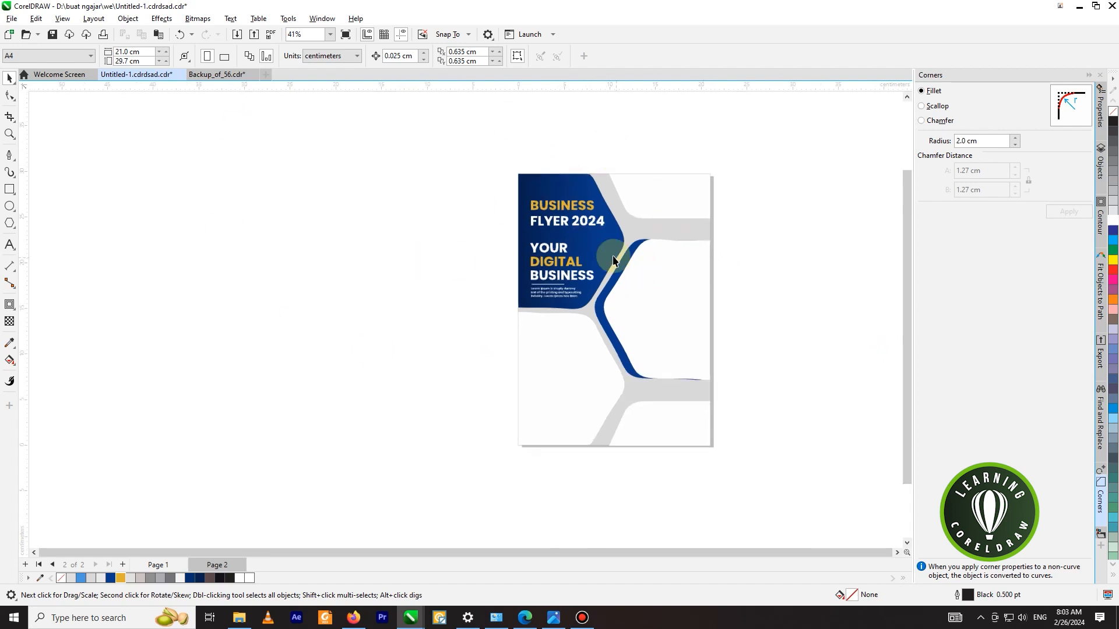
scroll(613, 260, up, 1)
drag(439, 176, 625, 313)
key(Up)
key(Up)
key(Up)
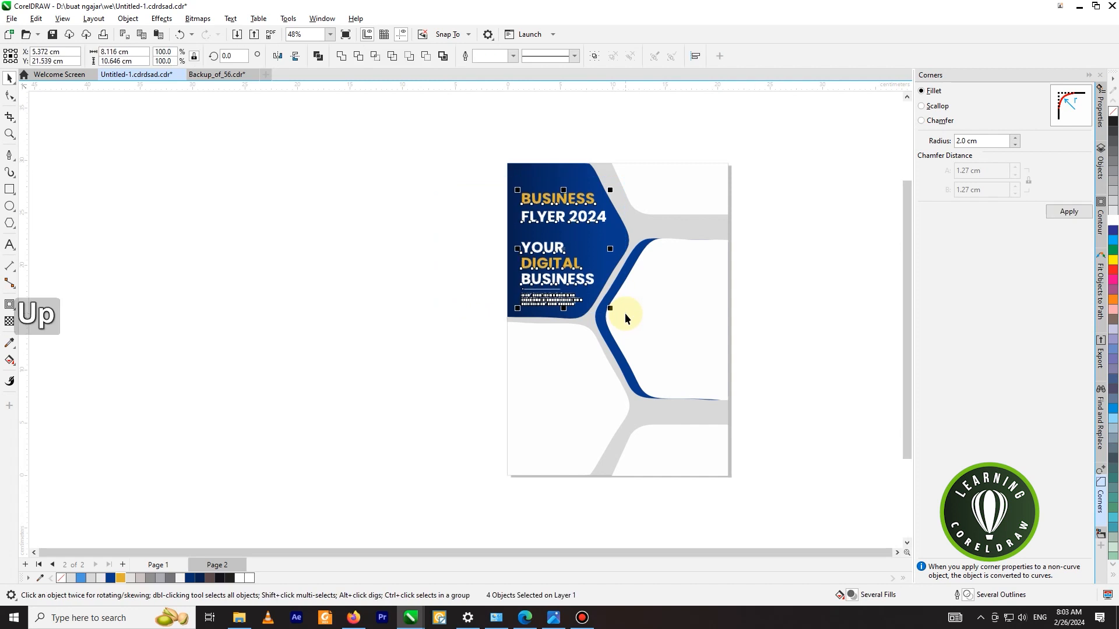
click(390, 265)
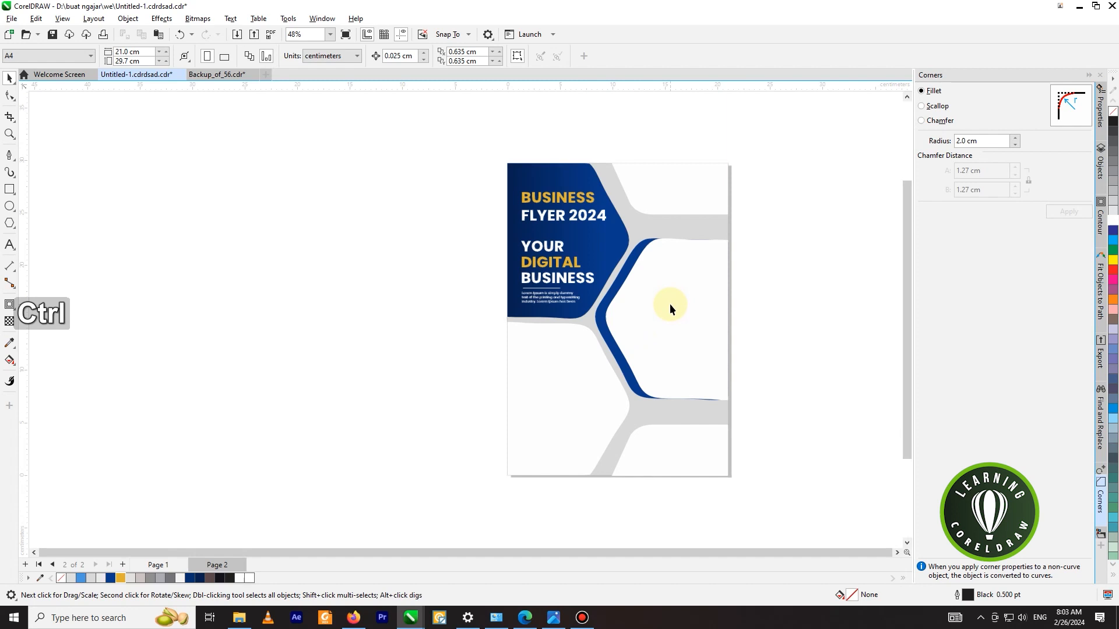
Paste the office photo of the woman and PowerClip it inside the white hexagon with the blue edge
key(ctrl+v)
drag(664, 292, 207, 280)
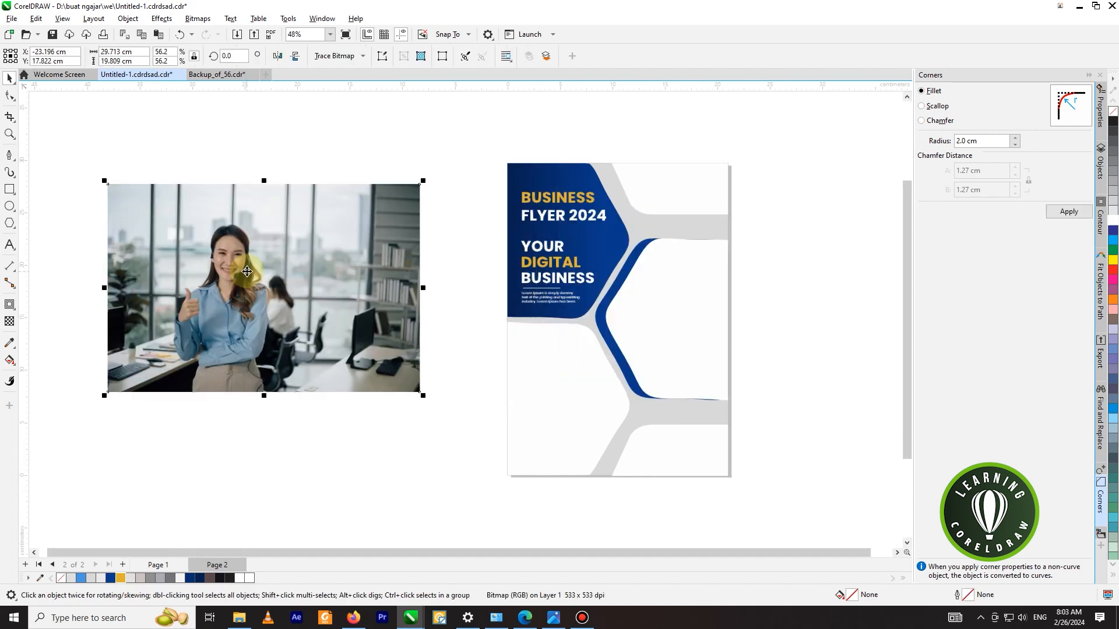
right_click(247, 277)
click(310, 429)
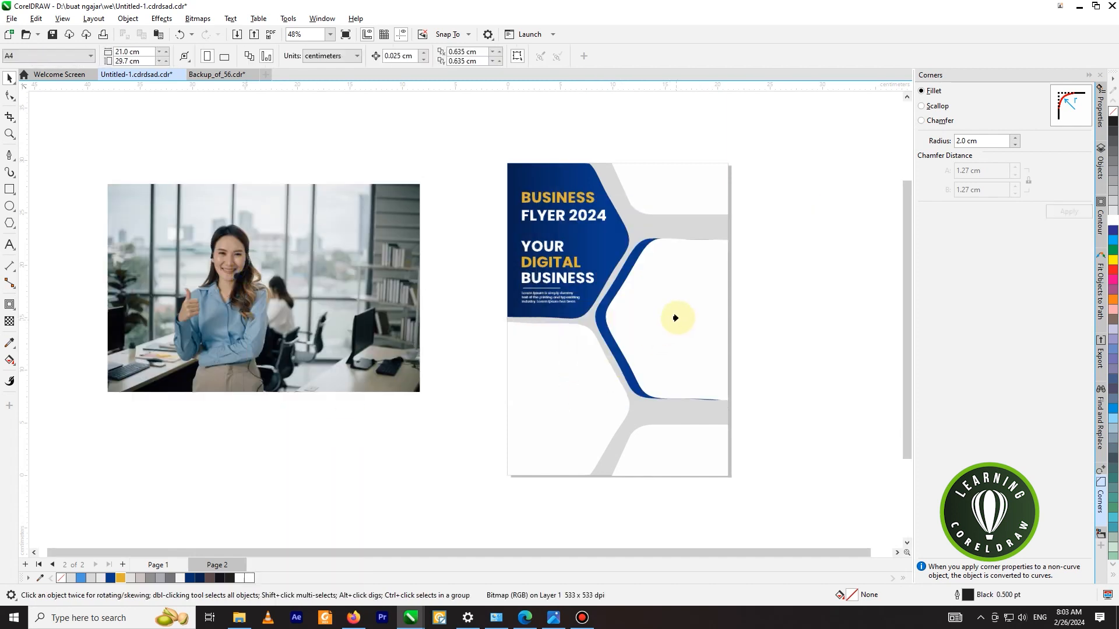
click(674, 317)
Edit the hexagon's PowerClip contents, scale the office photo to 46.9%, centre the woman in the frame, and finish editing
right_click(685, 294)
click(725, 250)
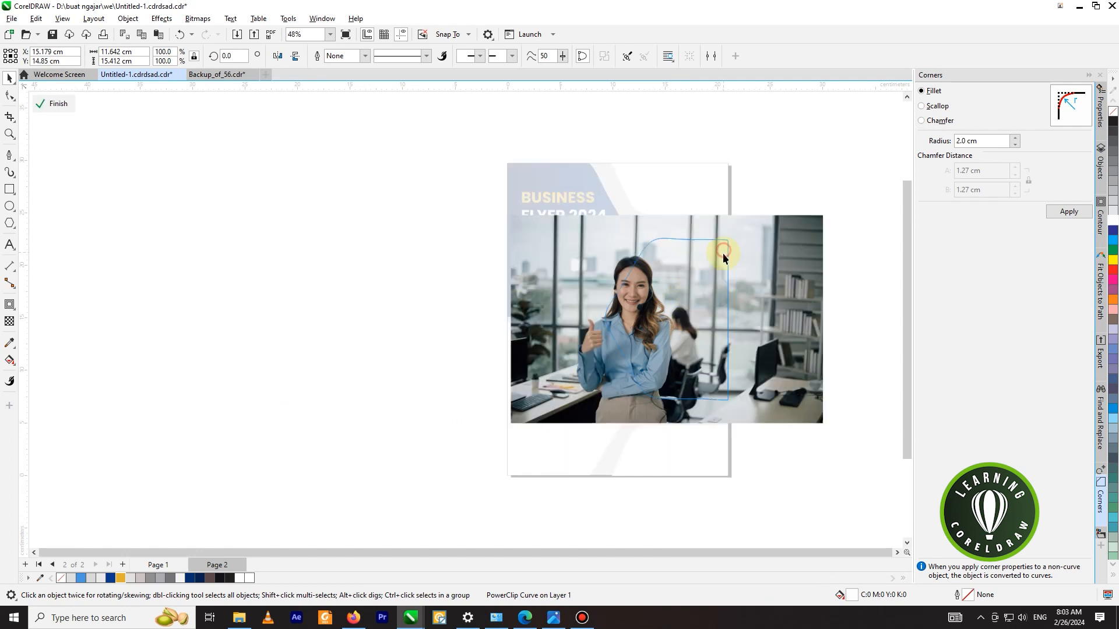
drag(756, 291, 807, 294)
scroll(580, 241, down, 1)
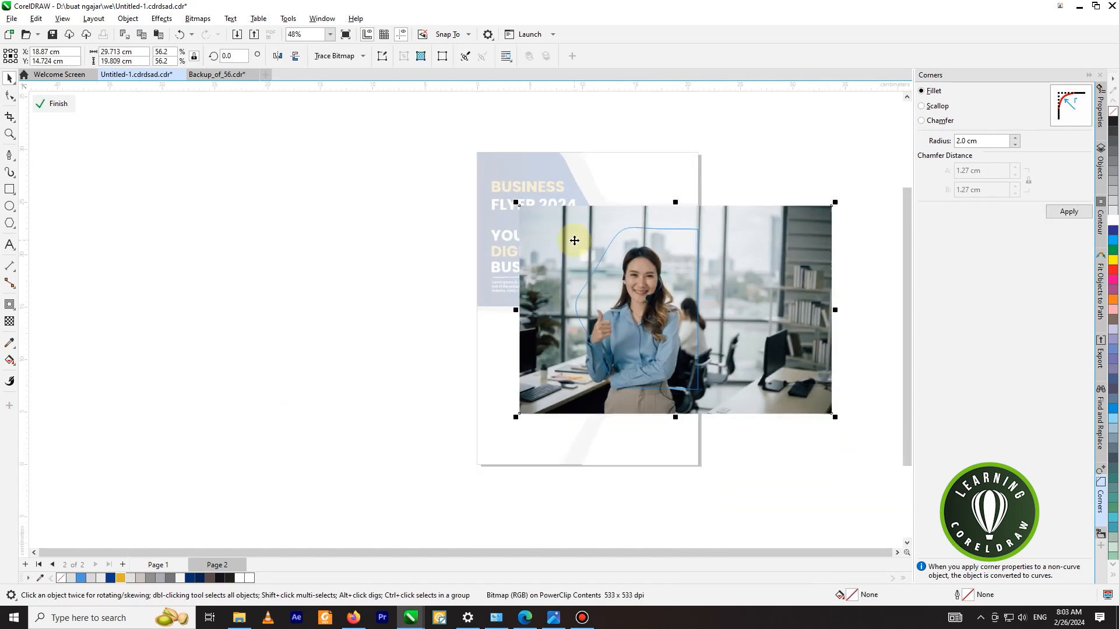
drag(841, 422, 809, 397)
drag(700, 317, 717, 320)
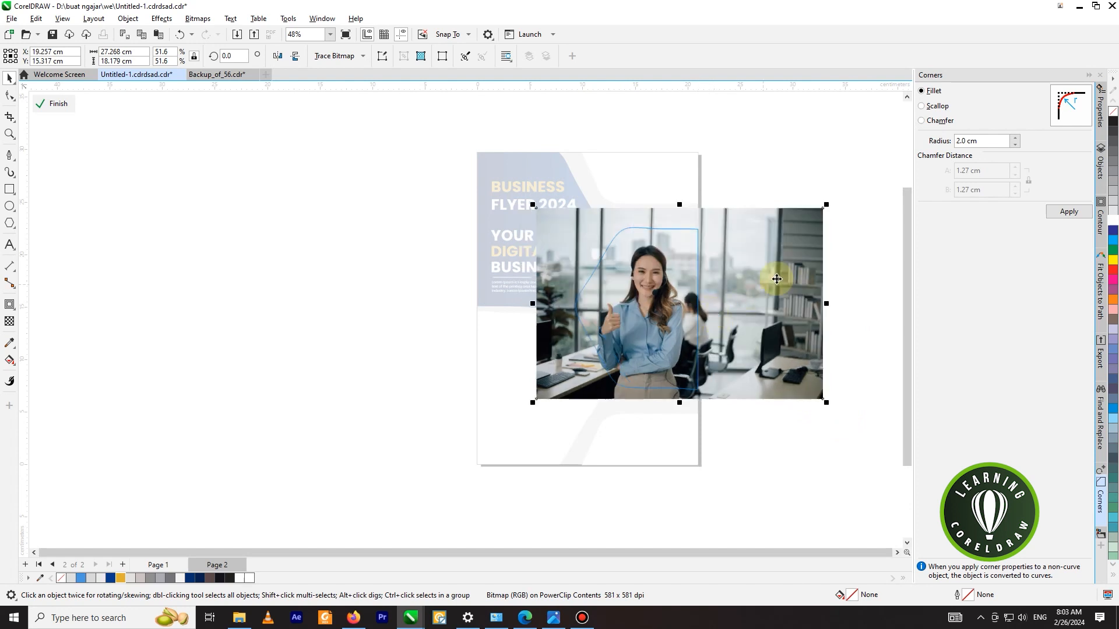
drag(831, 203, 806, 221)
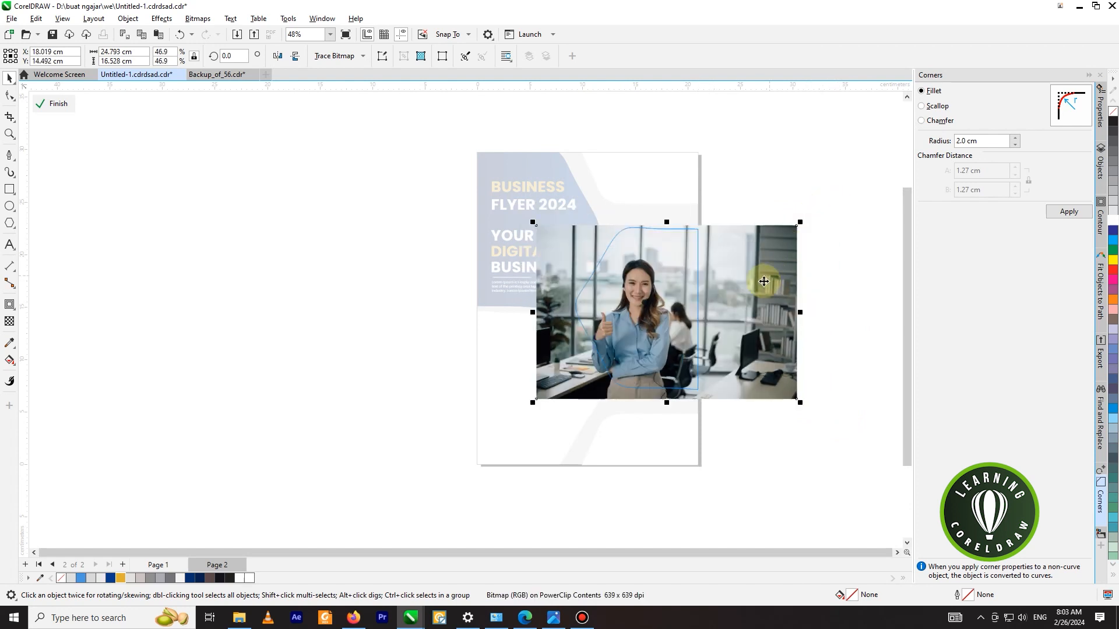
drag(746, 303, 750, 301)
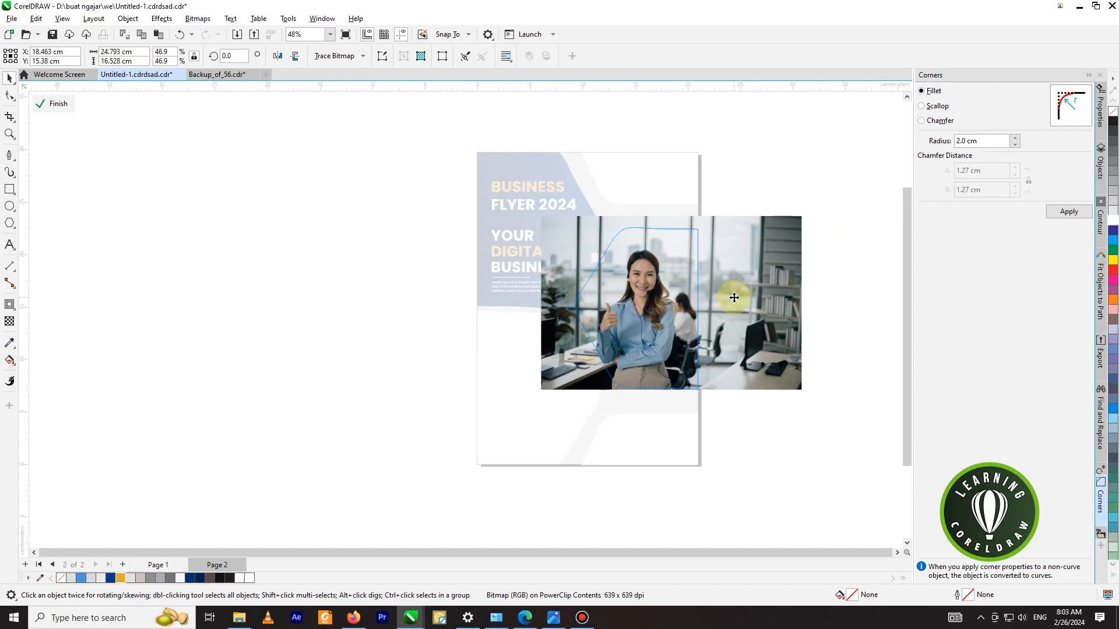
drag(737, 299, 734, 295)
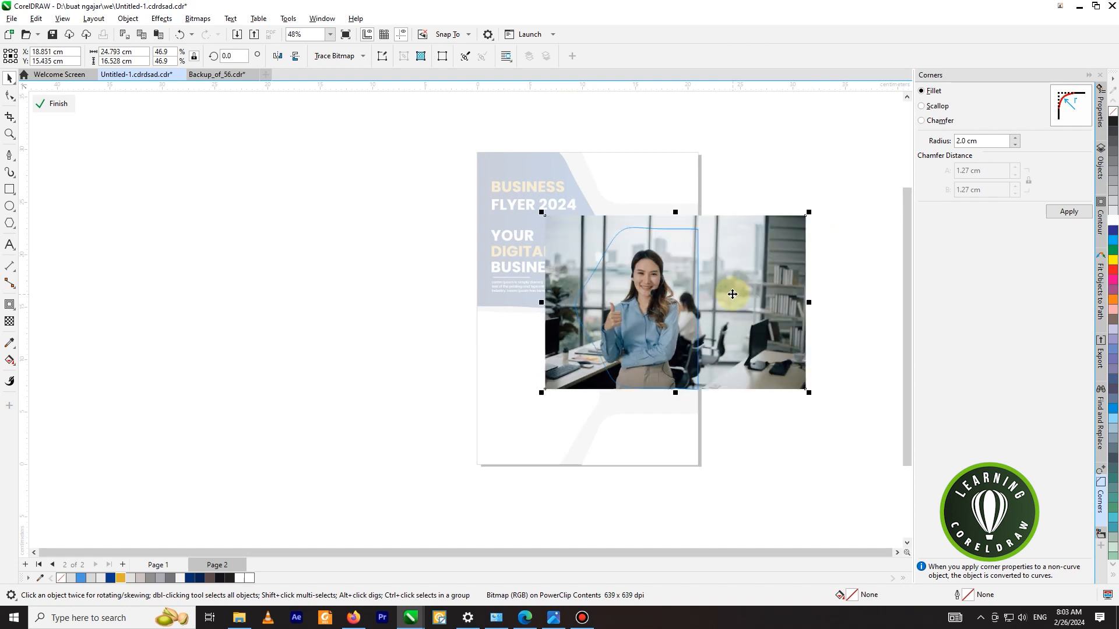
right_click(733, 294)
click(775, 243)
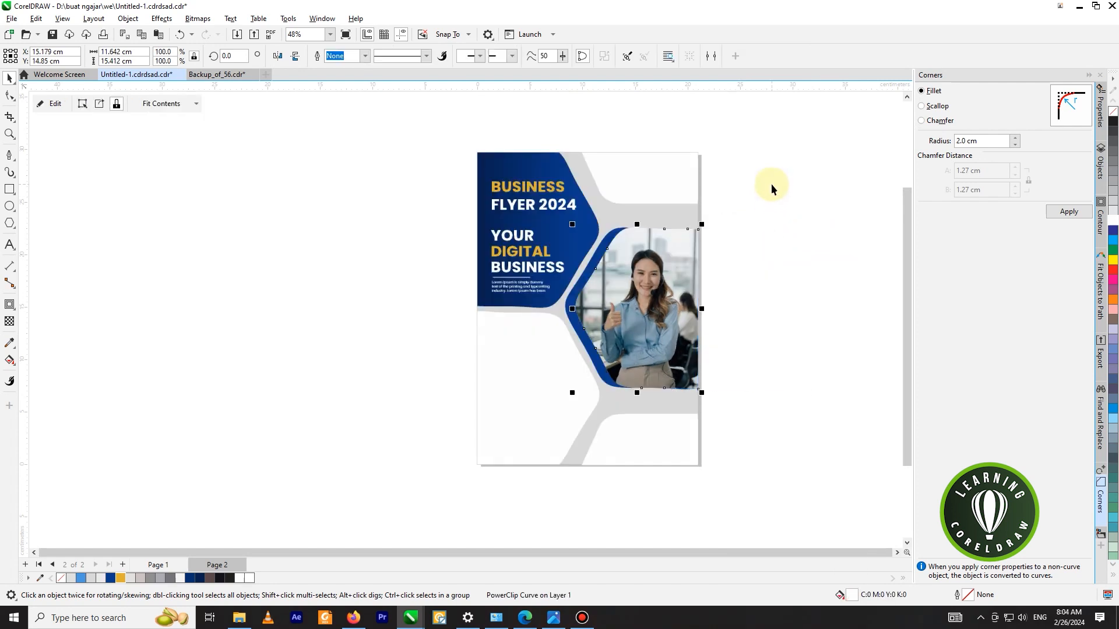
click(771, 183)
Reopen the photo's PowerClip contents, enlarge the photo to 47.6% to cover the hexagon's lower edge, and finish editing
scroll(743, 156, down, 1)
scroll(656, 349, up, 5)
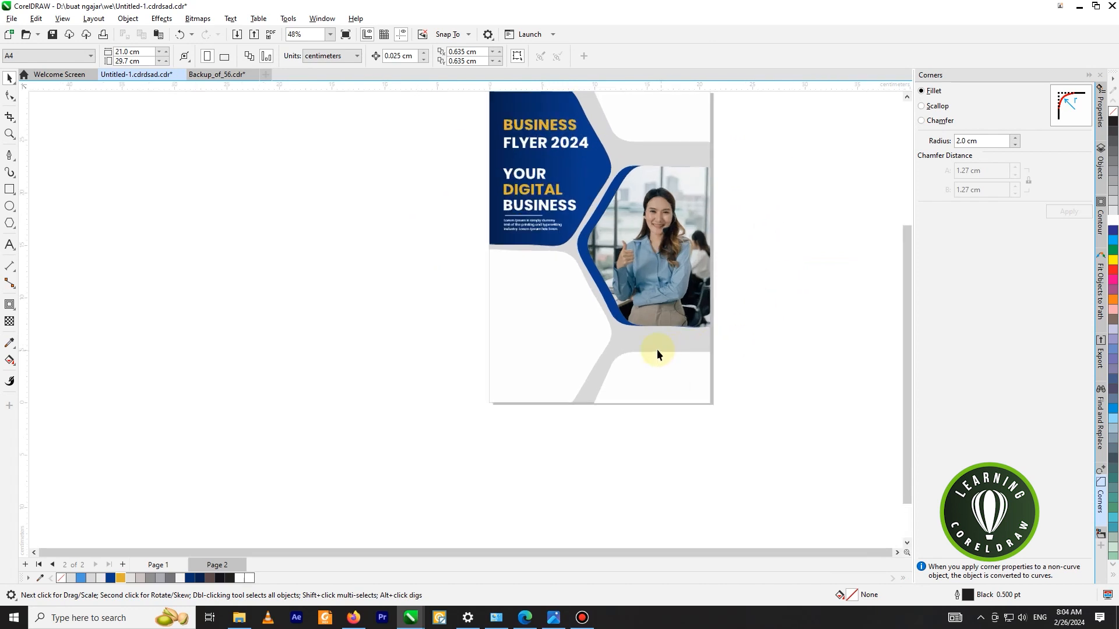
scroll(749, 337, up, 1)
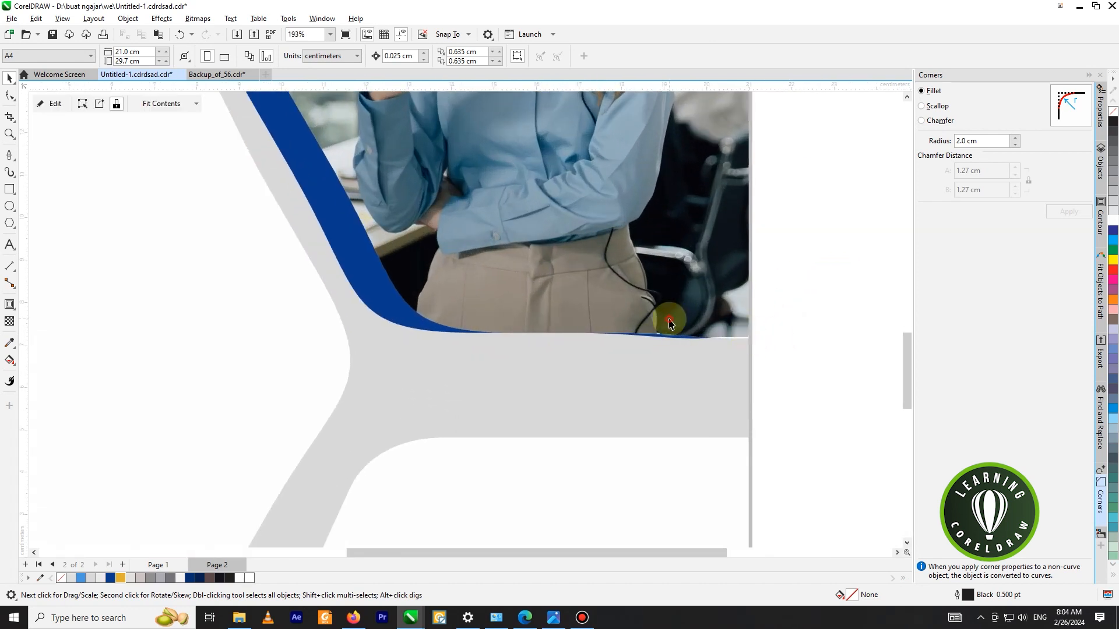
click(732, 349)
scroll(762, 311, up, 2)
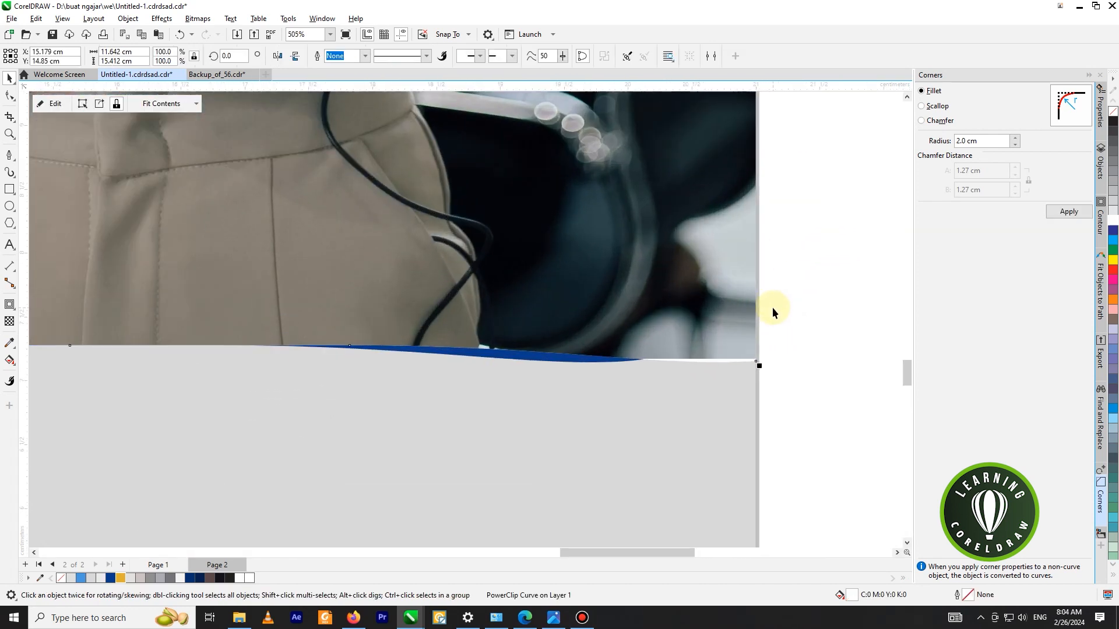
scroll(772, 307, down, 2)
click(810, 319)
scroll(746, 319, down, 1)
scroll(737, 315, down, 1)
right_click(717, 230)
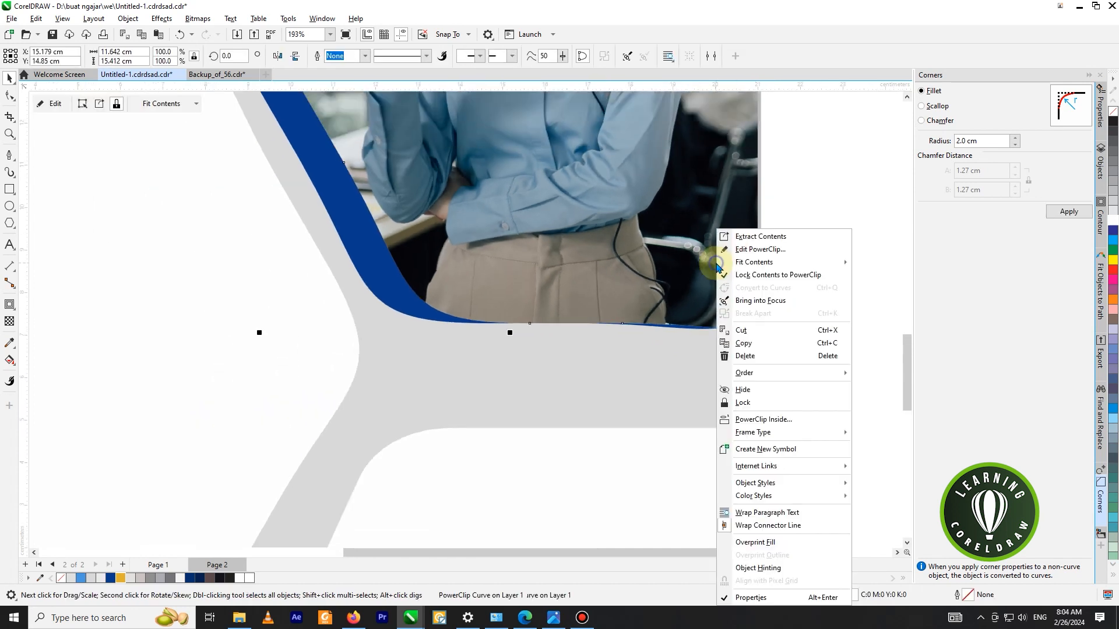
click(741, 250)
scroll(661, 293, down, 4)
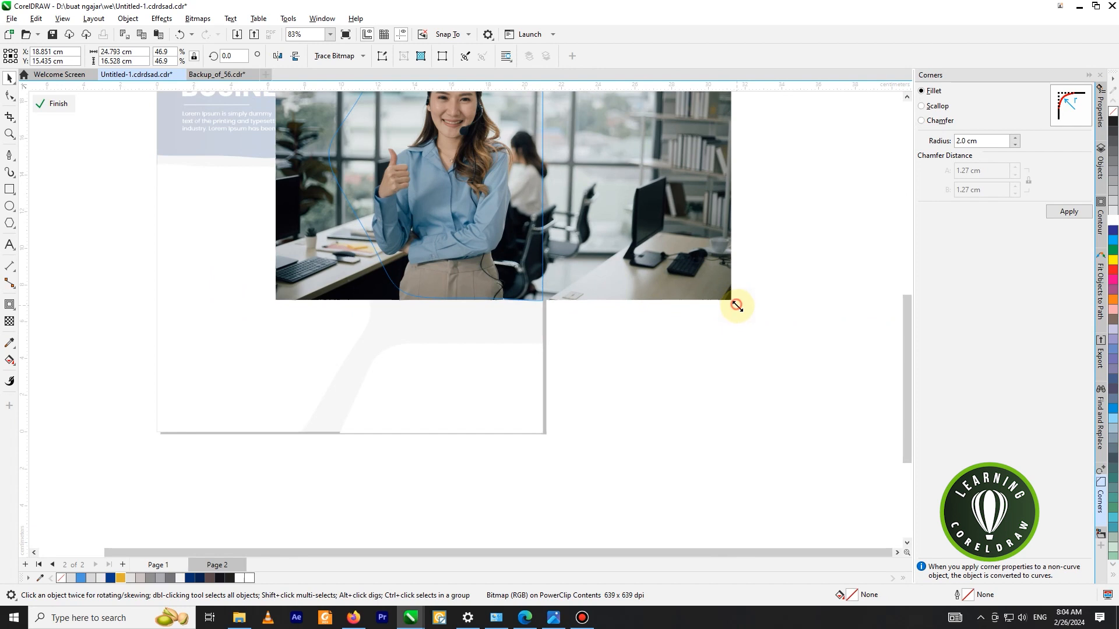
drag(737, 305, 740, 310)
right_click(512, 234)
click(531, 245)
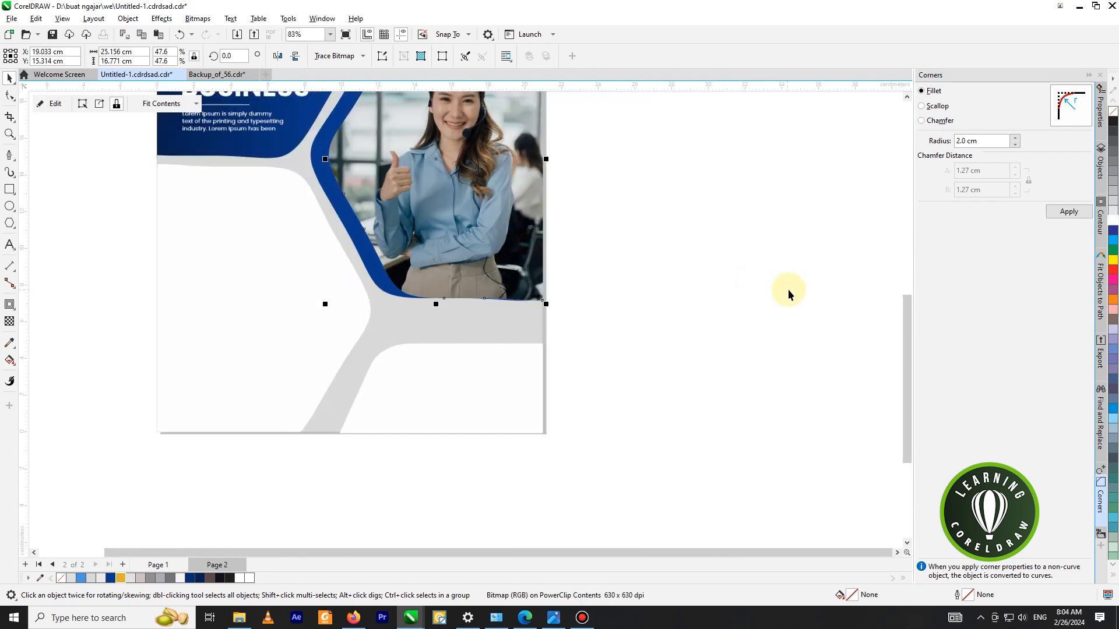
click(788, 289)
Draw a rectangle about 4.9 by 1.3 cm over the thin blue sliver along the photo's lower edge
scroll(806, 292, down, 2)
scroll(502, 289, up, 2)
scroll(666, 300, up, 2)
scroll(583, 301, up, 2)
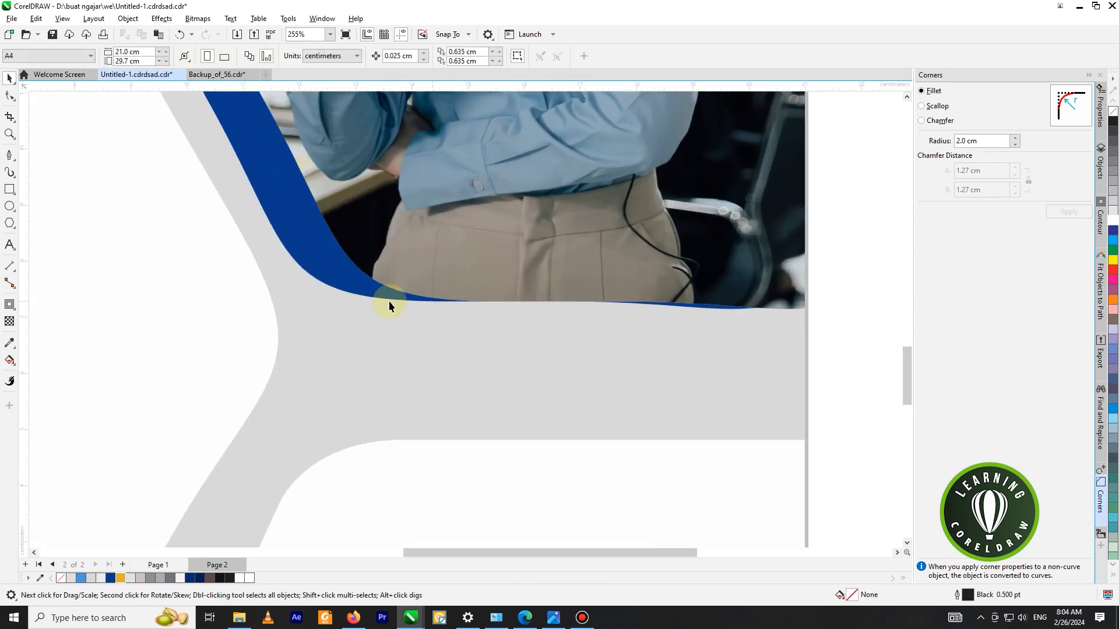
click(11, 190)
drag(569, 263, 848, 334)
scroll(739, 338, down, 1)
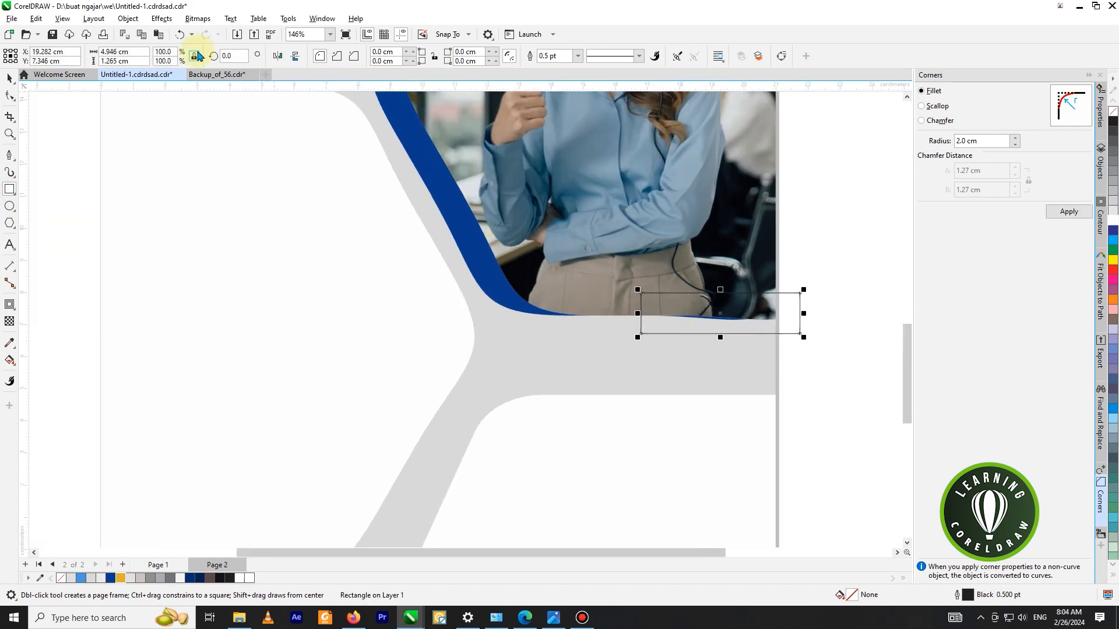
click(10, 77)
Trim the blue hexagon behind the photo with the rectangle, and delete the rectangle
scroll(581, 259, down, 1)
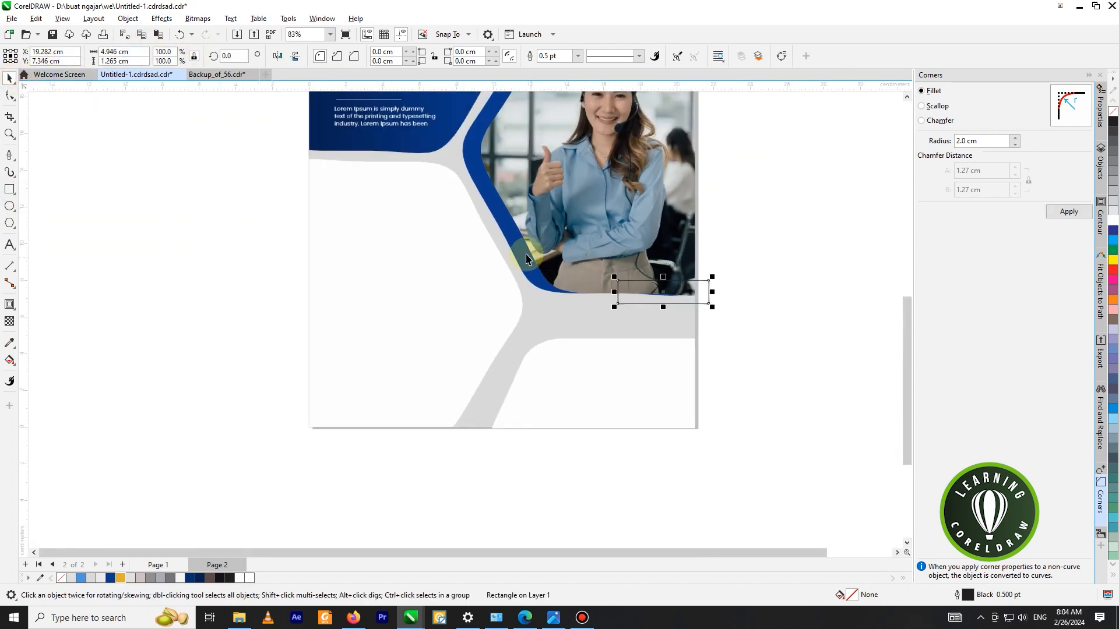
shift+click(525, 248)
click(358, 56)
click(702, 305)
drag(702, 304, 851, 315)
key(Delete)
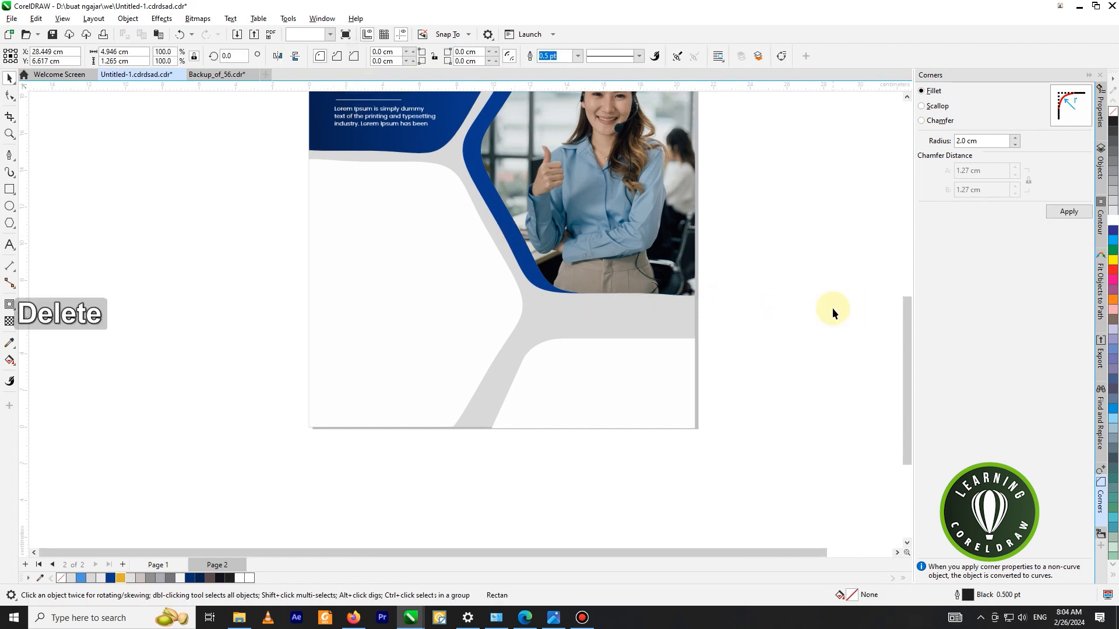
Paste the "About us And Services" heading with its paragraph and place both in the white hexagon below the blue shape
scroll(828, 311, down, 1)
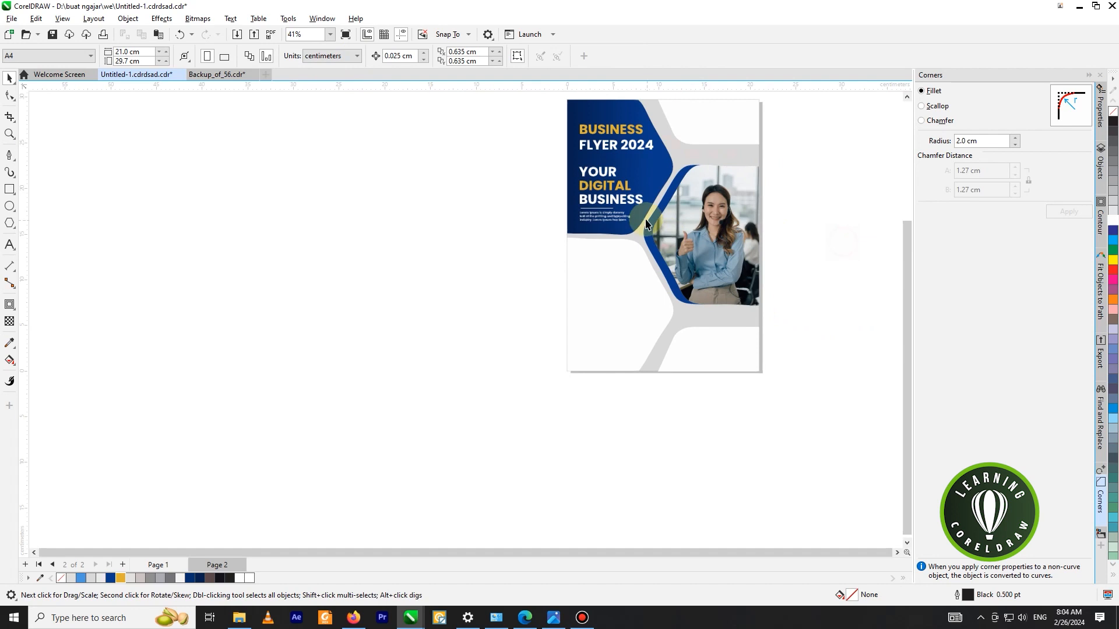
scroll(649, 225, up, 1)
scroll(467, 235, up, 1)
scroll(636, 261, down, 1)
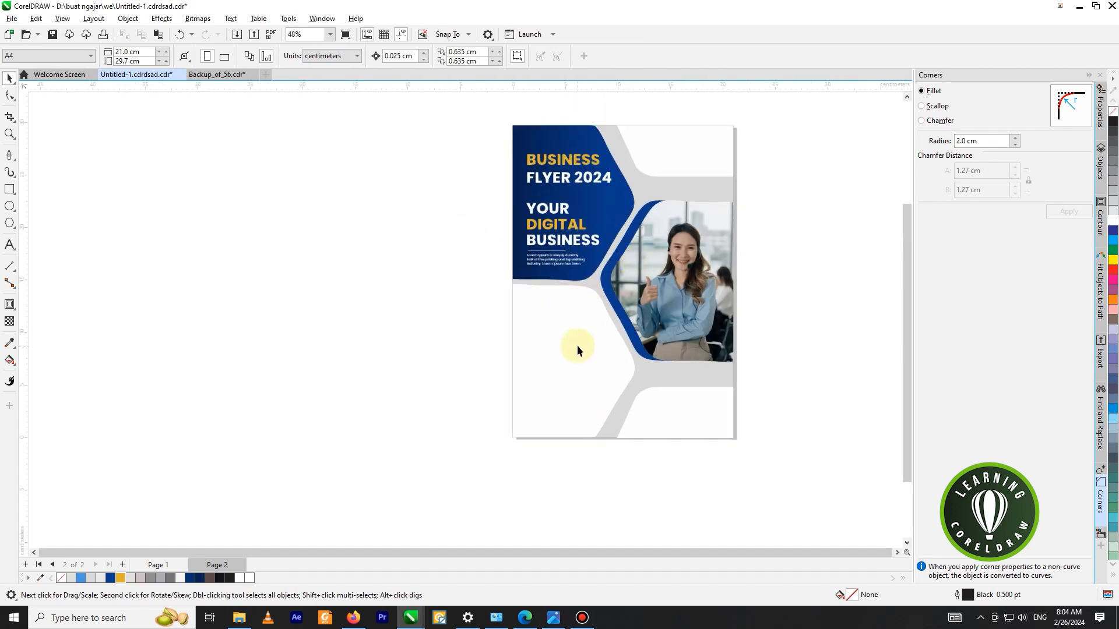
key(ctrl+v)
scroll(574, 317, up, 3)
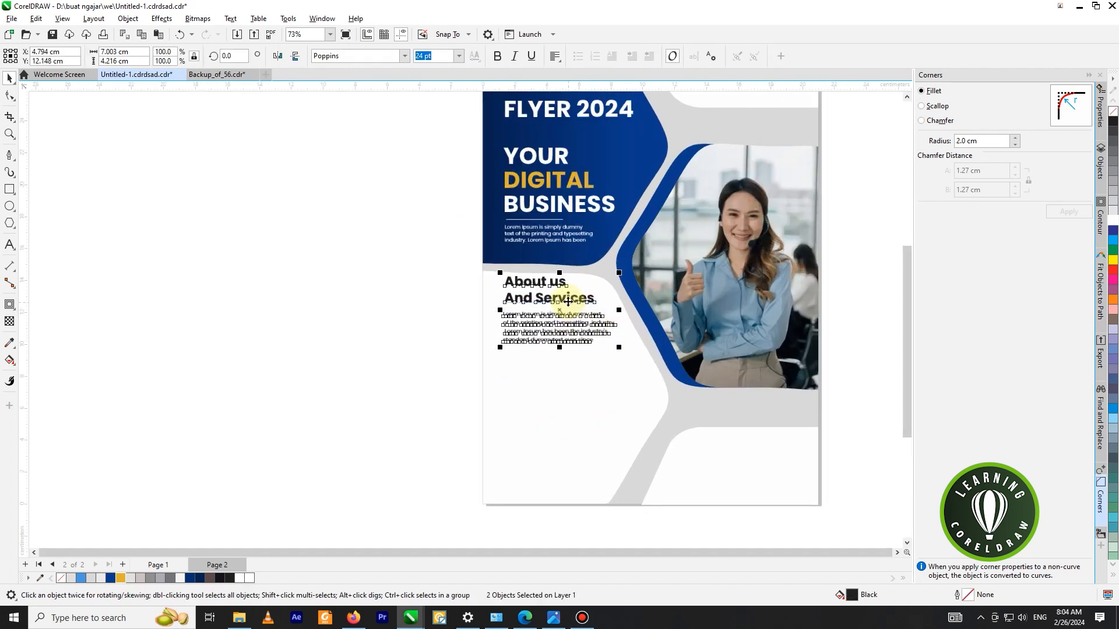
drag(566, 301, 564, 319)
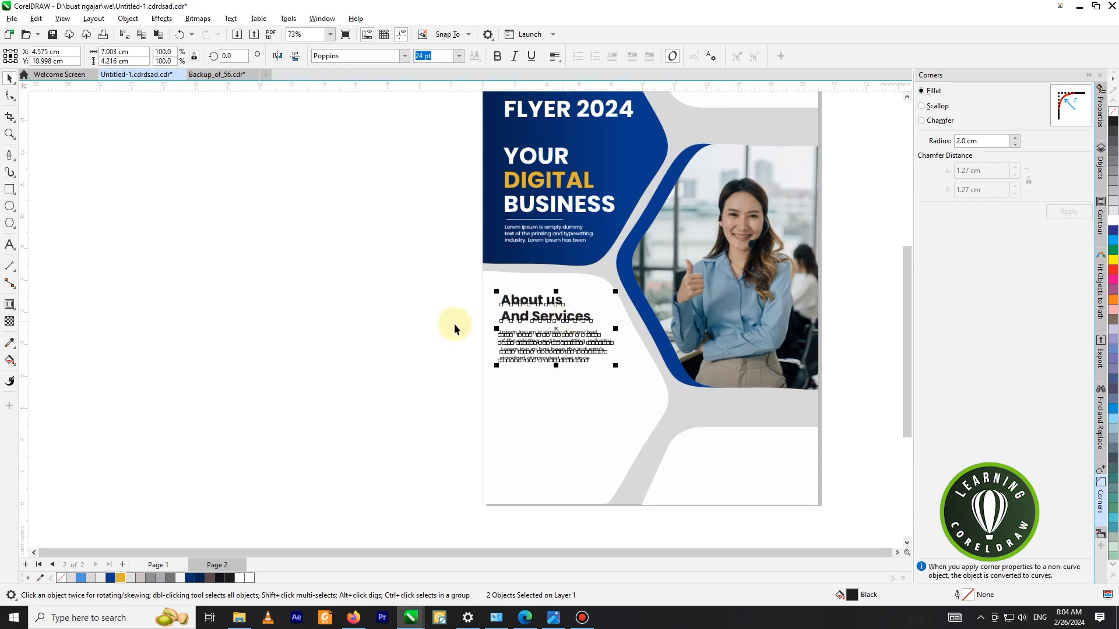
click(369, 319)
Remove the extra space at the start of the third line of the "About us And Services" paragraph
click(540, 321)
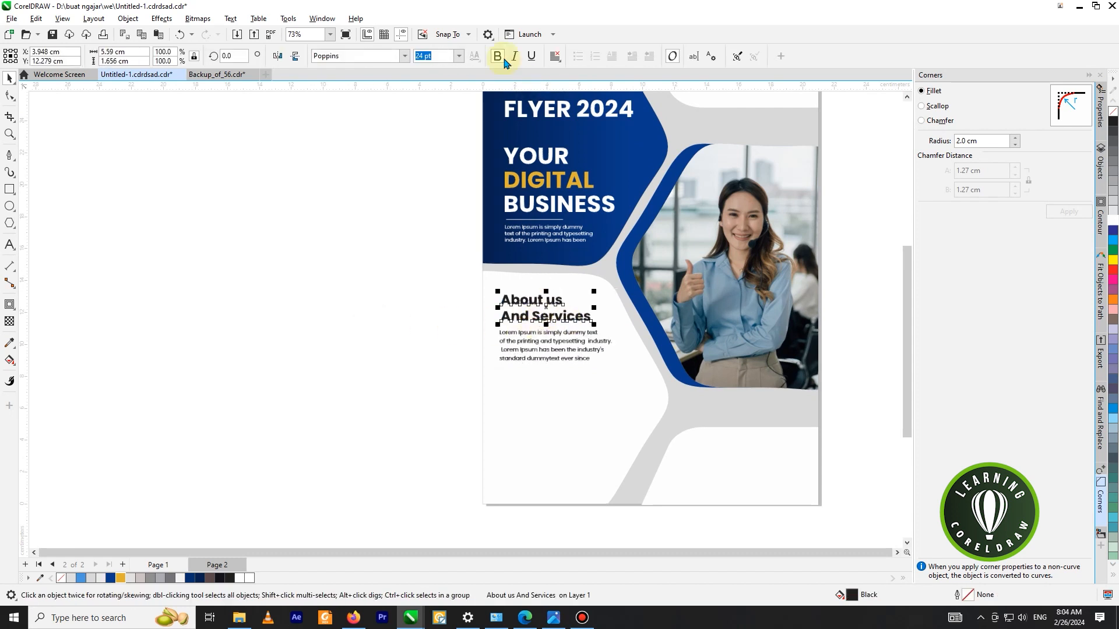
click(519, 351)
double_click(510, 350)
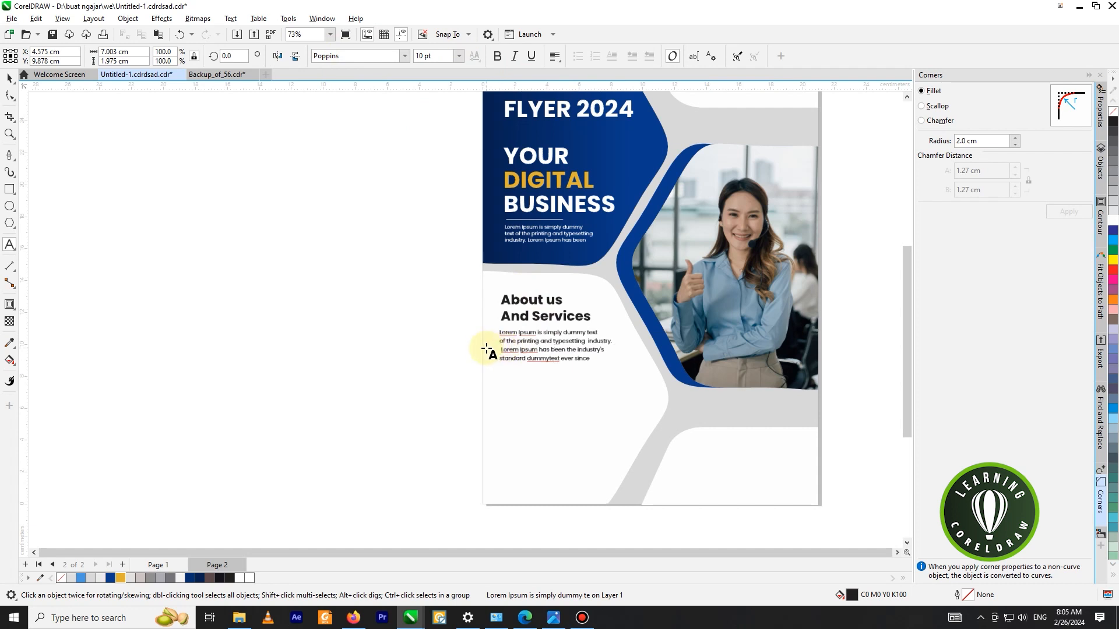
key(Delete)
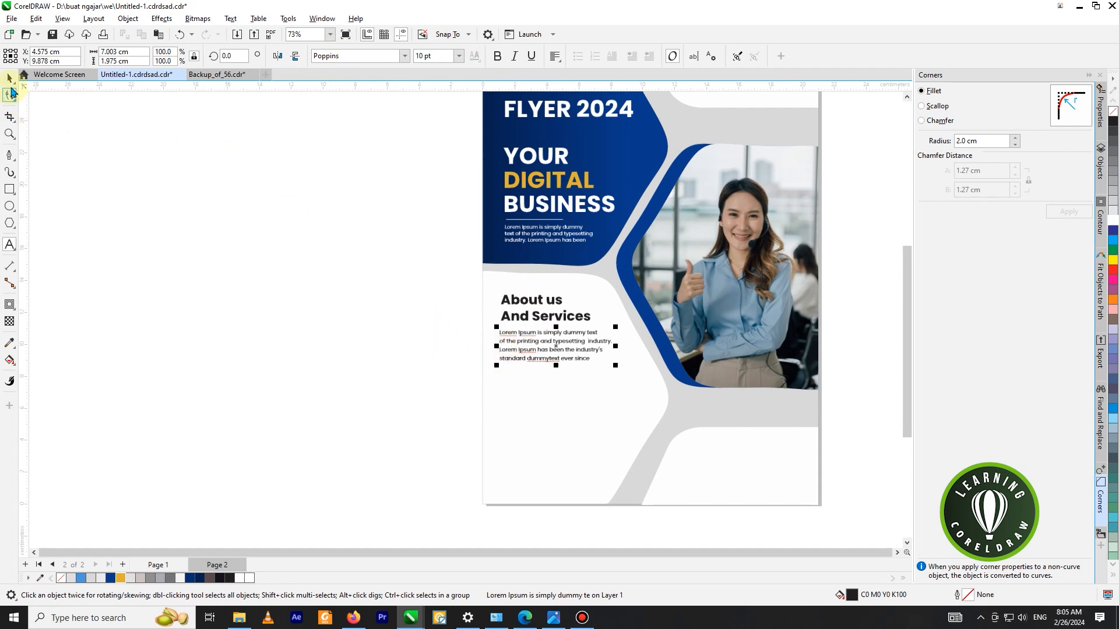
click(261, 201)
Draw a rectangle about 1.6 by 1.8 cm below the paragraph and align it with the text's left edge
scroll(634, 269, down, 1)
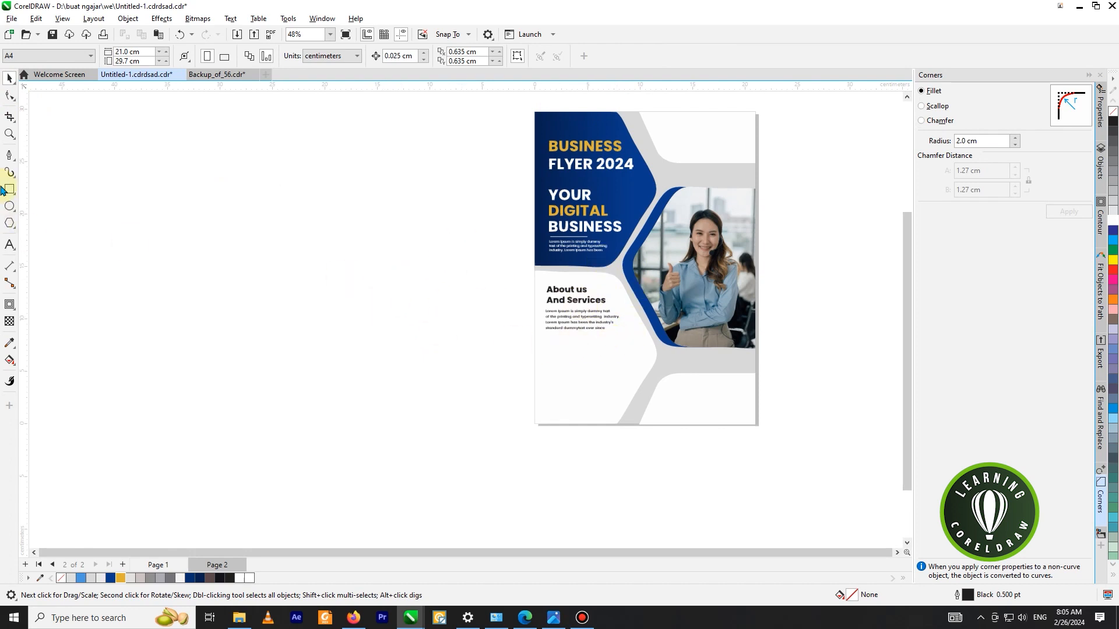
click(5, 189)
scroll(583, 356, up, 2)
drag(504, 319, 527, 347)
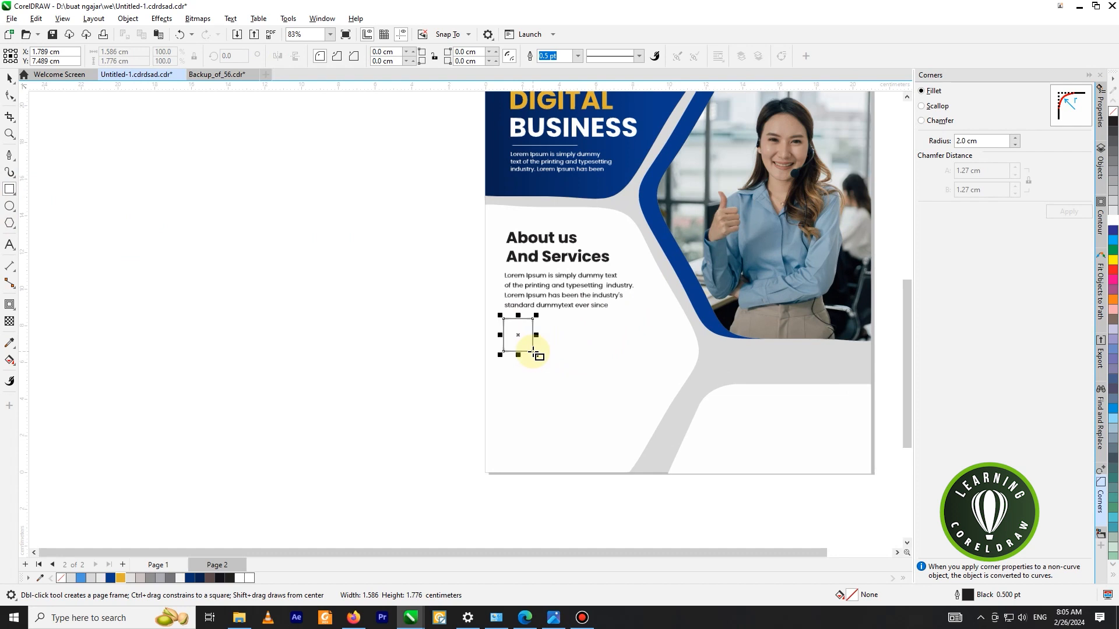
click(9, 77)
scroll(557, 385, up, 1)
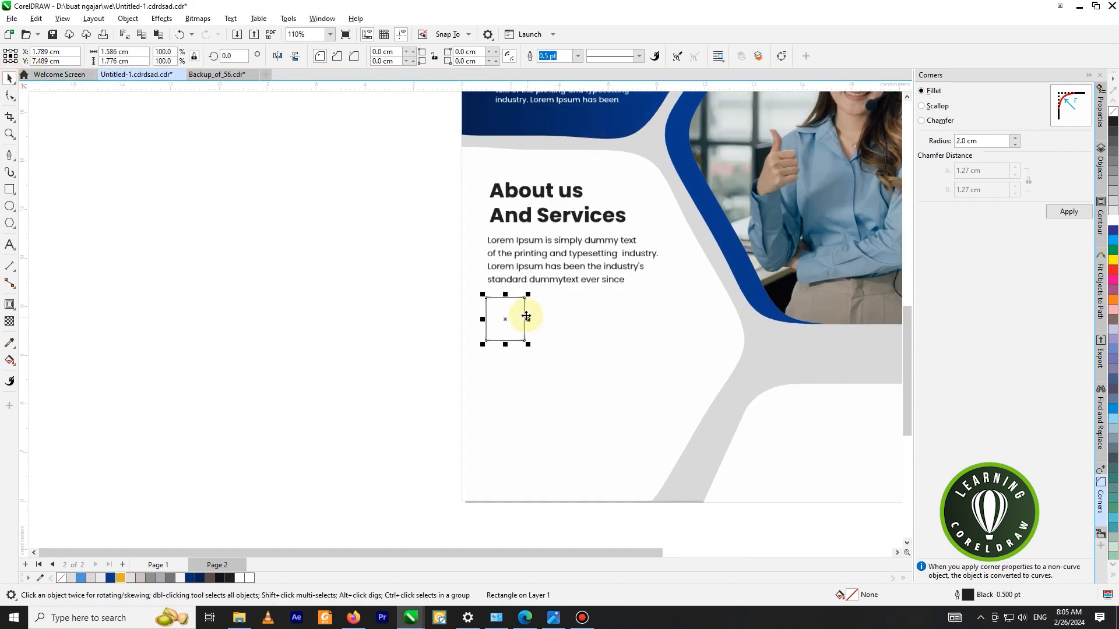
drag(517, 308, 518, 308)
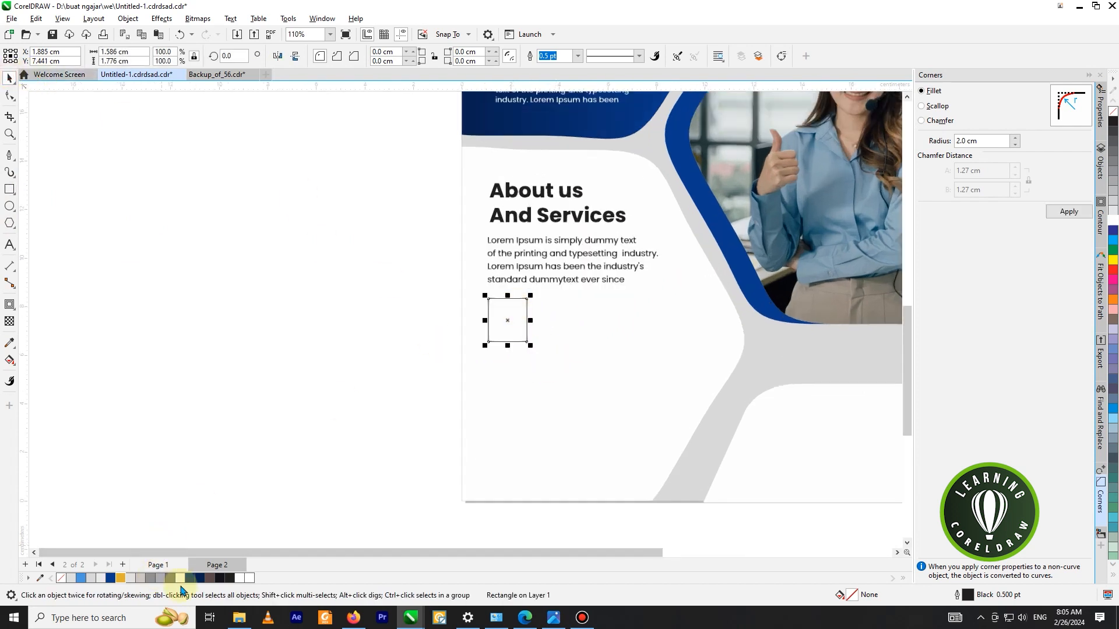
Apply a vertical linear fountain fill to the small rectangle, running from blue at the top to dark navy at the bottom
scroll(362, 382, down, 1)
click(9, 361)
click(49, 361)
scroll(452, 338, up, 2)
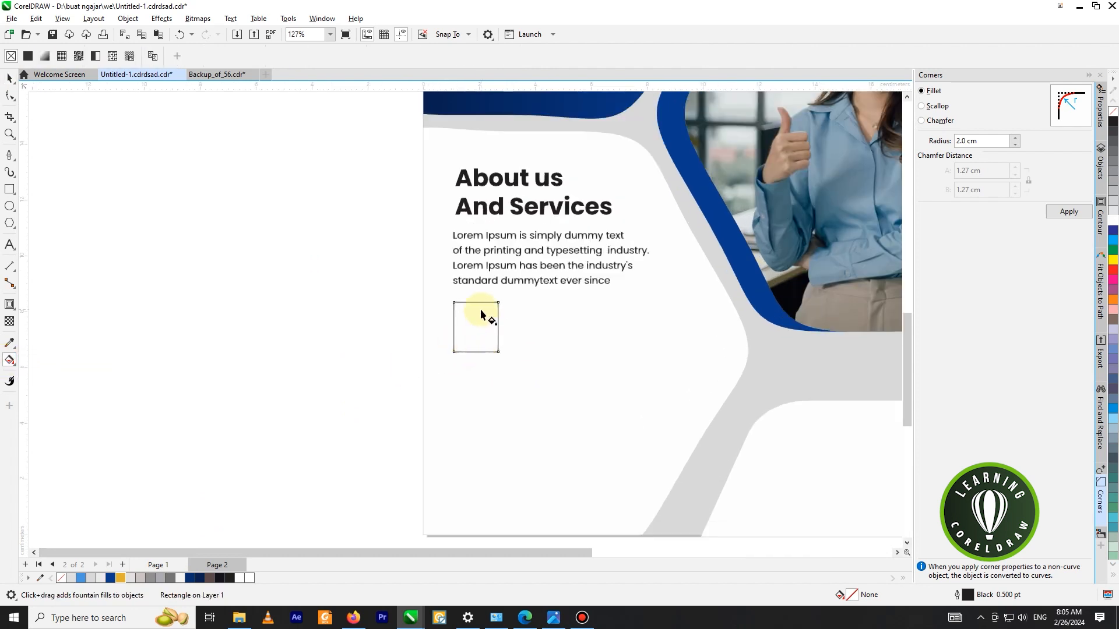
drag(476, 350, 476, 352)
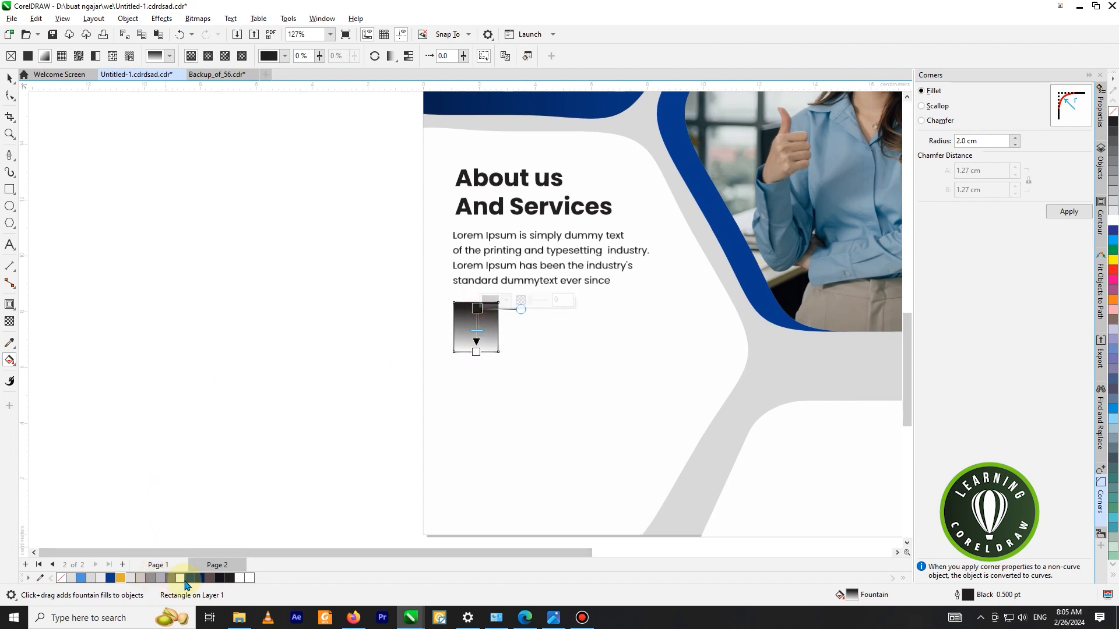
click(108, 578)
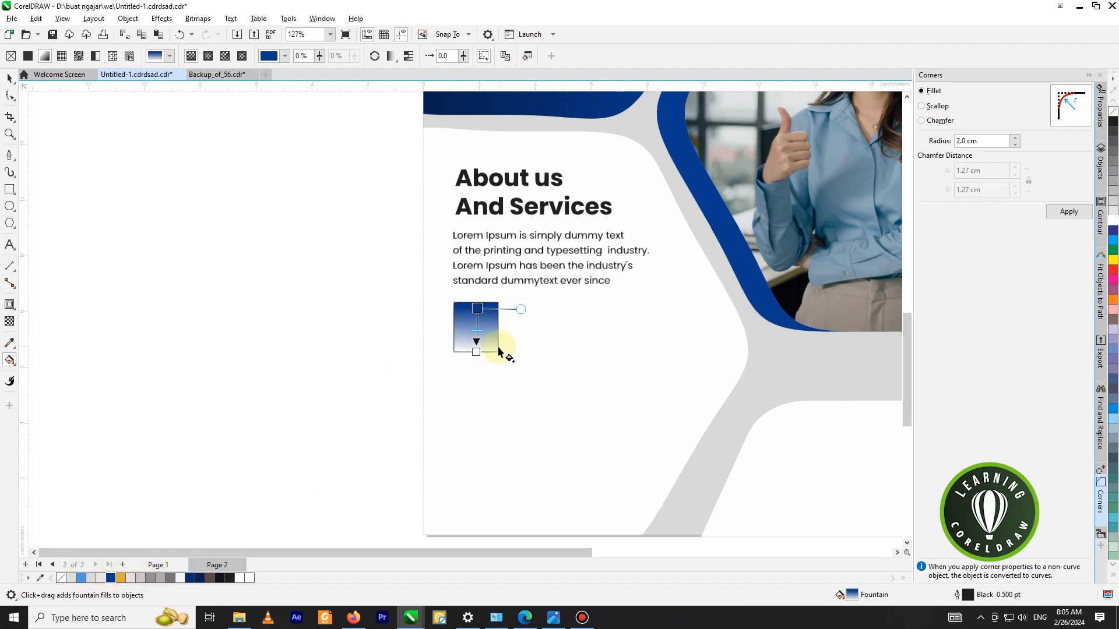
click(476, 350)
click(190, 578)
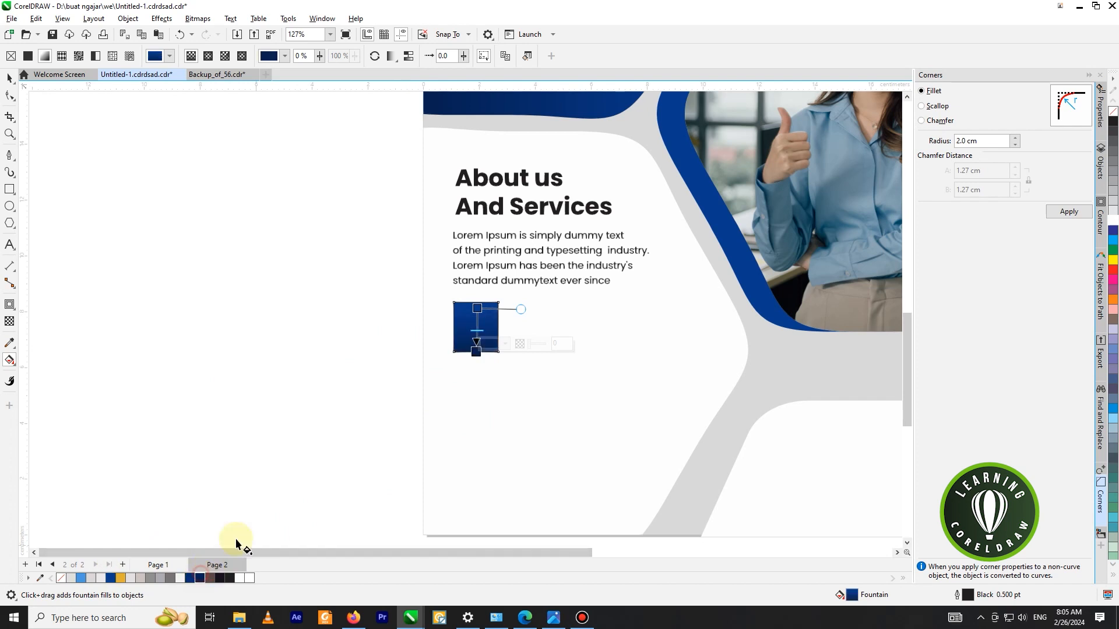
Extend the gradient's dark end straight down past the small rectangle's bottom edge
scroll(476, 326, up, 2)
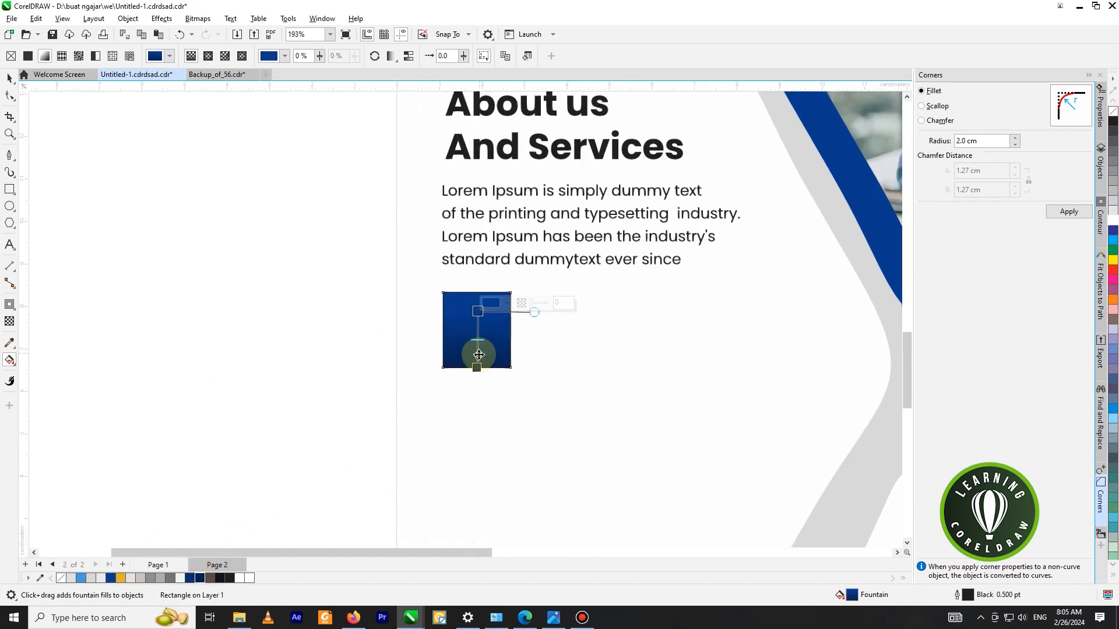
drag(478, 367, 473, 383)
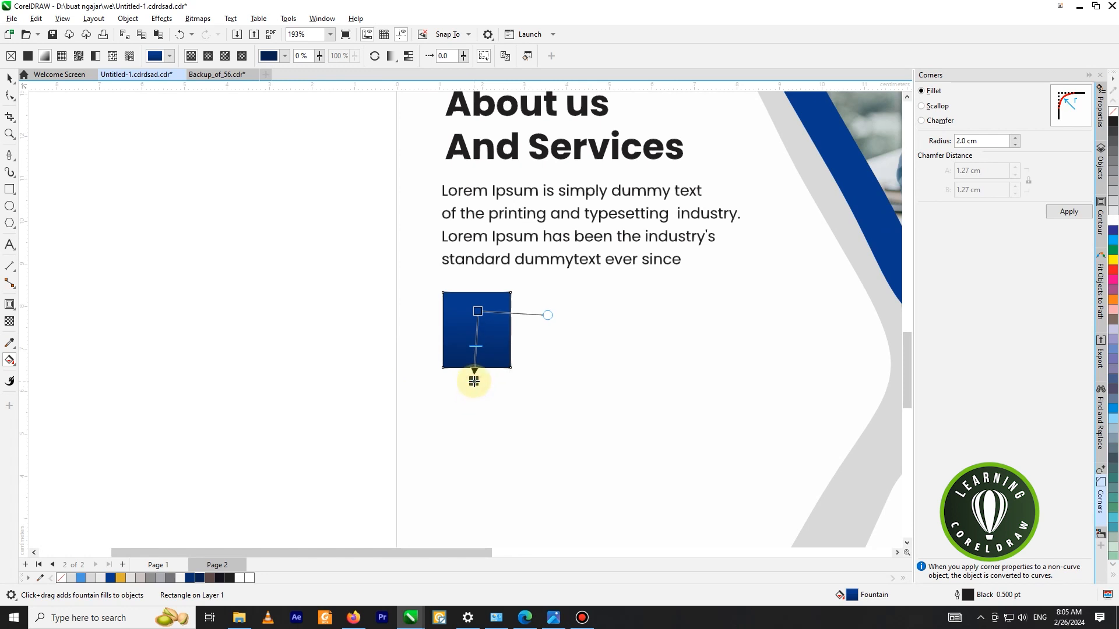
key(space)
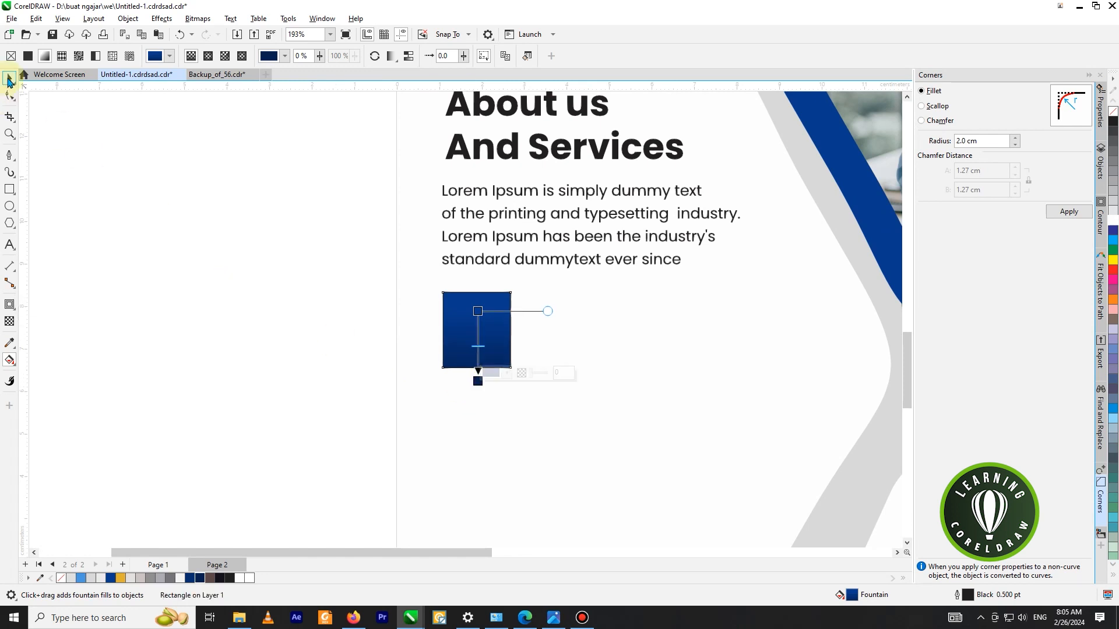
Paste the copied megaphone icon and "Marketing Business" text, and position them so the icon sits on the small blue rectangle
scroll(544, 285, down, 3)
key(ctrl+v)
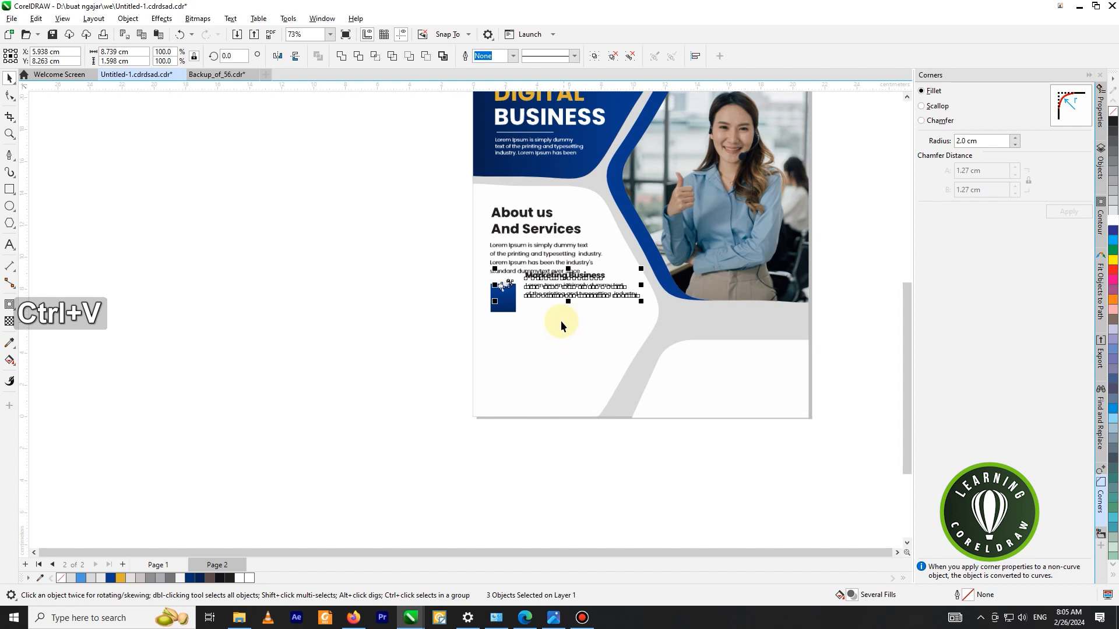
scroll(557, 292, up, 2)
drag(557, 293, 547, 304)
click(335, 275)
scroll(318, 261, down, 3)
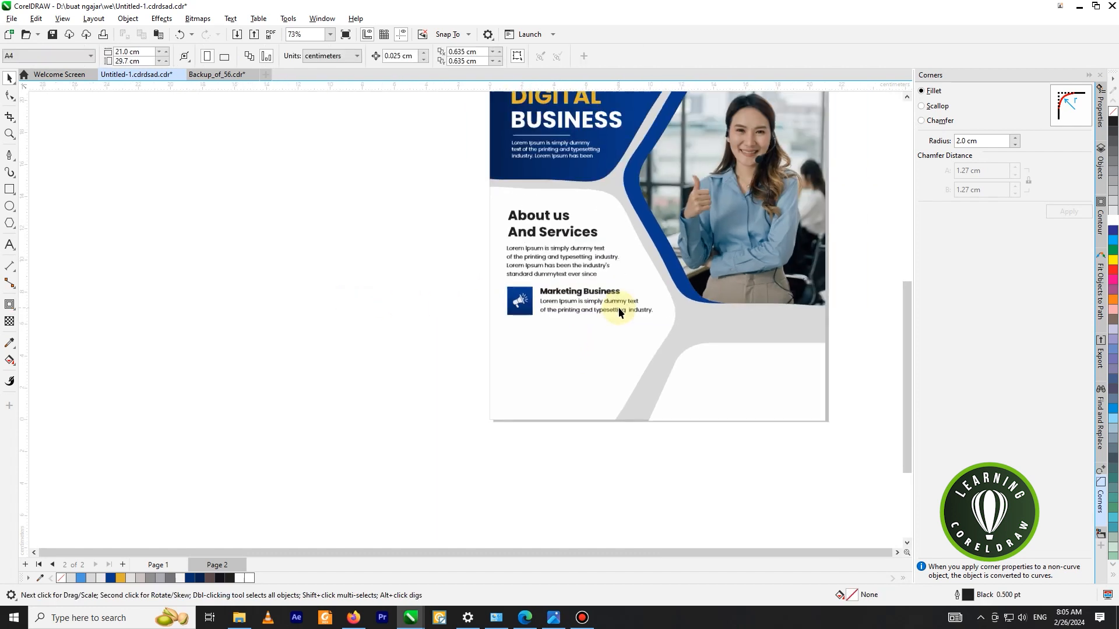
Duplicate the "Marketing Business" row, with its icon box and text, twice straight down to make three service rows
drag(598, 316, 671, 333)
scroll(552, 307, up, 1)
drag(569, 293, 570, 336)
right_click(570, 336)
drag(570, 336, 569, 383)
right_click(570, 383)
click(359, 342)
scroll(360, 341, down, 1)
Select the service rows together and nudge them up three increments
drag(378, 231, 727, 425)
key(Up)
key(Up)
key(Up)
click(390, 362)
Delete the words "text" and "industry." from the description in the lowest "Marketing Business" row
scroll(585, 401, up, 4)
double_click(591, 412)
key(Delete)
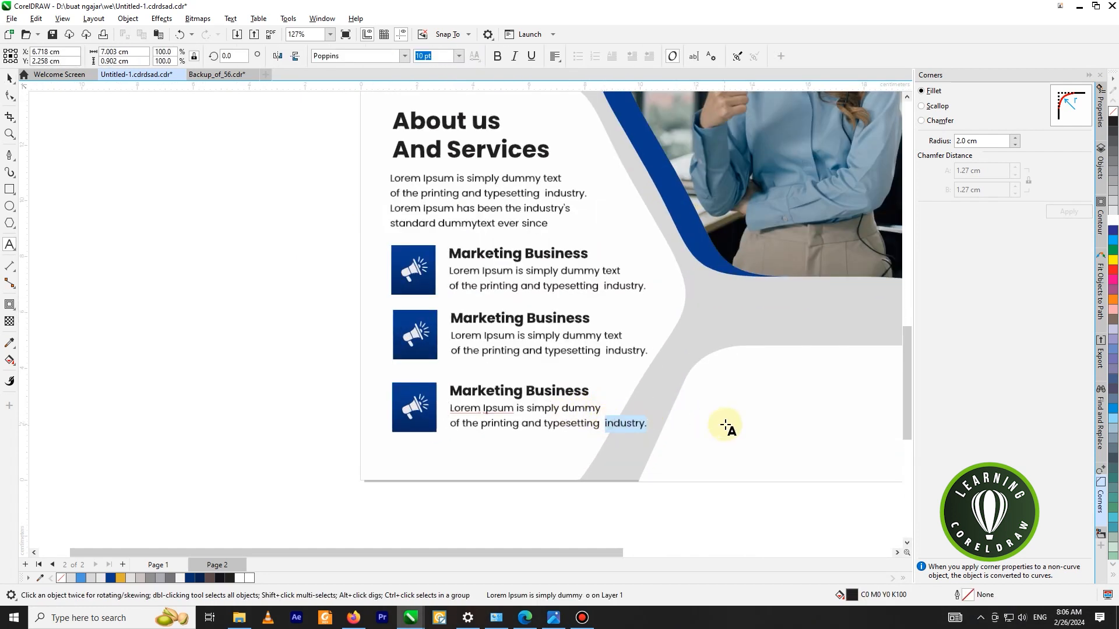
key(Delete)
scroll(632, 397, down, 4)
click(10, 79)
click(286, 221)
Apply a vertical linear fountain fill to the white rounded shape in the flyer's bottom-right corner
scroll(294, 229, down, 4)
scroll(604, 342, up, 1)
scroll(564, 424, down, 1)
scroll(637, 307, up, 1)
click(611, 413)
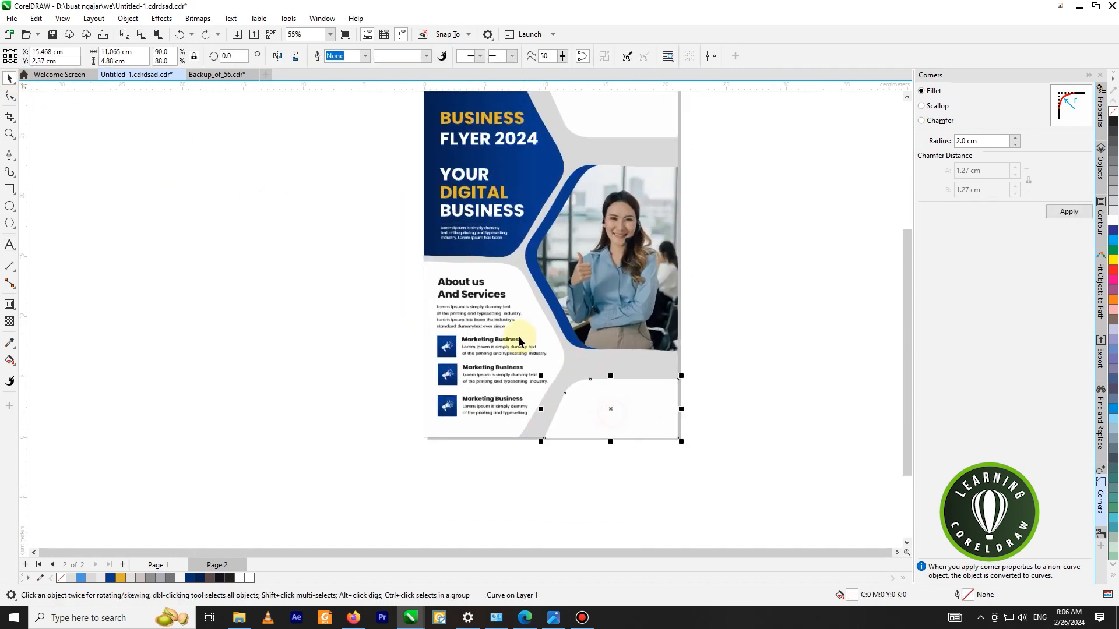
click(11, 362)
click(44, 358)
scroll(606, 389, up, 1)
drag(606, 389, 603, 440)
Color the bottom-right shape's gradient dark navy at its upper end and blue at its lower end
click(606, 382)
click(199, 579)
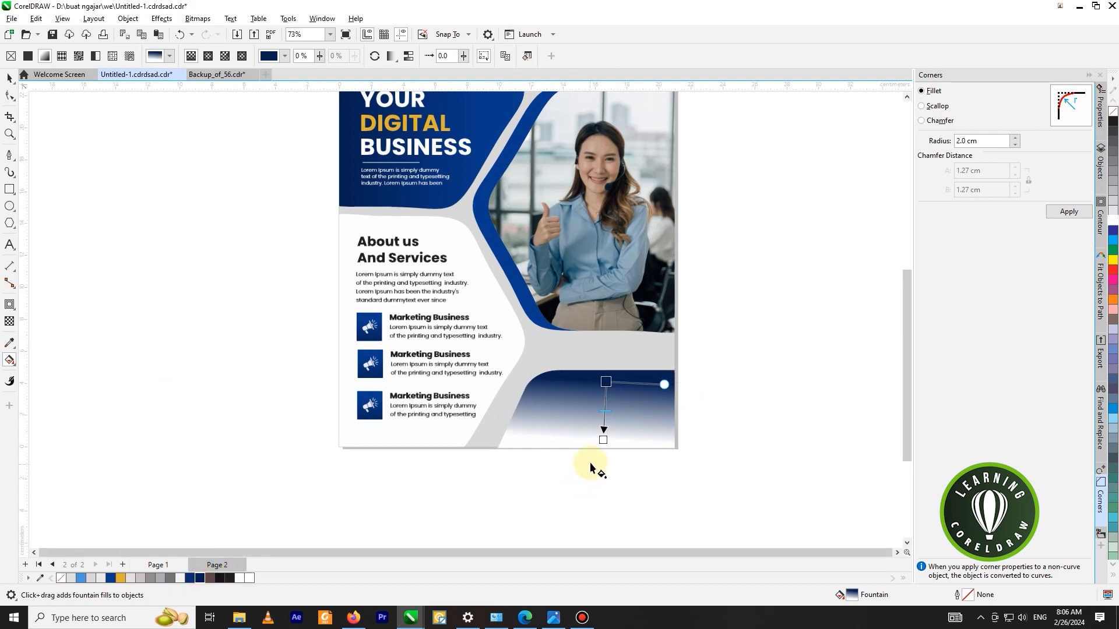
click(602, 441)
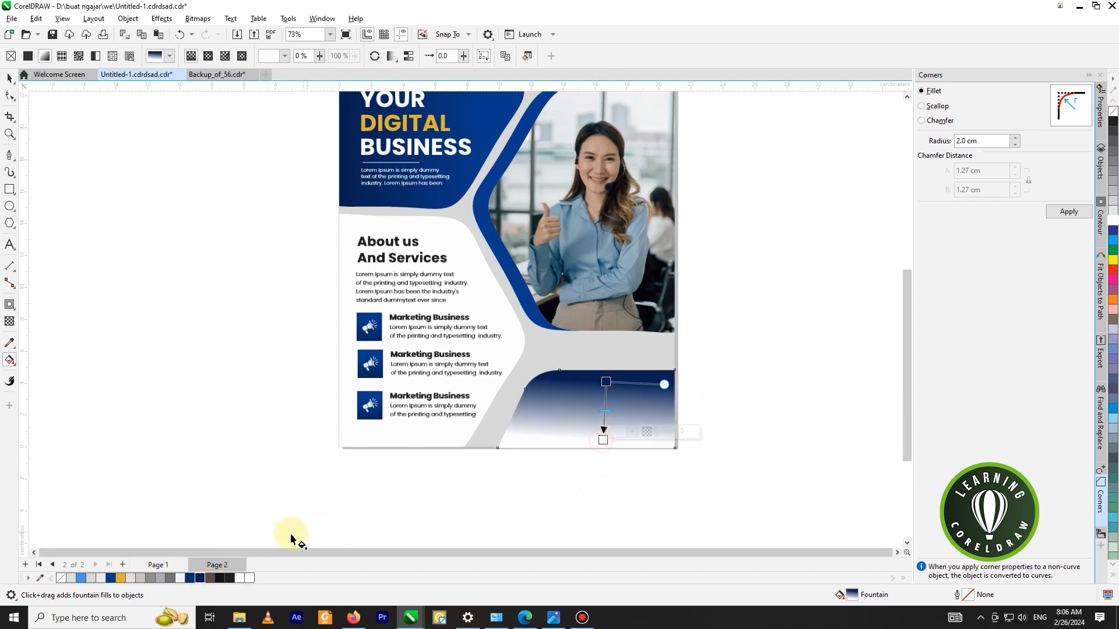
click(111, 578)
scroll(604, 443, up, 2)
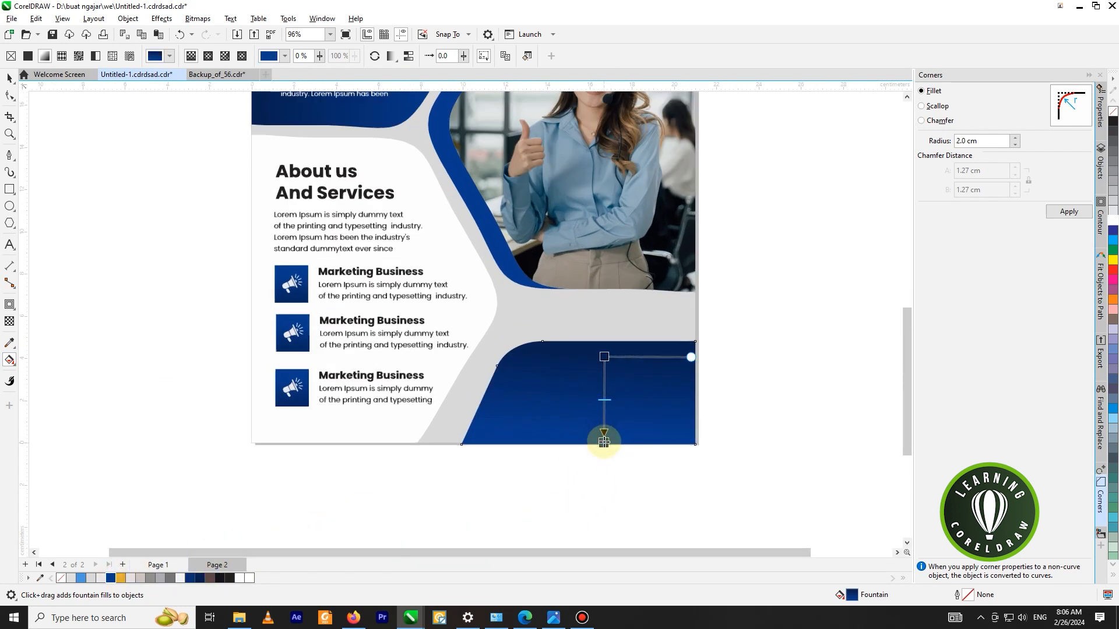
scroll(579, 437, down, 2)
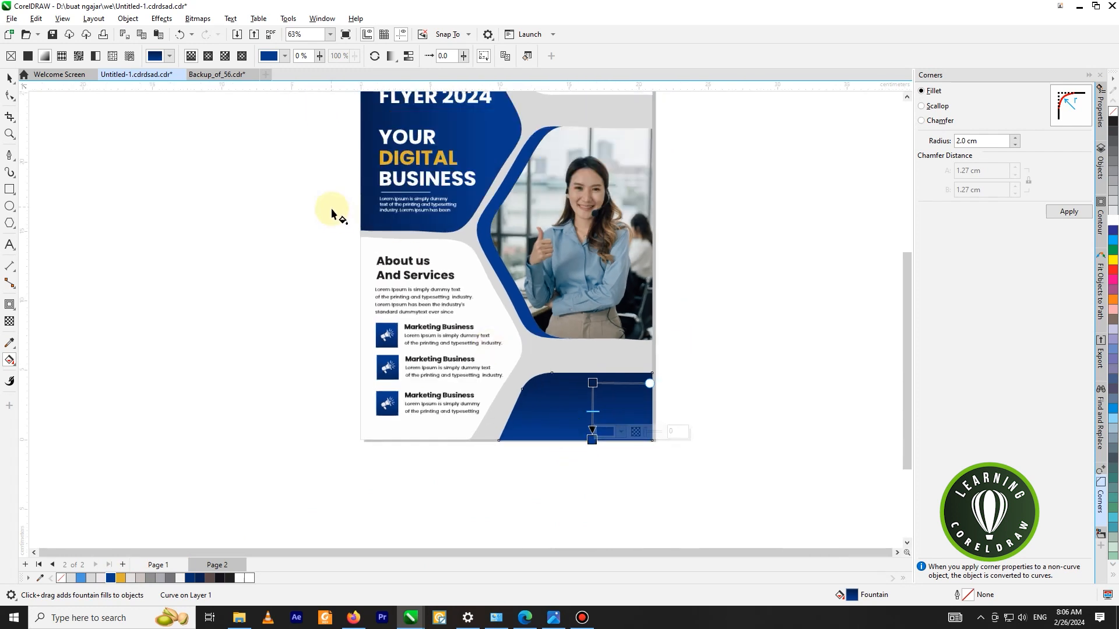
click(9, 78)
Paste the logo and contact details, and place the "CALL FOR MORE INFO" block on the blue bottom-right shape
scroll(624, 356, down, 2)
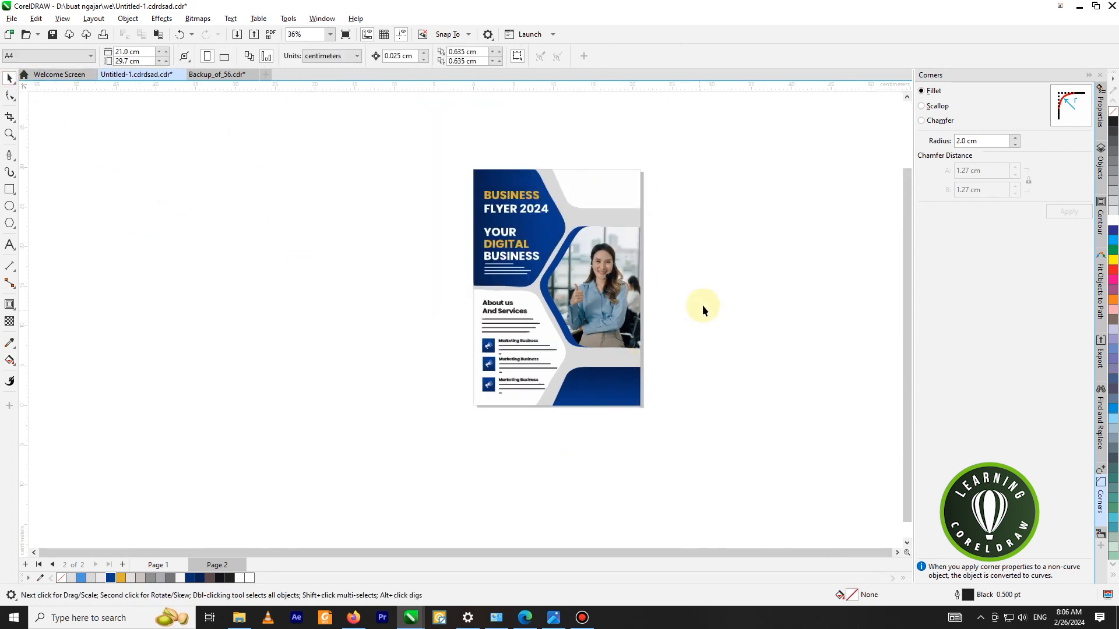
key(ctrl+v)
scroll(612, 373, up, 1)
scroll(611, 372, up, 1)
drag(710, 376, 542, 430)
scroll(580, 390, up, 1)
drag(548, 382, 540, 377)
click(833, 368)
Place the round logo and "LEARNING COREL DRAW" text inside the white shape in the flyer's top-right corner
scroll(708, 389, down, 2)
scroll(682, 193, up, 1)
drag(712, 165, 603, 217)
scroll(660, 192, up, 1)
drag(670, 205, 675, 211)
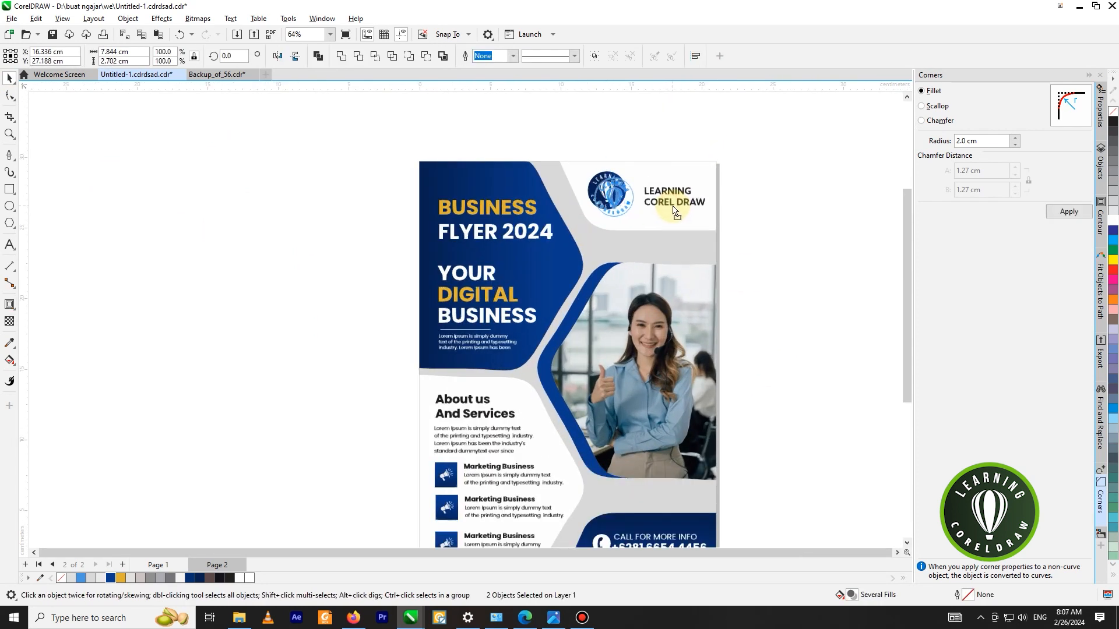
click(758, 201)
Fit the whole page in view and show the finished flyer in full-screen preview
scroll(735, 195, down, 2)
scroll(684, 250, up, 1)
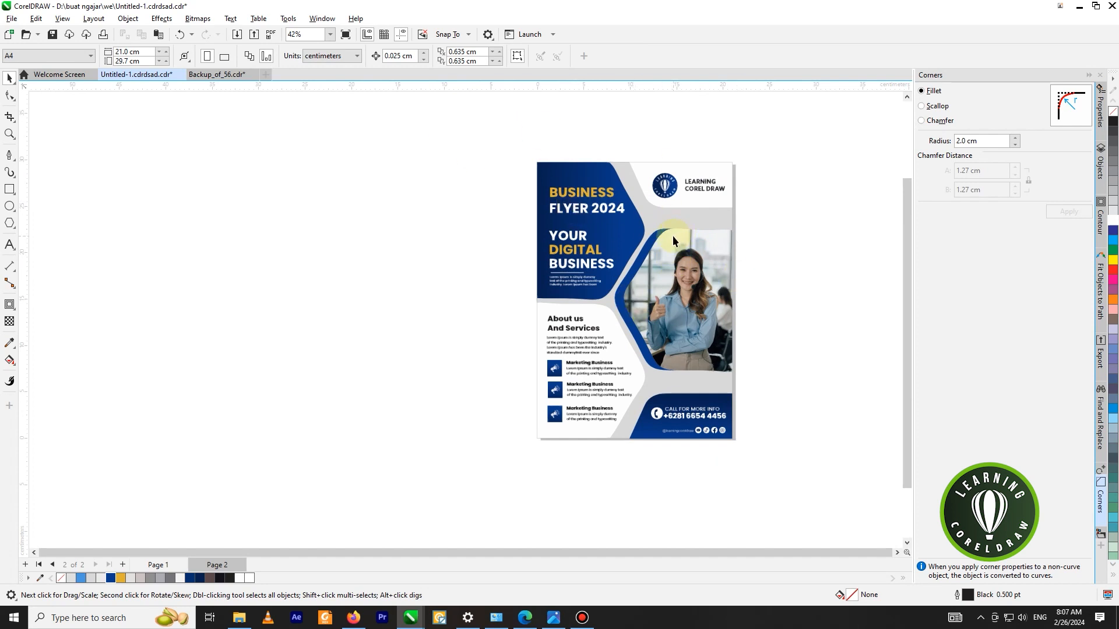
key(shift+F4)
key(F9)
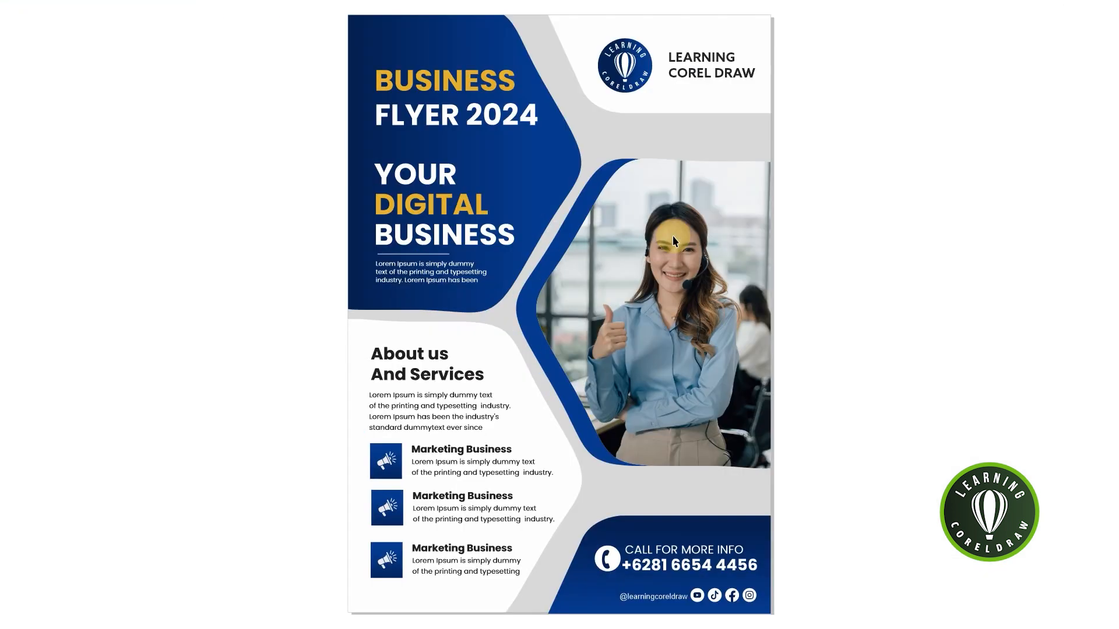